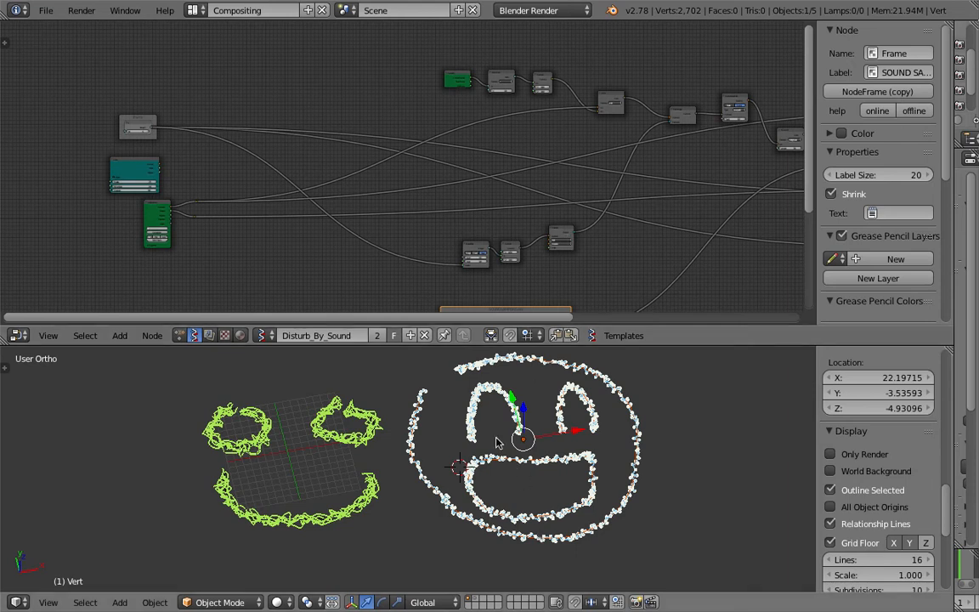
# Set the value of the framed integer node at the start of the node tree to 1.
pyautogui.scroll(2, 496, 442)
pyautogui.moveTo(365, 232); pyautogui.dragTo(505, 214, button='middle')
pyautogui.scroll(3, 504, 214)
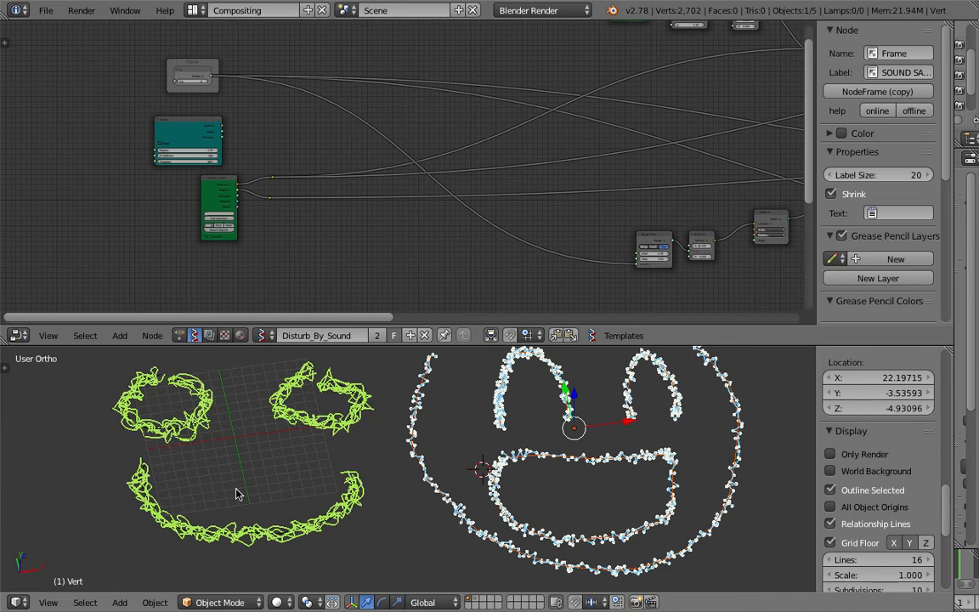
pyautogui.moveTo(500, 251); pyautogui.dragTo(343, 207, button='middle')
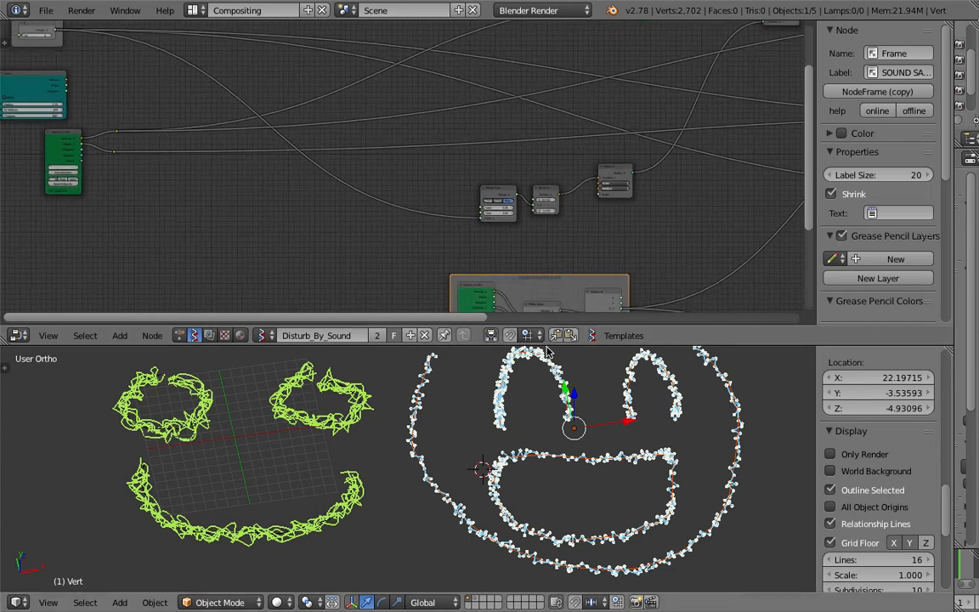
pyautogui.moveTo(547, 344); pyautogui.dragTo(546, 365)
pyautogui.moveTo(231, 196); pyautogui.dragTo(378, 267, button='middle')
pyautogui.scroll(7, 308, 161)
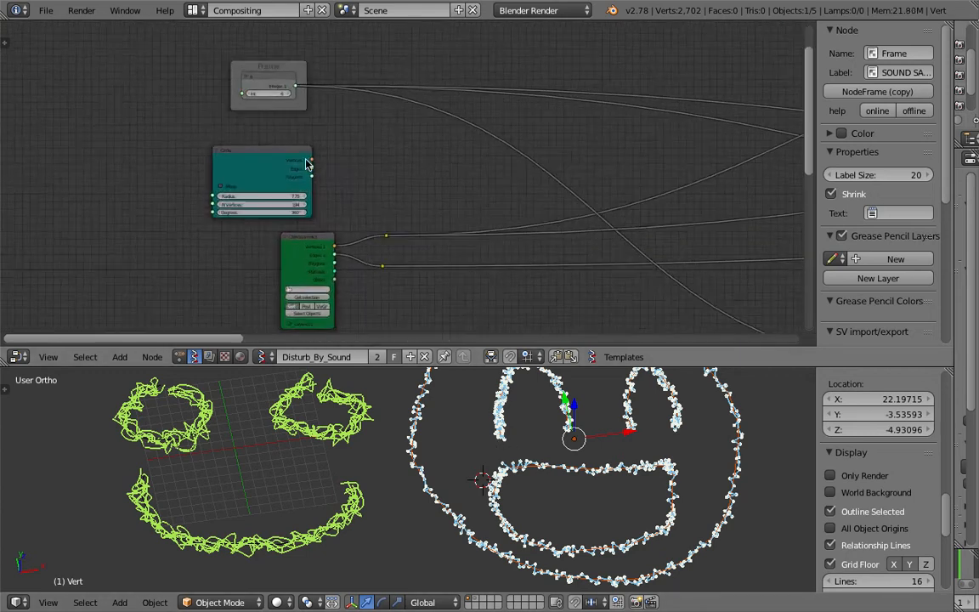
pyautogui.scroll(1, 309, 123)
pyautogui.click(218, 74)
pyautogui.write('1')
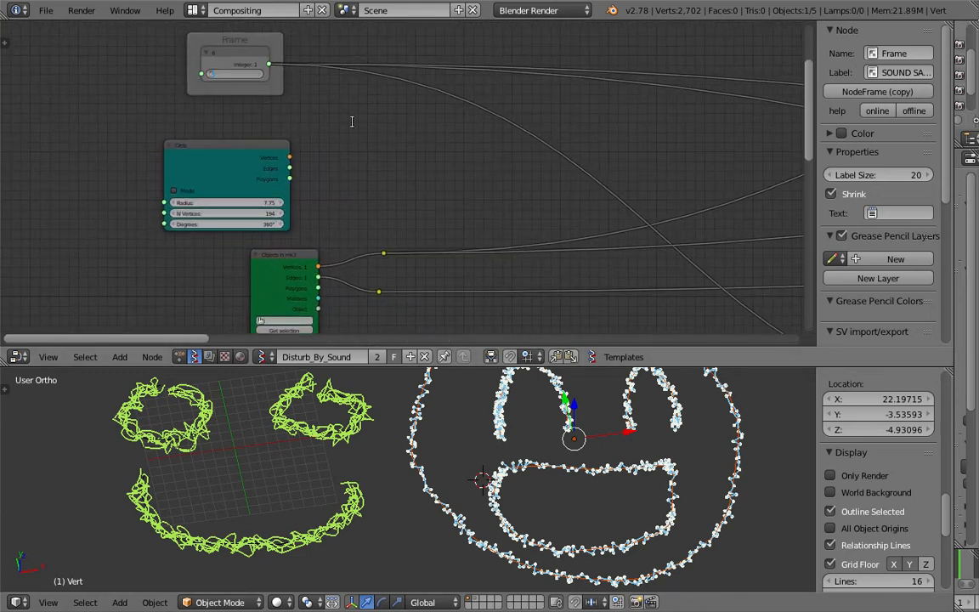
pyautogui.press('Return')
# Examine the smiley face in the 3D view and the node branch that randomizes its vertices.
pyautogui.scroll(-2, 505, 419)
pyautogui.moveTo(594, 231); pyautogui.dragTo(360, 230, button='middle')
pyautogui.scroll(-7, 561, 217)
pyautogui.moveTo(555, 213); pyautogui.dragTo(322, 141, button='middle')
pyautogui.moveTo(596, 367); pyautogui.dragTo(594, 269)
pyautogui.scroll(3, 442, 344)
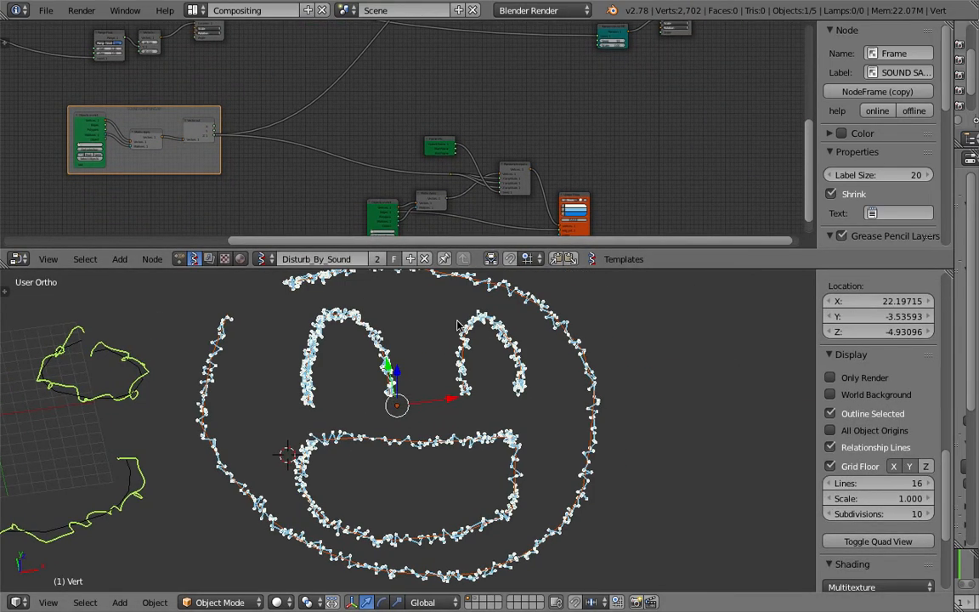
pyautogui.moveTo(451, 259); pyautogui.dragTo(451, 180)
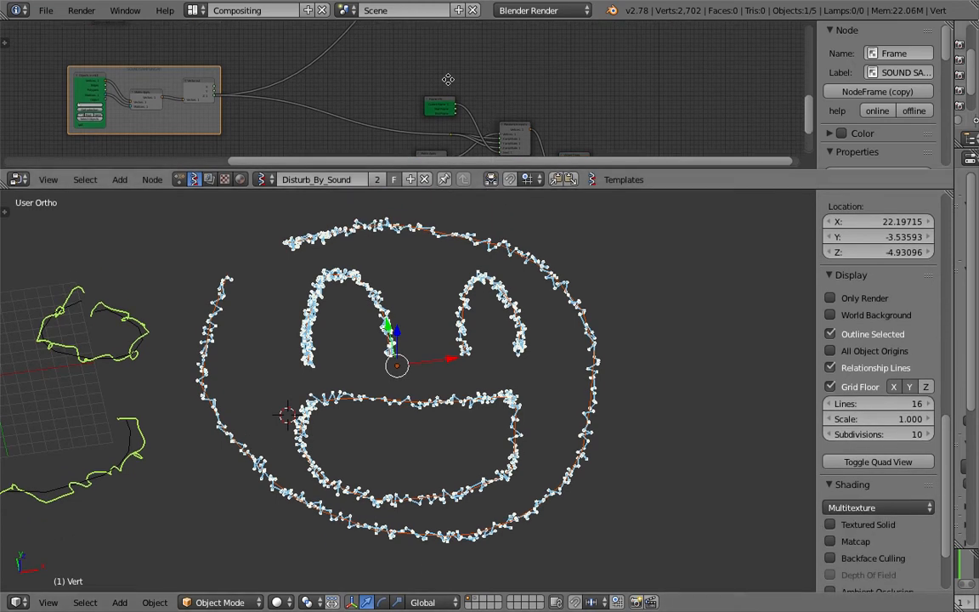
pyautogui.moveTo(488, 121); pyautogui.dragTo(302, 36, button='middle')
pyautogui.moveTo(636, 197); pyautogui.dragTo(646, 340)
pyautogui.scroll(2, 503, 182)
pyautogui.scroll(2, 514, 182)
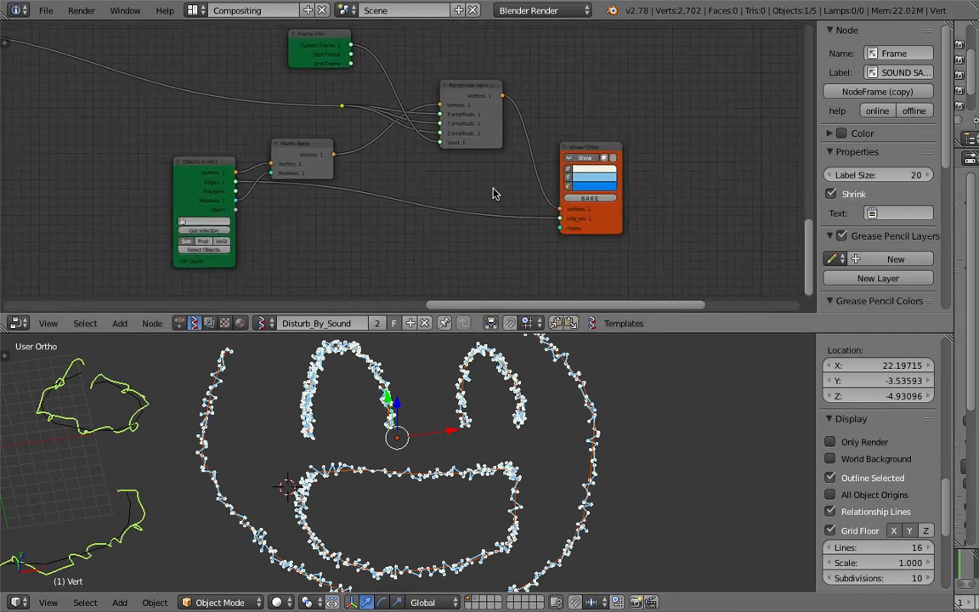
# Reposition the GP_Layer Objects in mk3 node and its Matrix Apply node to spread out the randomizing branch.
pyautogui.moveTo(148, 166); pyautogui.dragTo(133, 158)
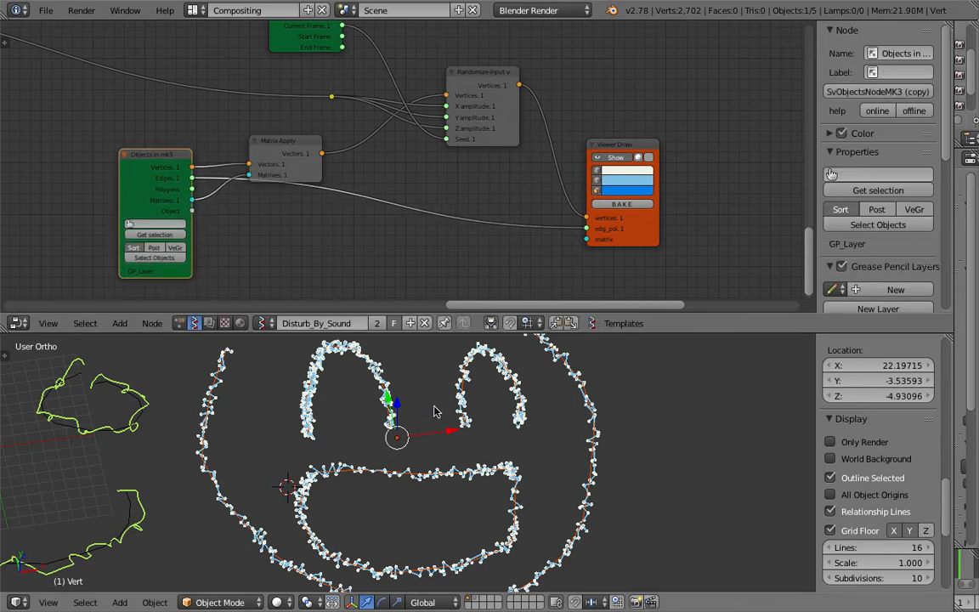
pyautogui.moveTo(569, 451); pyautogui.dragTo(589, 427, button='middle')
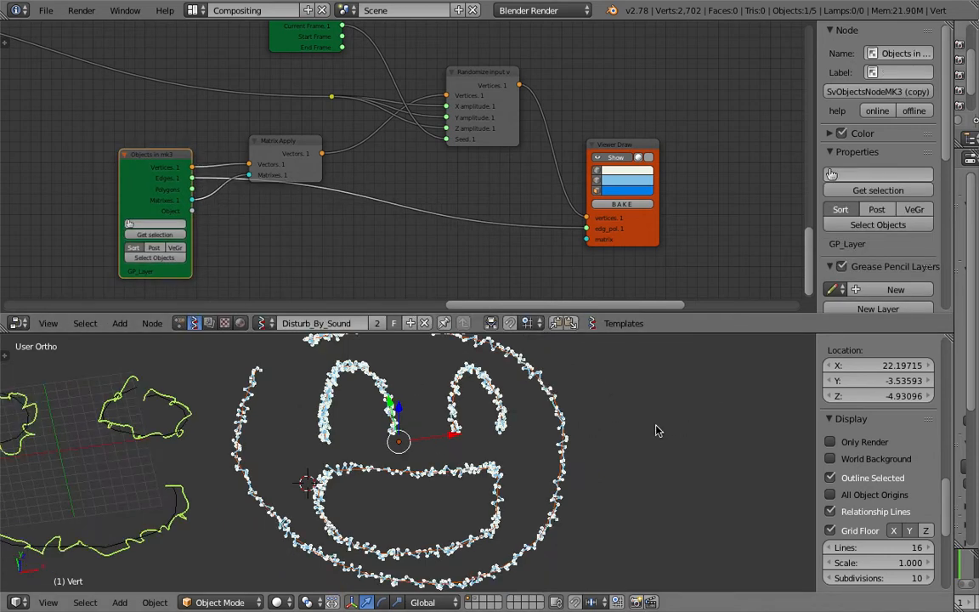
pyautogui.moveTo(604, 417); pyautogui.dragTo(594, 420, button='middle')
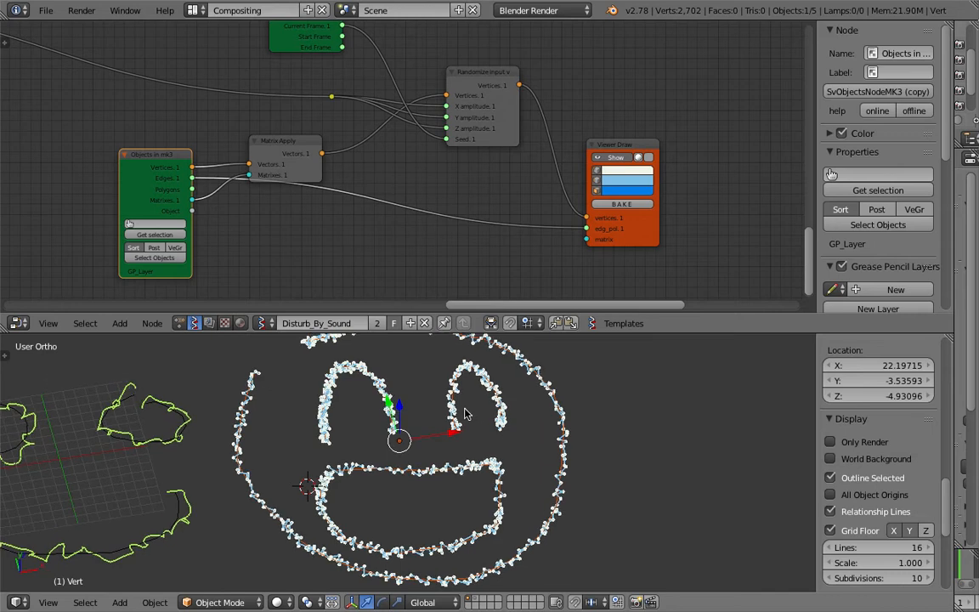
pyautogui.moveTo(149, 157); pyautogui.dragTo(127, 151)
pyautogui.moveTo(294, 142); pyautogui.dragTo(309, 128)
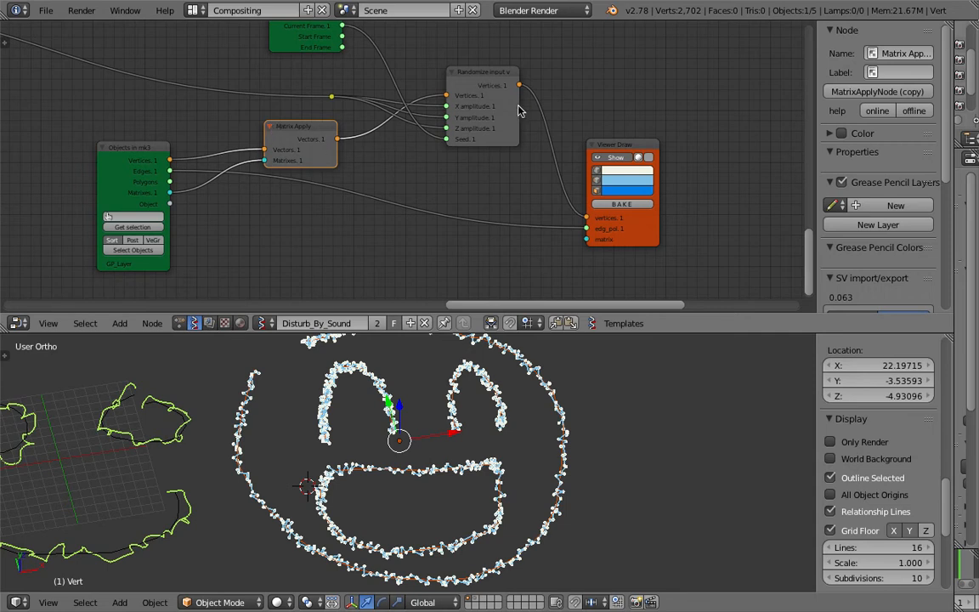
# Widen the Randomize input vertices node to fit its title and move the Viewer Draw node farther from it.
pyautogui.moveTo(516, 110); pyautogui.dragTo(550, 102)
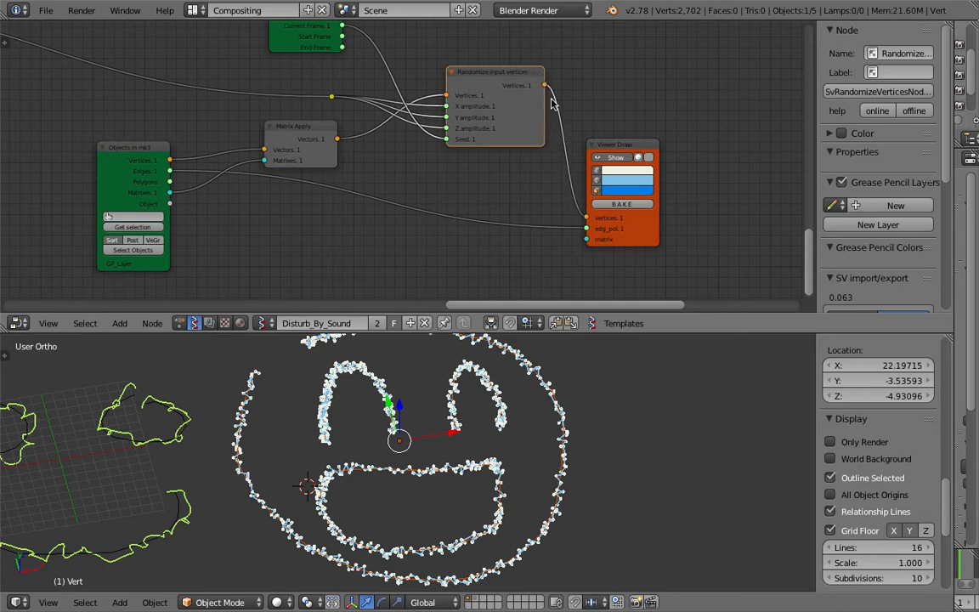
pyautogui.keyDown('shift'); pyautogui.scroll(3, 552, 153); pyautogui.keyUp('shift')
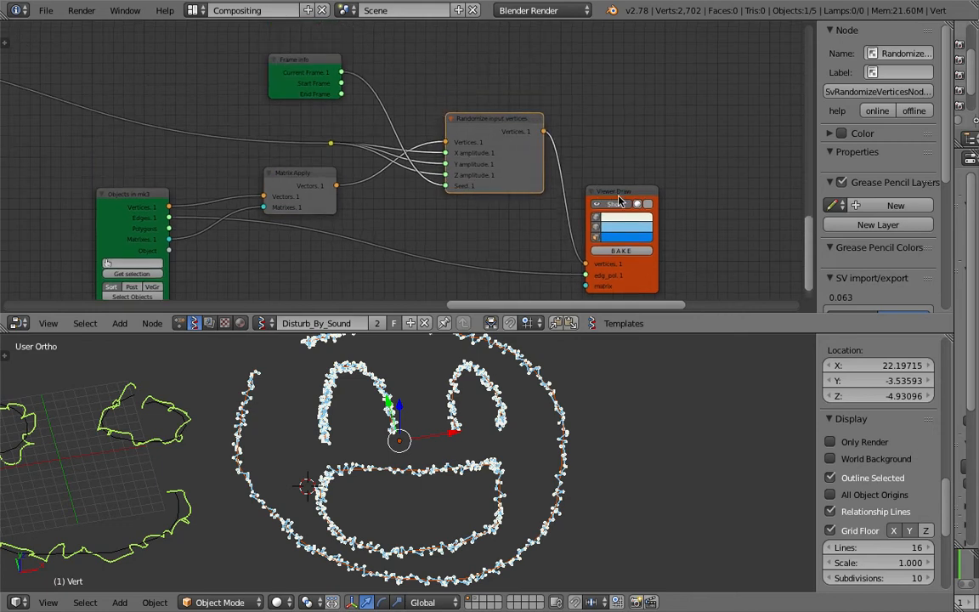
pyautogui.moveTo(644, 189); pyautogui.dragTo(676, 153)
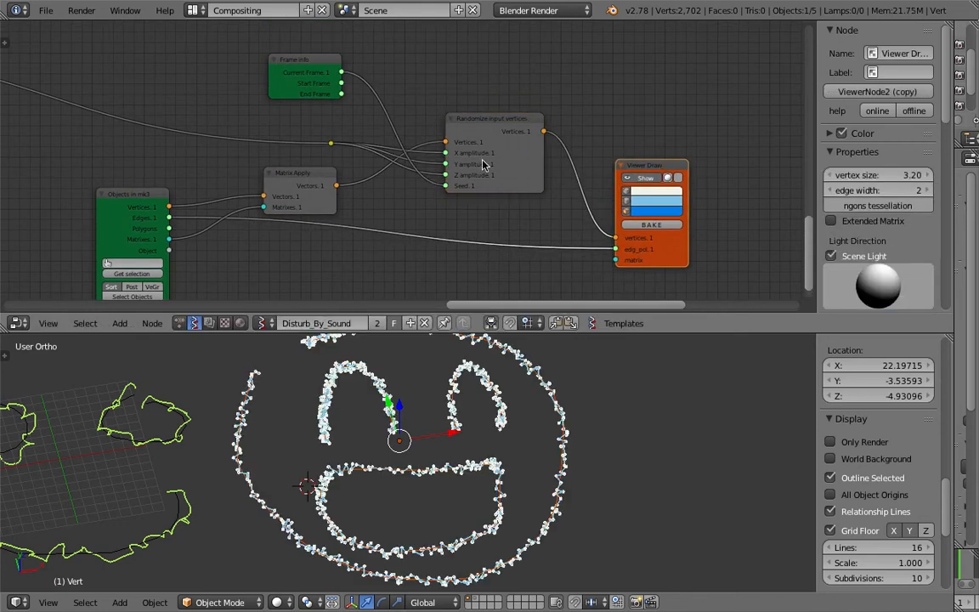
# Rearrange the Objects in mk3, Matrix Apply and Vector out nodes inside the SOUND SAMPLING frame.
pyautogui.moveTo(143, 117); pyautogui.dragTo(470, 164, button='middle')
pyautogui.scroll(3, 468, 162)
pyautogui.moveTo(143, 72); pyautogui.dragTo(143, 81)
pyautogui.click(295, 109)
pyautogui.moveTo(296, 109); pyautogui.dragTo(255, 97)
pyautogui.moveTo(429, 78); pyautogui.dragTo(369, 86)
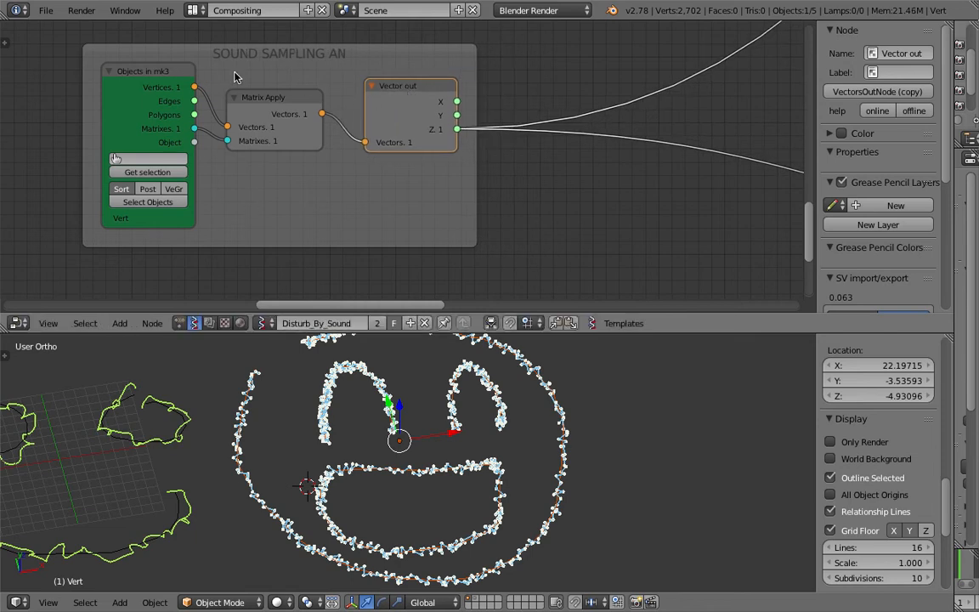
# Trace the Vector out node's Z link to the Randomize input vertices node and select the Frame info node.
pyautogui.moveTo(504, 173); pyautogui.dragTo(390, 173, button='middle')
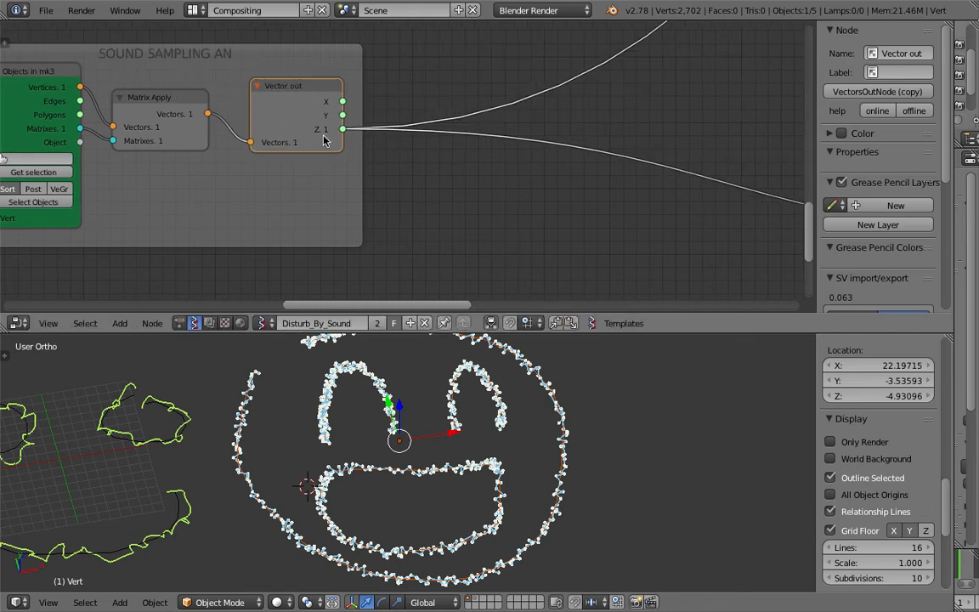
pyautogui.moveTo(456, 187); pyautogui.dragTo(184, 158, button='middle')
pyautogui.moveTo(611, 179); pyautogui.dragTo(294, 147, button='middle')
pyautogui.moveTo(294, 147); pyautogui.dragTo(211, 135)
pyautogui.scroll(-1, 365, 147)
pyautogui.moveTo(368, 144); pyautogui.dragTo(341, 145, button='middle')
pyautogui.click(319, 62)
pyautogui.moveTo(378, 89); pyautogui.dragTo(421, 113)
pyautogui.moveTo(480, 127); pyautogui.dragTo(434, 109, button='middle')
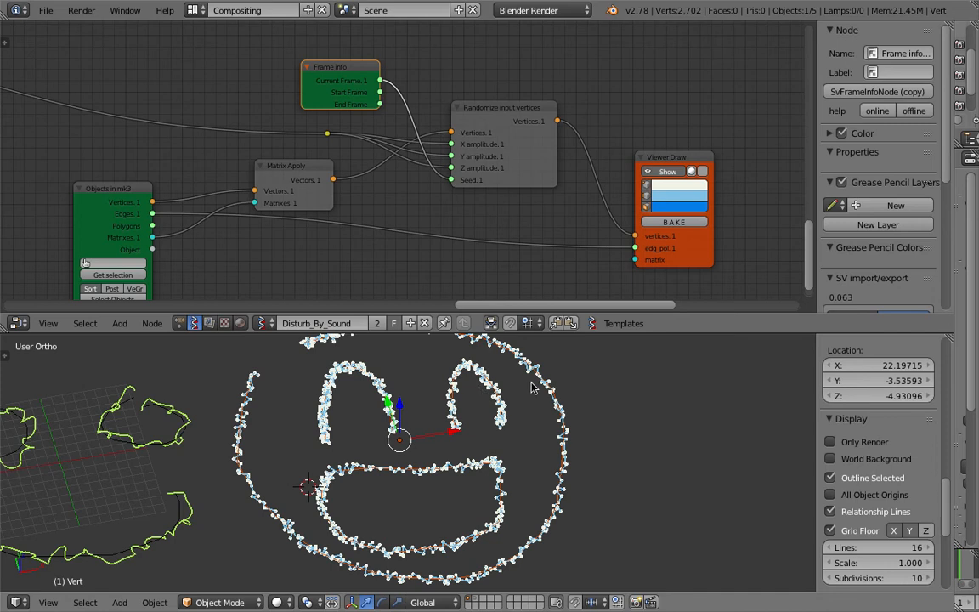
# Enlarge the 3D view slightly and widen the column holding the outliner, render properties and timeline.
pyautogui.moveTo(517, 311); pyautogui.dragTo(518, 287)
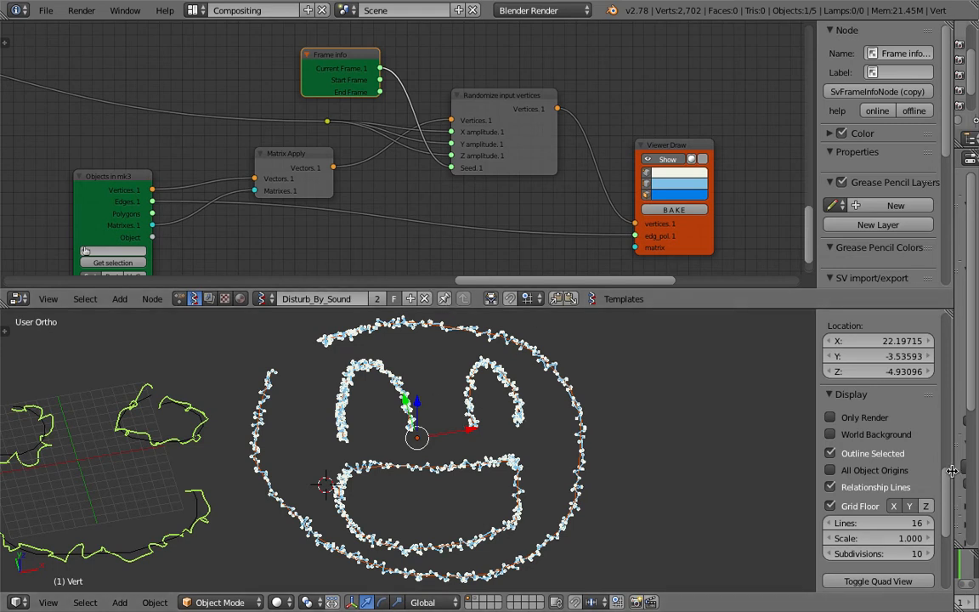
pyautogui.moveTo(952, 408); pyautogui.dragTo(920, 408)
pyautogui.moveTo(841, 470); pyautogui.dragTo(699, 467)
pyautogui.scroll(2, 389, 446)
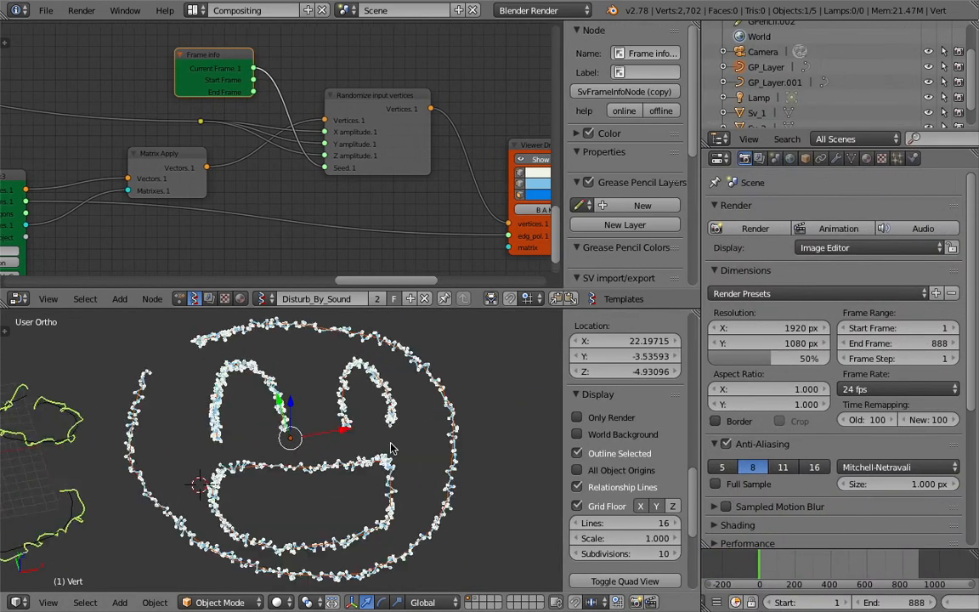
# Preview the animation by scrubbing to frame 888 and back to frame 651, playing it and stopping playback.
pyautogui.moveTo(816, 569)
pyautogui.mouseDown()
pyautogui.moveTo(913, 574)
pyautogui.moveTo(786, 571)
pyautogui.moveTo(913, 571)
pyautogui.mouseUp()
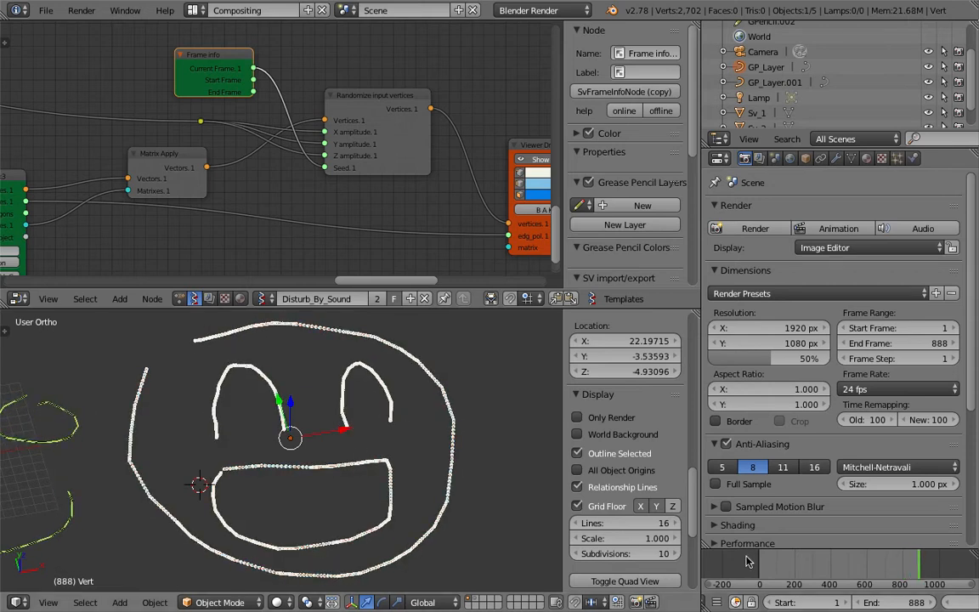
pyautogui.moveTo(892, 571); pyautogui.dragTo(872, 571)
pyautogui.scroll(-5, 916, 605)
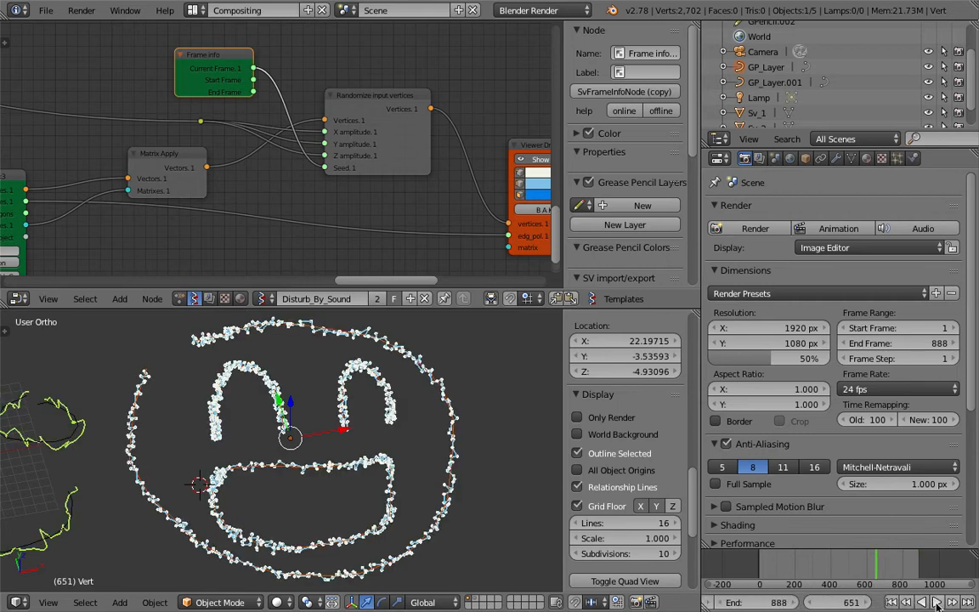
pyautogui.click(937, 604)
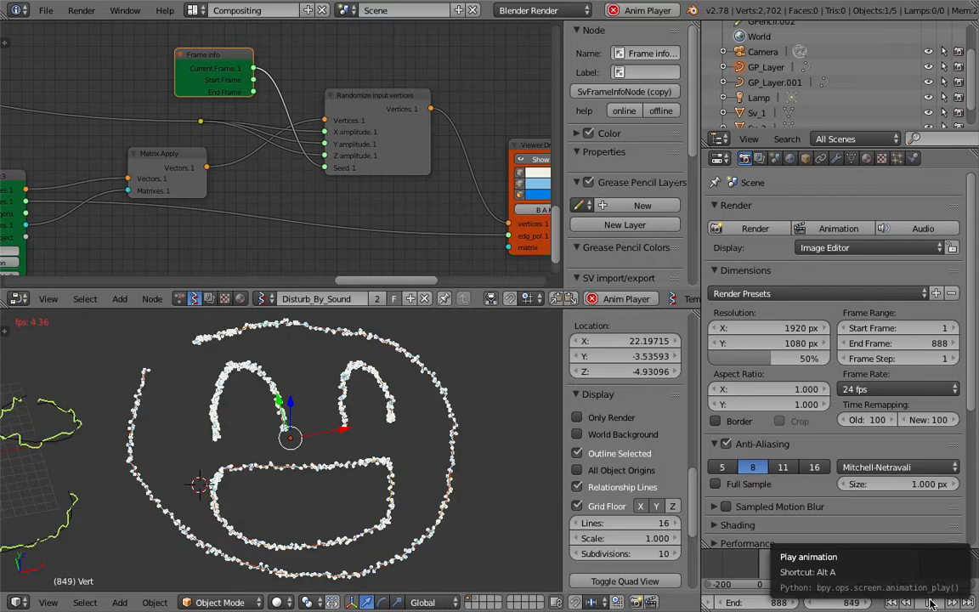
pyautogui.click(931, 602)
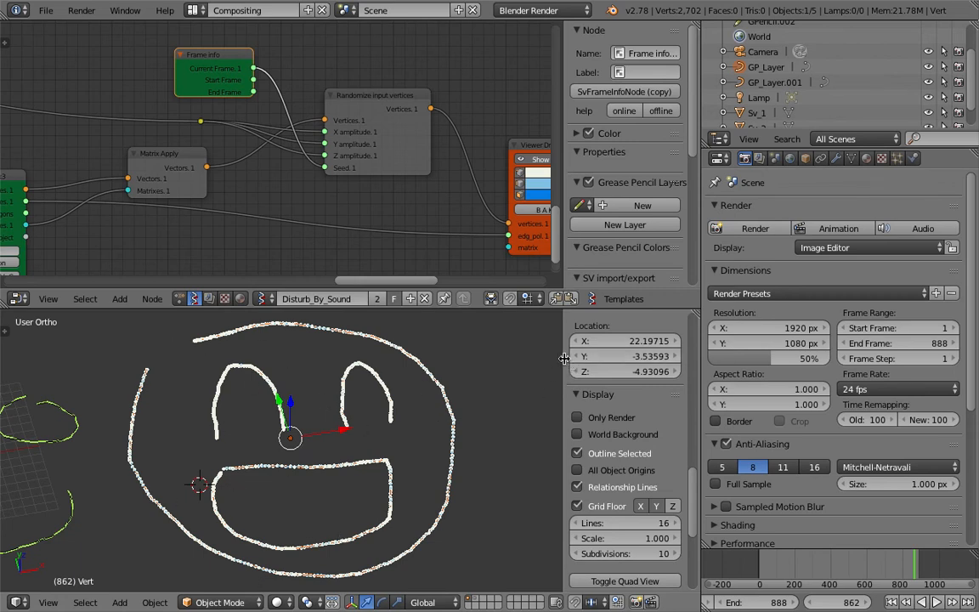
# Hide the properties sidebars of the 3D view and the node editor, with the green curves in view.
pyautogui.press('n')
pyautogui.press('n')
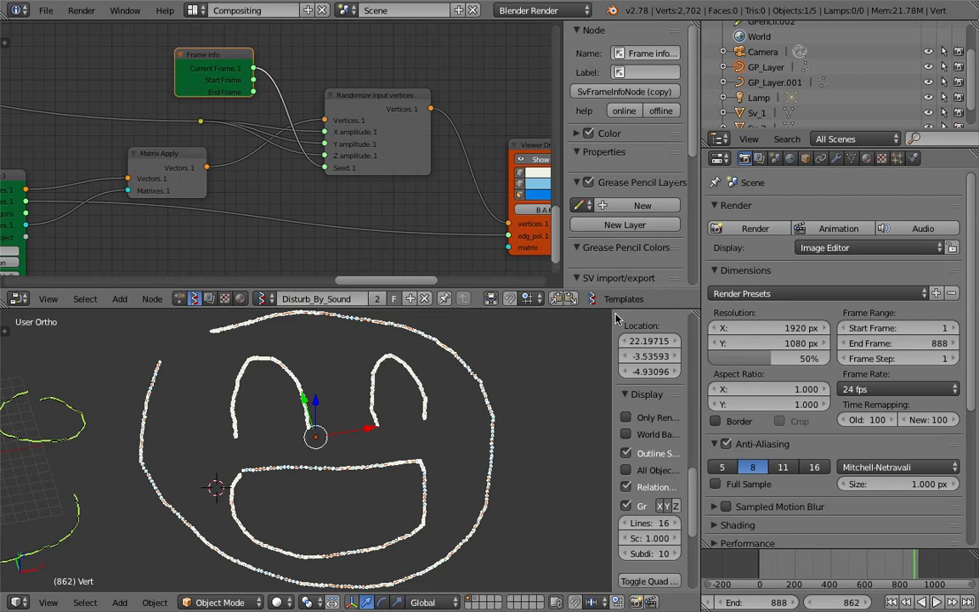
pyautogui.press('n')
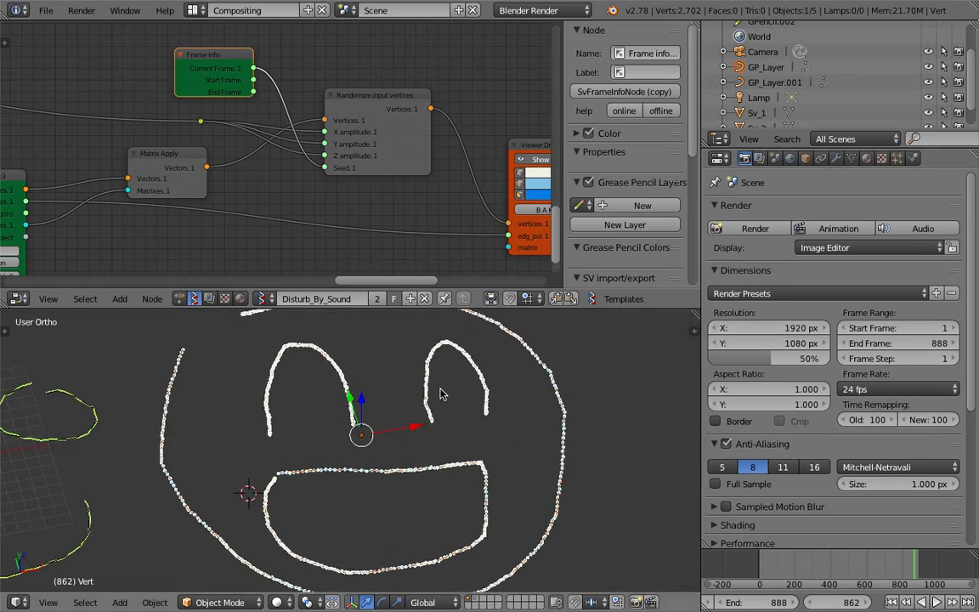
pyautogui.scroll(-2, 435, 393)
pyautogui.keyDown('ctrl'); pyautogui.scroll(3, 450, 395); pyautogui.keyUp('ctrl')
pyautogui.scroll(5, 429, 389)
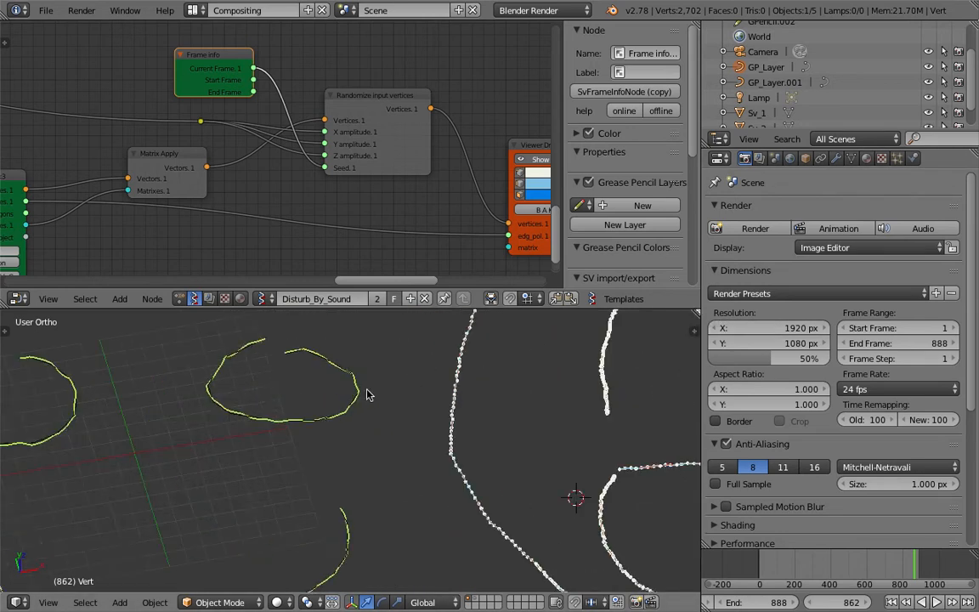
pyautogui.keyDown('shift'); pyautogui.moveTo(425, 385); pyautogui.dragTo(531, 380, button='middle'); pyautogui.keyUp('shift')
pyautogui.press('n')
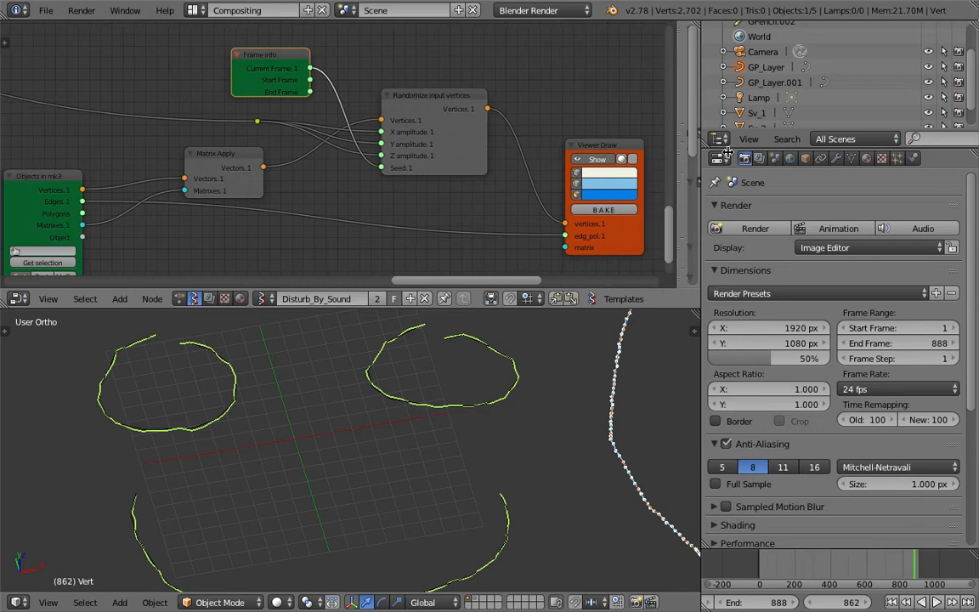
# Show the whole Disturb_By_Sound node tree and widen the node editor and 3D view.
pyautogui.scroll(-3, 343, 160)
pyautogui.moveTo(566, 254); pyautogui.dragTo(776, 395, button='middle')
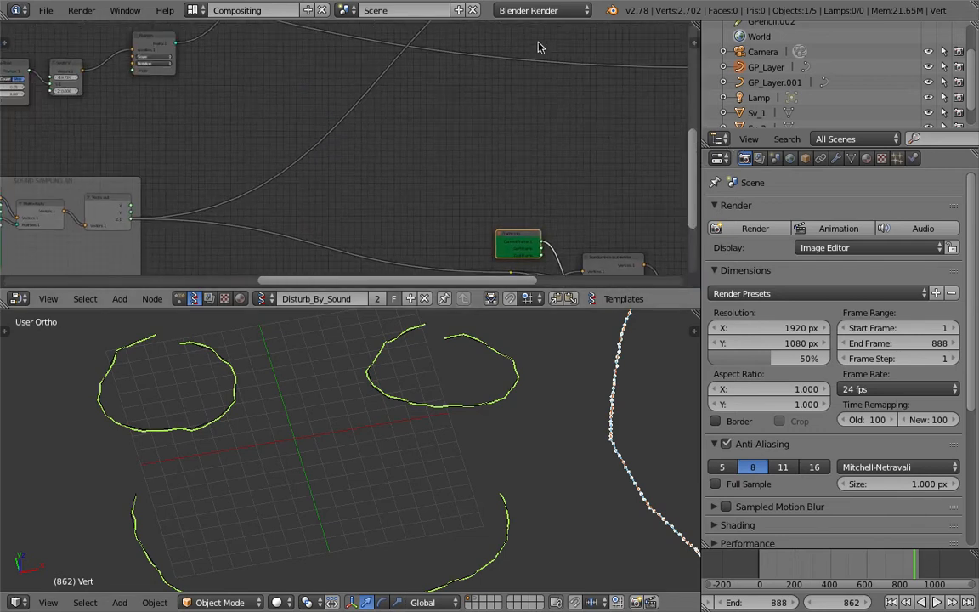
pyautogui.scroll(-5, 440, 118)
pyautogui.scroll(-1, 414, 153)
pyautogui.moveTo(426, 130); pyautogui.dragTo(486, 236, button='middle')
pyautogui.scroll(-5, 415, 152)
pyautogui.scroll(-2, 466, 221)
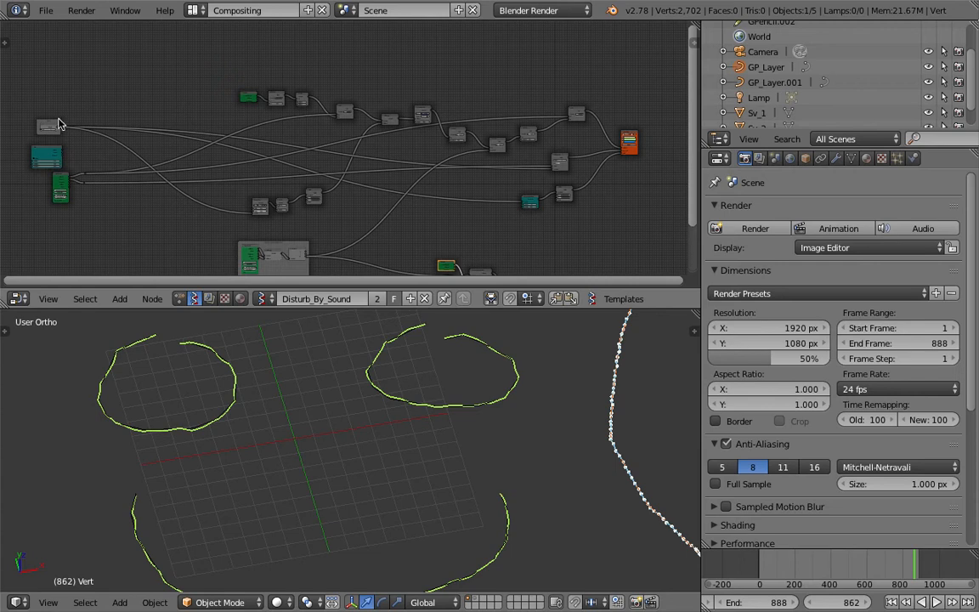
pyautogui.moveTo(114, 119); pyautogui.dragTo(255, 118, button='middle')
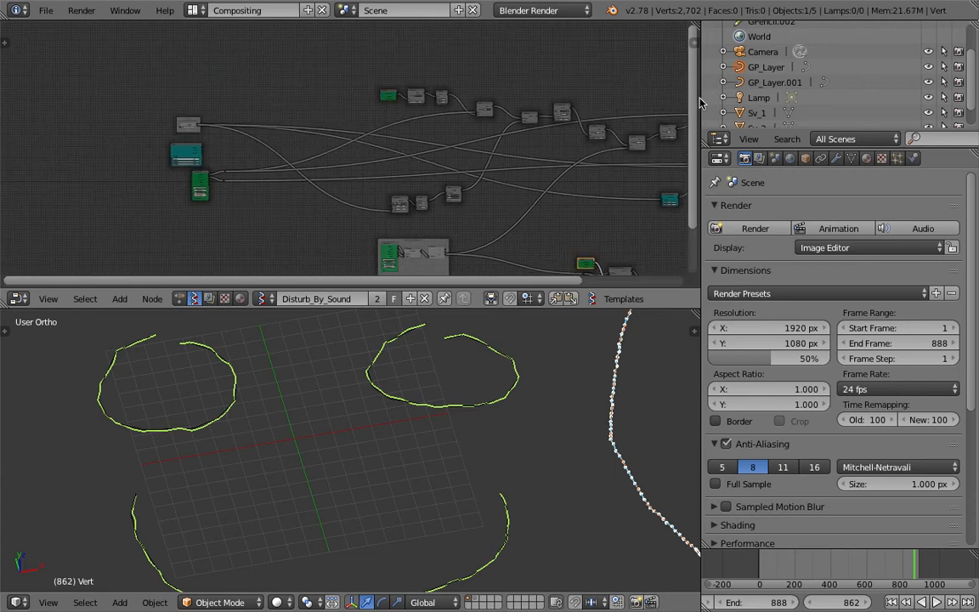
pyautogui.moveTo(701, 102); pyautogui.dragTo(813, 106)
# Examine the inputs of the Randomize input vertices node and the Frame info link feeding its seed.
pyautogui.moveTo(395, 133); pyautogui.dragTo(237, 159, button='middle')
pyautogui.scroll(4, 292, 126)
pyautogui.moveTo(316, 170); pyautogui.dragTo(298, 139, button='middle')
pyautogui.moveTo(401, 174); pyautogui.dragTo(350, 77, button='middle')
pyautogui.scroll(1, 465, 132)
pyautogui.scroll(6, 464, 131)
pyautogui.moveTo(475, 141); pyautogui.dragTo(322, 94, button='middle')
pyautogui.scroll(2, 437, 119)
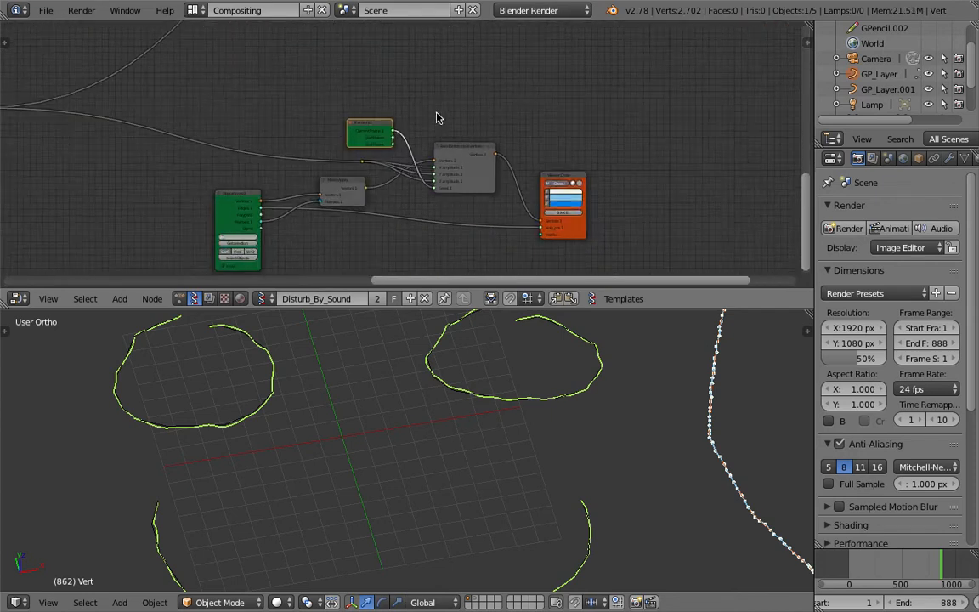
pyautogui.moveTo(437, 118); pyautogui.dragTo(356, 100, button='middle')
pyautogui.scroll(12, 356, 100)
pyautogui.scroll(1, 374, 118)
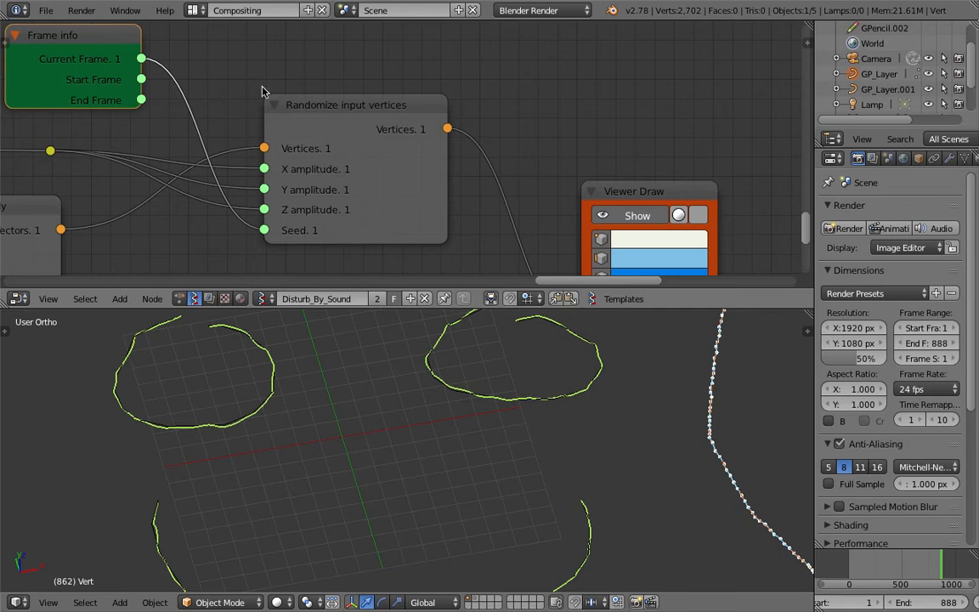
# Widen the Vector Noise MK2 node in the upper branch of the node tree.
pyautogui.scroll(-9, 297, 105)
pyautogui.moveTo(406, 34); pyautogui.dragTo(489, 278, button='middle')
pyautogui.scroll(-4, 486, 253)
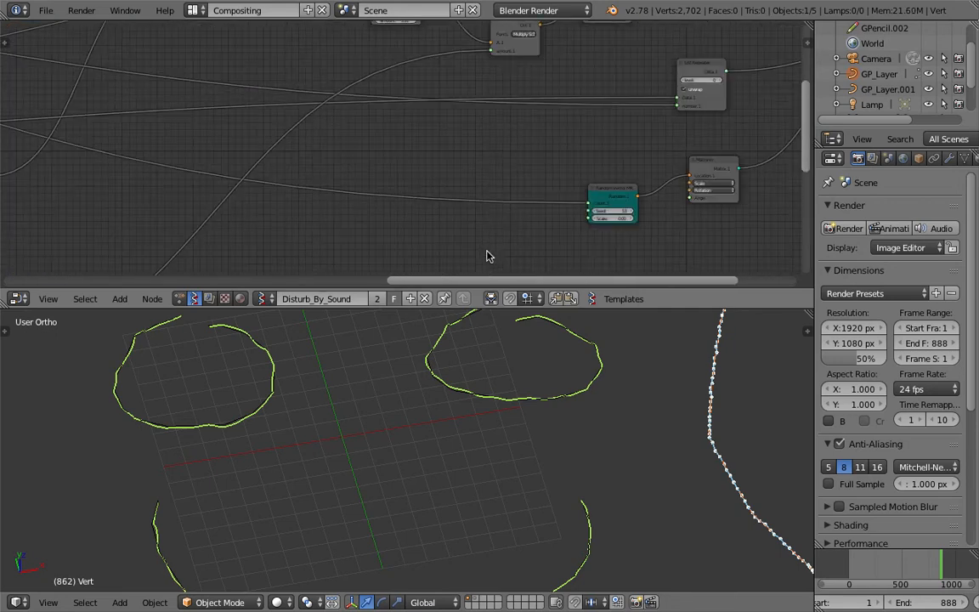
pyautogui.moveTo(448, 171); pyautogui.dragTo(379, 234, button='middle')
pyautogui.scroll(9, 376, 216)
pyautogui.moveTo(484, 175); pyautogui.dragTo(797, 187, button='middle')
pyautogui.moveTo(611, 205); pyautogui.dragTo(661, 297, button='middle')
pyautogui.scroll(2, 476, 151)
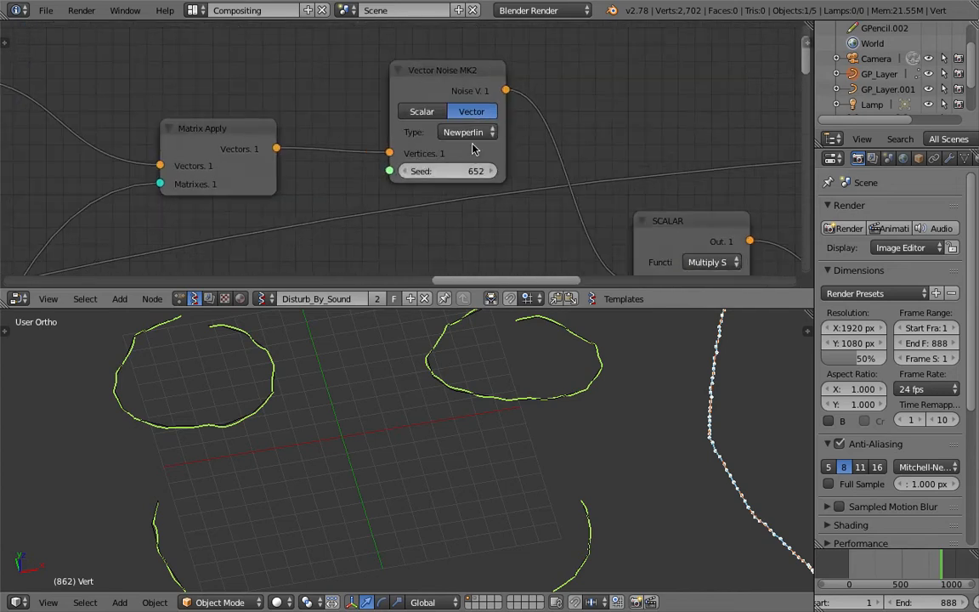
pyautogui.moveTo(504, 137); pyautogui.dragTo(548, 133)
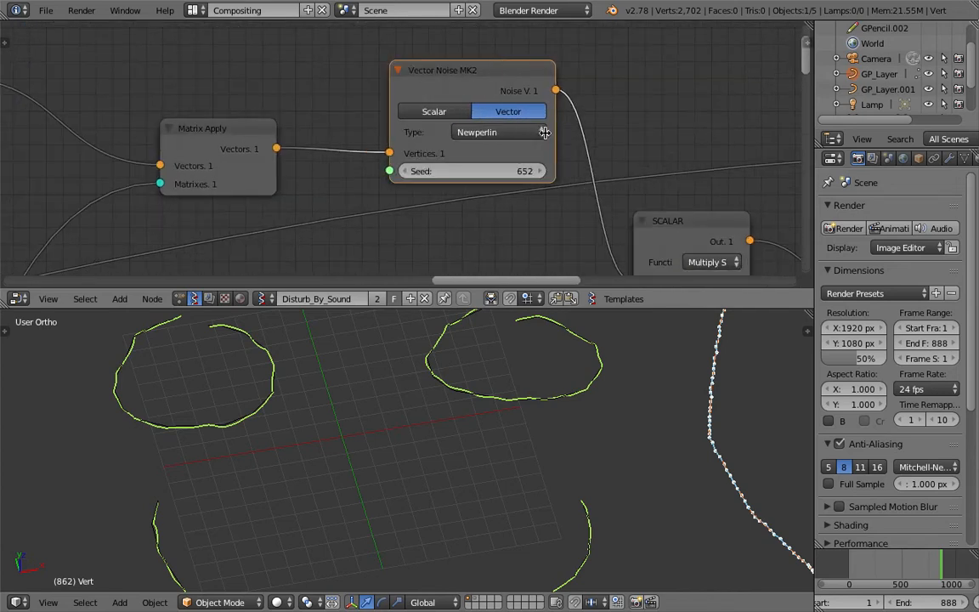
# Move the Vector Noise MK2 node closer to the Matrix Apply node and trace the upper branch back to its frame source.
pyautogui.moveTo(440, 72); pyautogui.dragTo(406, 55)
pyautogui.scroll(-7, 374, 151)
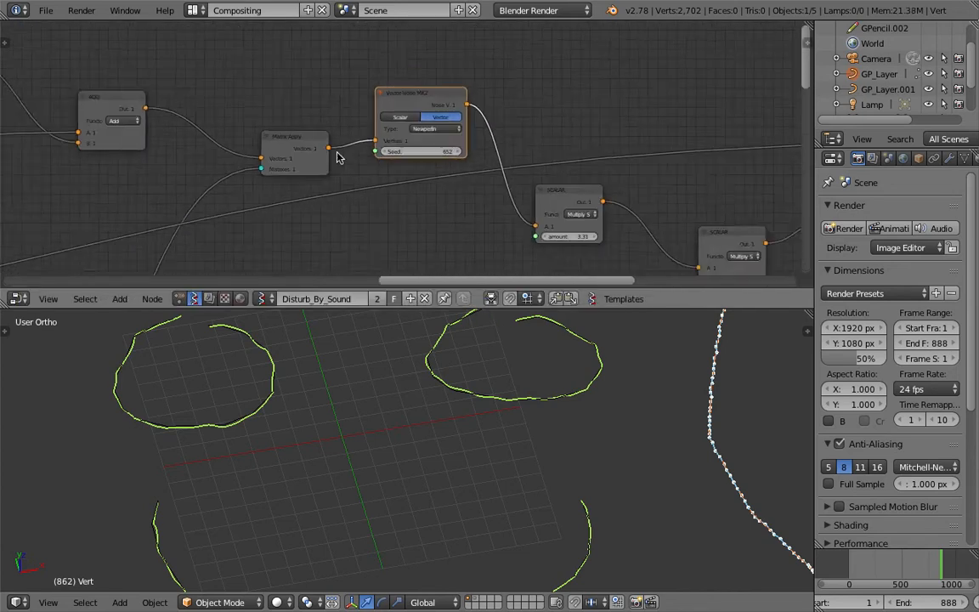
pyautogui.moveTo(196, 180); pyautogui.dragTo(452, 125, button='middle')
pyautogui.scroll(-3, 429, 158)
pyautogui.moveTo(355, 122); pyautogui.dragTo(533, 180, button='middle')
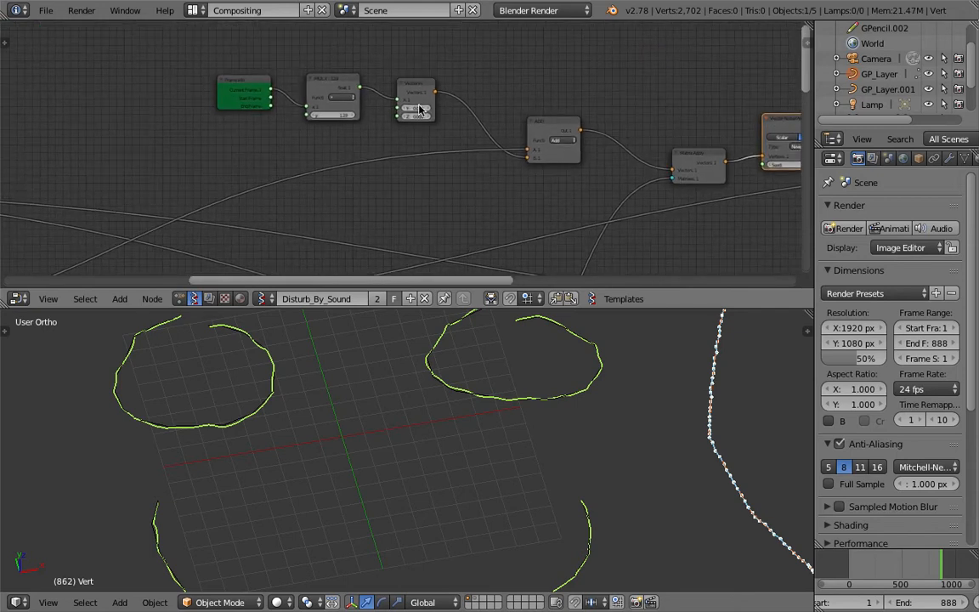
pyautogui.scroll(-3, 345, 189)
pyautogui.moveTo(415, 160); pyautogui.dragTo(596, 84, button='middle')
# Raise the integer inside the Frame at the start of the node tree to 5 and inspect the multiplied curves.
pyautogui.moveTo(478, 395)
pyautogui.mouseDown(button='middle')
pyautogui.moveTo(459, 430)
pyautogui.moveTo(417, 437)
pyautogui.moveTo(476, 414)
pyautogui.mouseUp(button='middle')
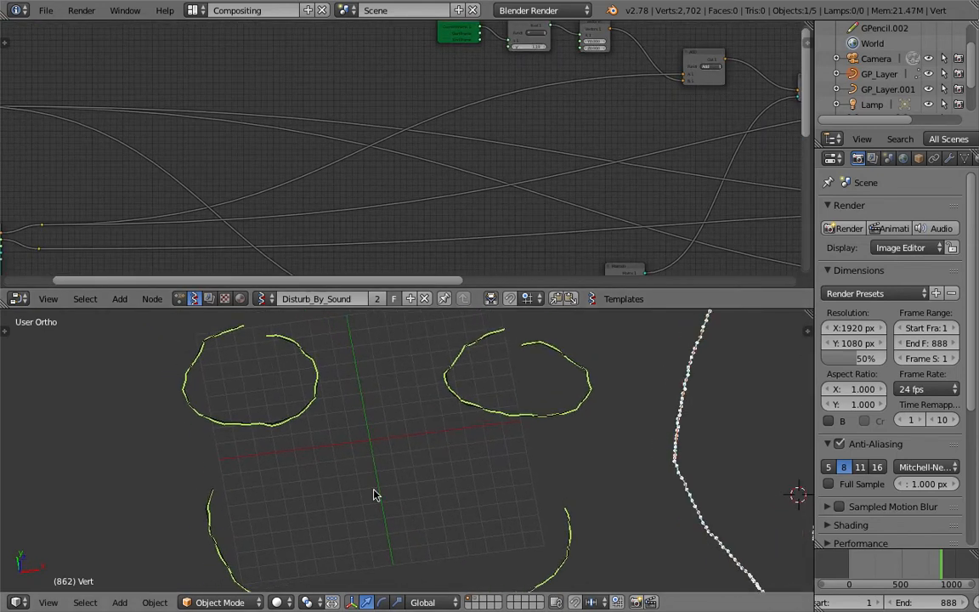
pyautogui.moveTo(352, 190); pyautogui.dragTo(476, 204, button='middle')
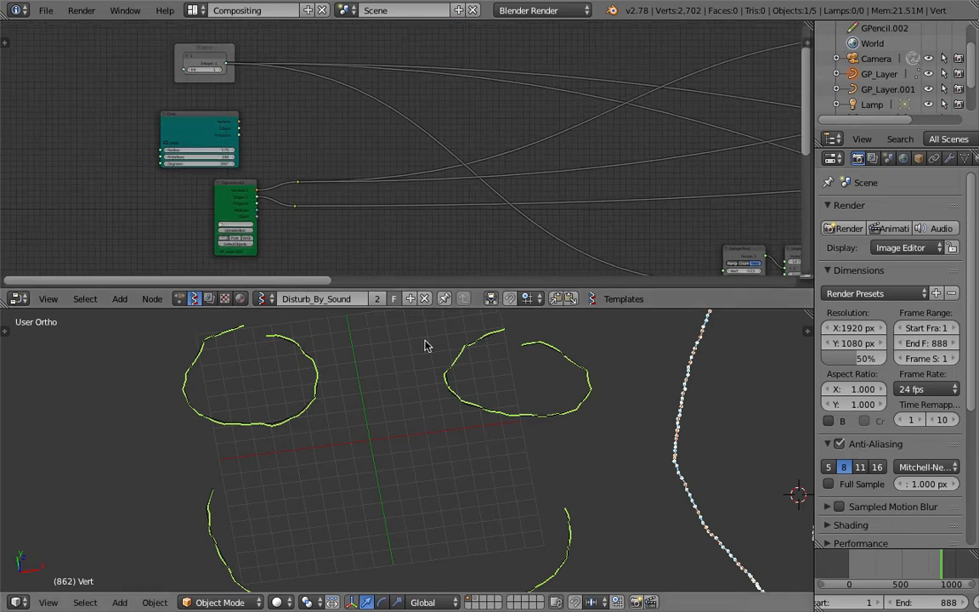
pyautogui.moveTo(251, 129); pyautogui.dragTo(352, 153, button='middle')
pyautogui.scroll(5, 316, 120)
pyautogui.moveTo(310, 118); pyautogui.dragTo(371, 174, button='middle')
pyautogui.scroll(3, 363, 170)
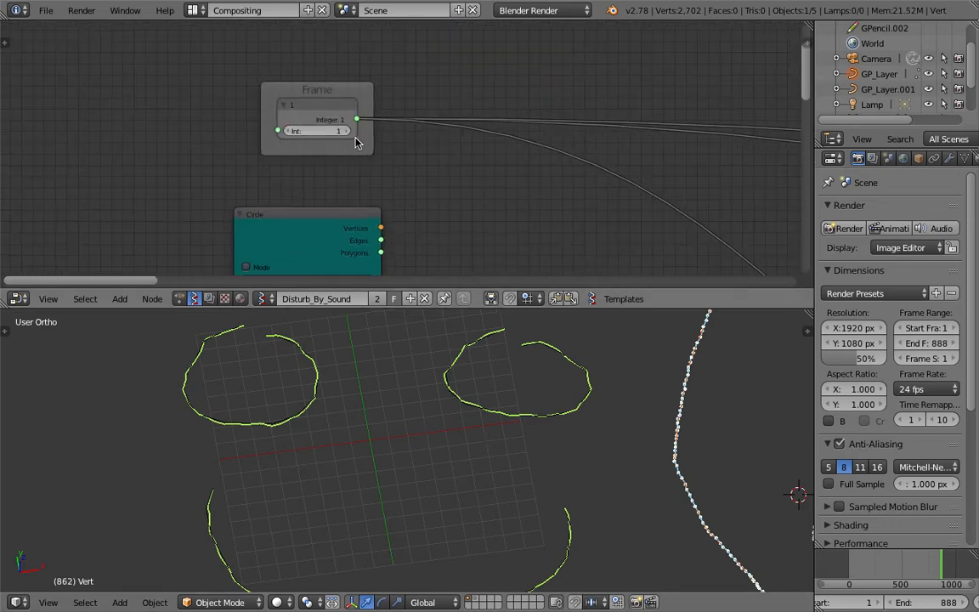
pyautogui.click(346, 132)
pyautogui.click(347, 132)
pyautogui.click(347, 132)
pyautogui.click(347, 132)
pyautogui.scroll(4, 583, 364)
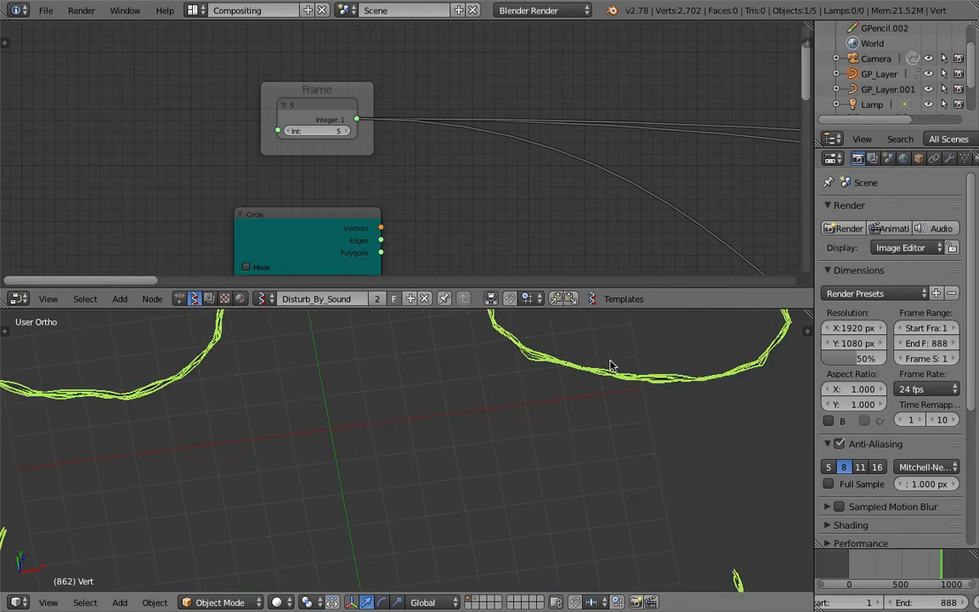
pyautogui.scroll(-4, 610, 365)
# Enlarge the 3D view so the whole green face fits, and play the animation.
pyautogui.moveTo(537, 459); pyautogui.dragTo(552, 315, button='middle')
pyautogui.moveTo(553, 308); pyautogui.dragTo(562, 168)
pyautogui.keyDown('shift'); pyautogui.moveTo(525, 293); pyautogui.dragTo(537, 296, button='middle'); pyautogui.keyUp('shift')
pyautogui.scroll(-2, 544, 304)
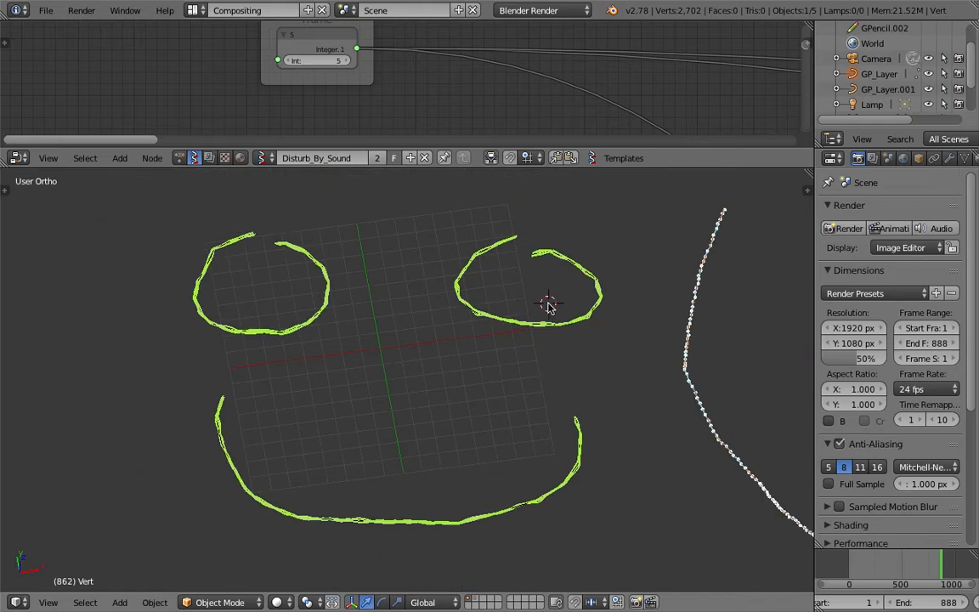
pyautogui.hotkey('alt', 'a')
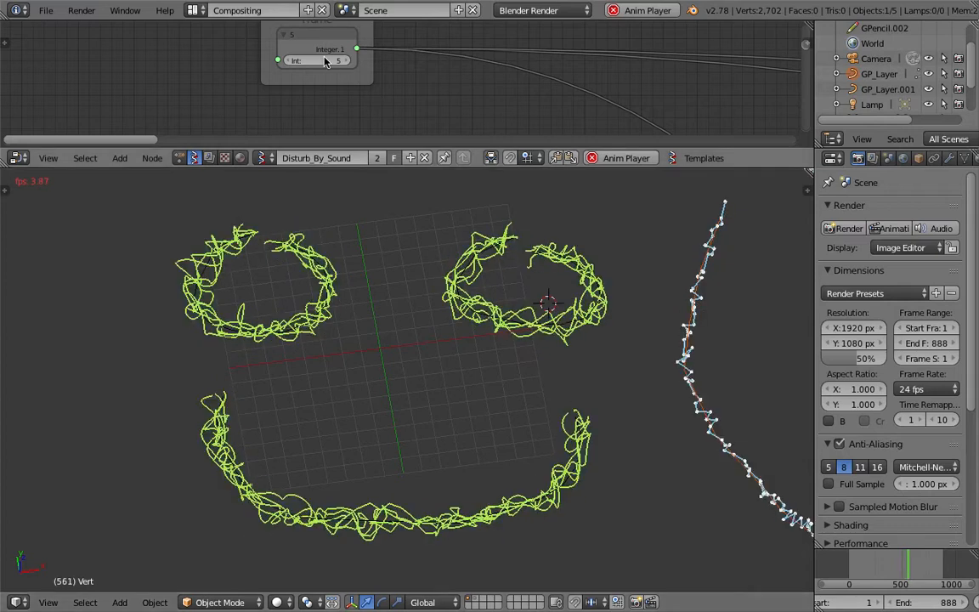
# Set the integer inside the Frame to 1 during playback and stop the animation.
pyautogui.write('1')
pyautogui.press('Return')
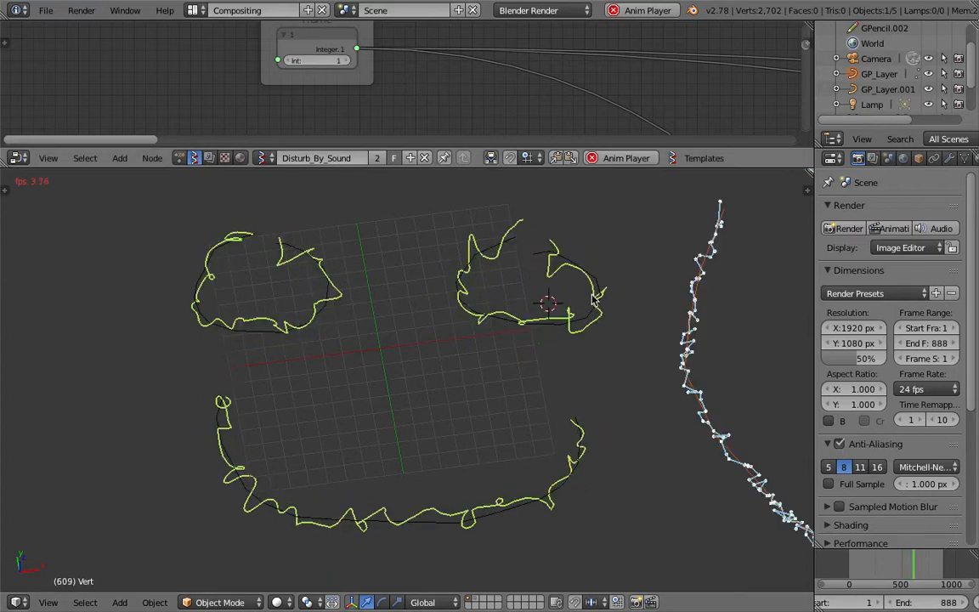
pyautogui.hotkey('alt', 'a')
# Show the properties sidebar of the 3D view and widen it until its labels are readable.
pyautogui.scroll(-5, 574, 350)
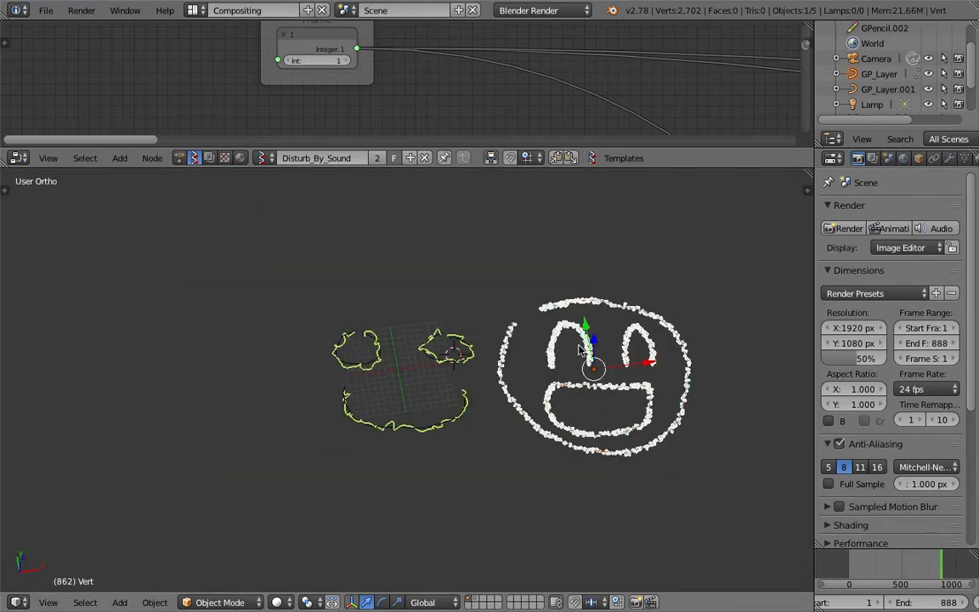
pyautogui.keyDown('shift'); pyautogui.moveTo(456, 351); pyautogui.dragTo(520, 391, button='middle'); pyautogui.keyUp('shift')
pyautogui.scroll(3, 520, 365)
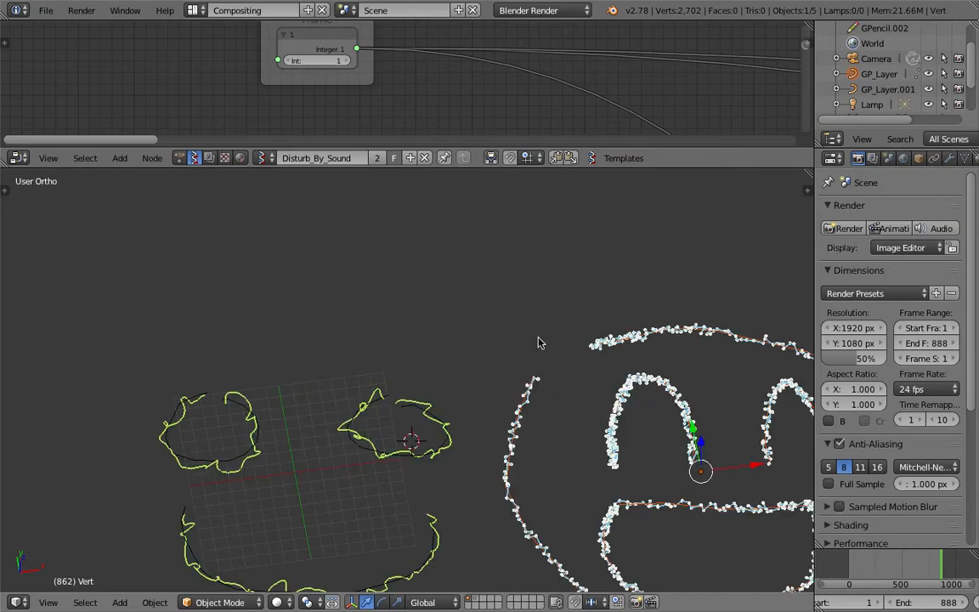
pyautogui.keyDown('shift'); pyautogui.scroll(5, 461, 341); pyautogui.keyUp('shift')
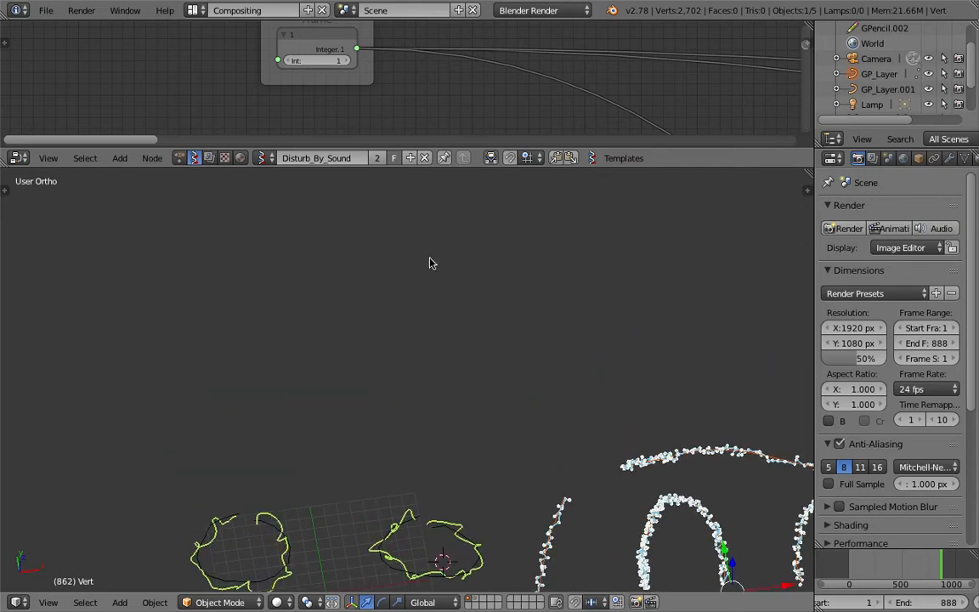
pyautogui.moveTo(456, 149); pyautogui.dragTo(457, 115)
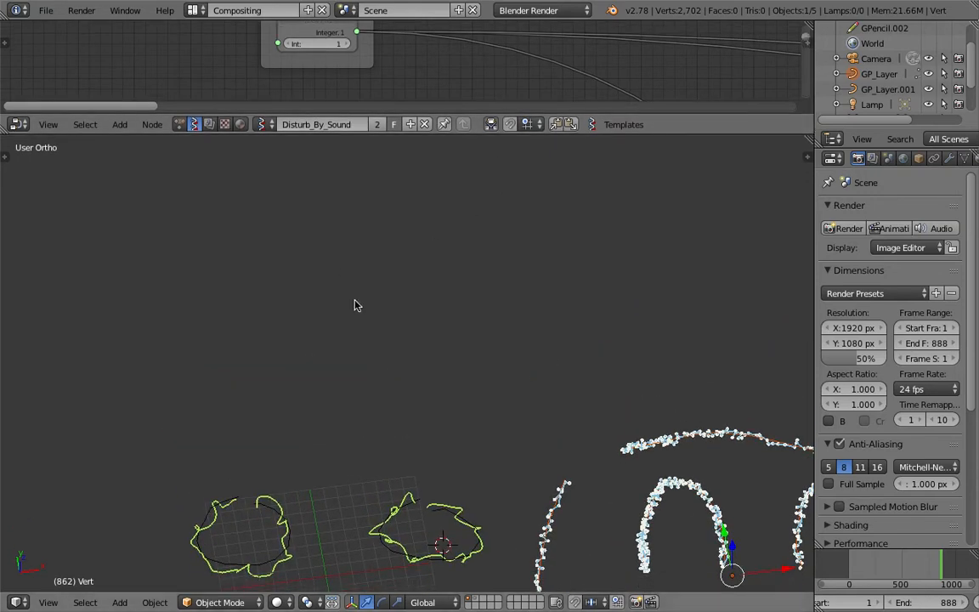
pyautogui.press('n')
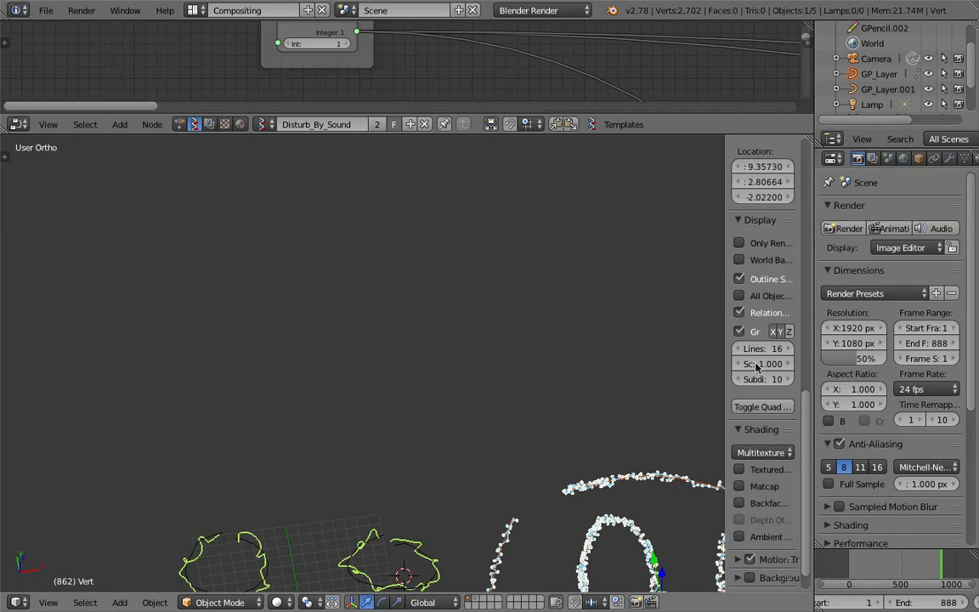
pyautogui.moveTo(723, 370); pyautogui.dragTo(644, 365)
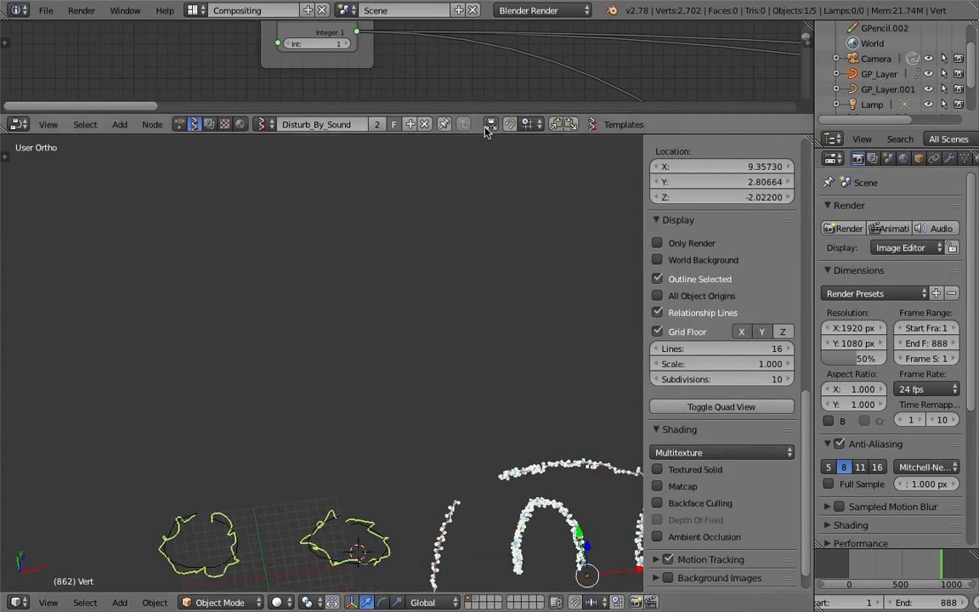
# Enlarge the node editor downwards to make room for the Circle and Objects in mk3 nodes.
pyautogui.moveTo(494, 133); pyautogui.dragTo(513, 280)
pyautogui.scroll(-3, 379, 175)
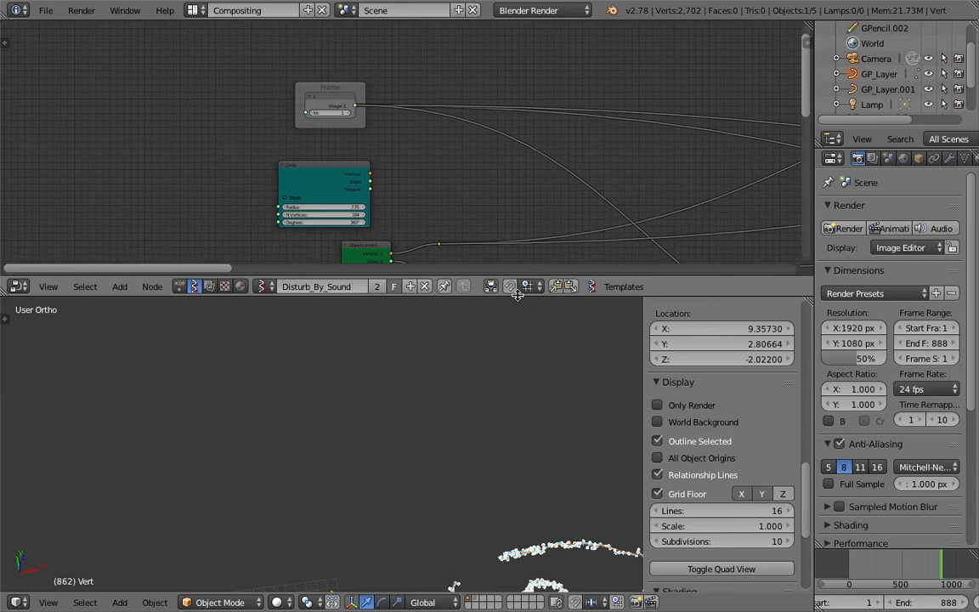
pyautogui.moveTo(517, 294); pyautogui.dragTo(522, 340)
# Link the Circle node's Vertices and Edges to the two reroute points, replacing the Objects in mk3 node as source.
pyautogui.moveTo(392, 157); pyautogui.dragTo(352, 74, button='middle')
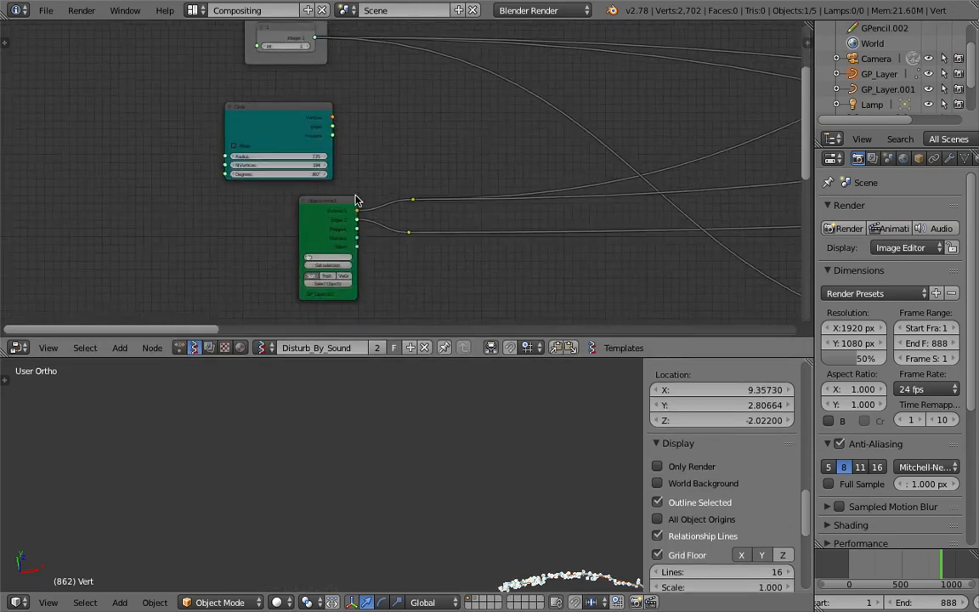
pyautogui.scroll(3, 353, 200)
pyautogui.keyDown('shift'); pyautogui.scroll(-6, 455, 498); pyautogui.keyUp('shift')
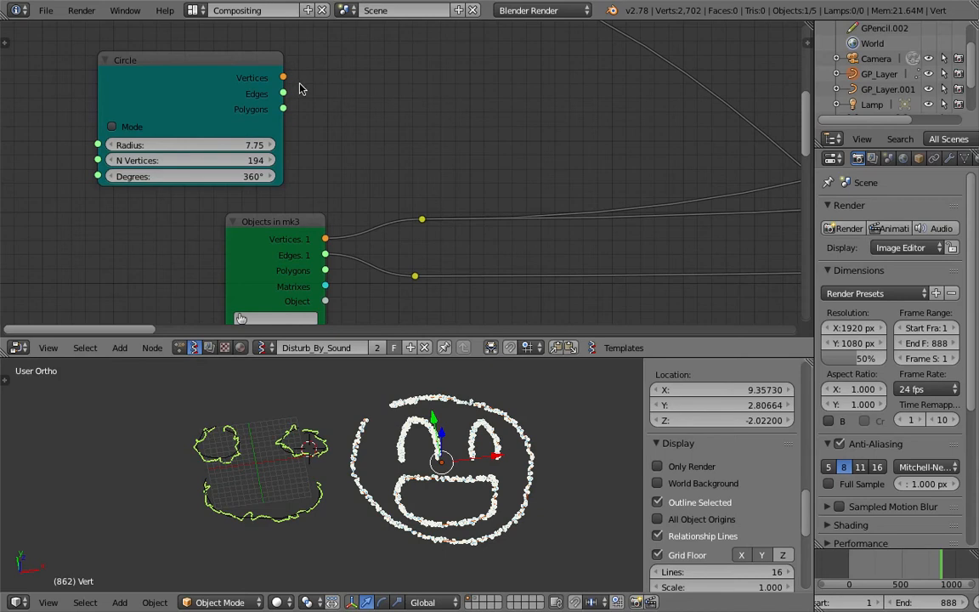
pyautogui.moveTo(283, 78); pyautogui.dragTo(323, 99)
pyautogui.moveTo(383, 191); pyautogui.dragTo(421, 220)
pyautogui.moveTo(284, 93); pyautogui.dragTo(415, 277)
pyautogui.scroll(2, 411, 414)
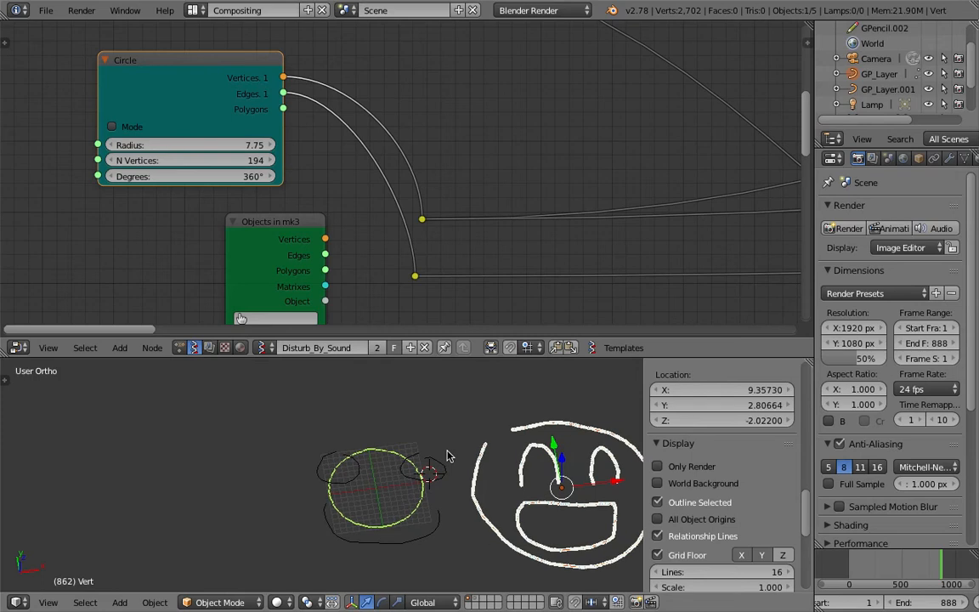
# Go to frame 215 in the timeline and set the Circle node's radius to 7.51.
pyautogui.click(859, 563)
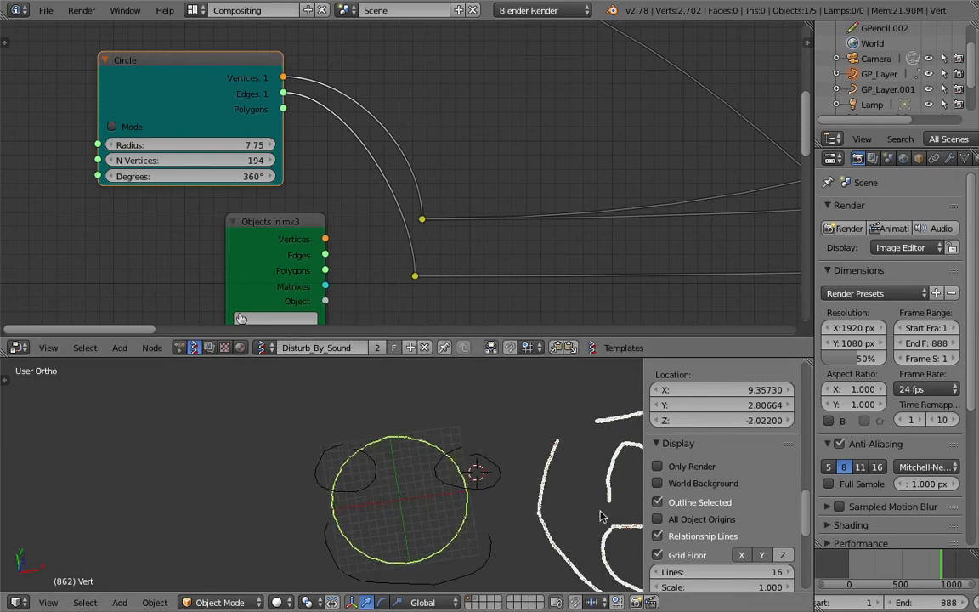
pyautogui.click(870, 562)
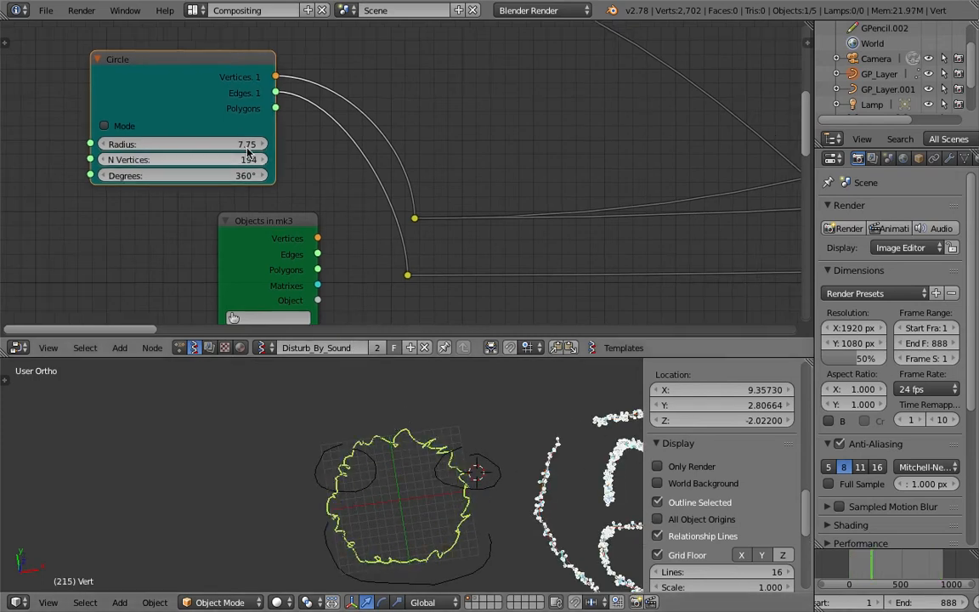
pyautogui.moveTo(170, 145)
pyautogui.mouseDown()
pyautogui.moveTo(186, 145)
pyautogui.moveTo(161, 144)
pyautogui.mouseUp()
# Add a Range Float node in the empty space beside the Circle node.
pyautogui.moveTo(468, 148); pyautogui.dragTo(554, 153, button='middle')
pyautogui.scroll(-3, 365, 173)
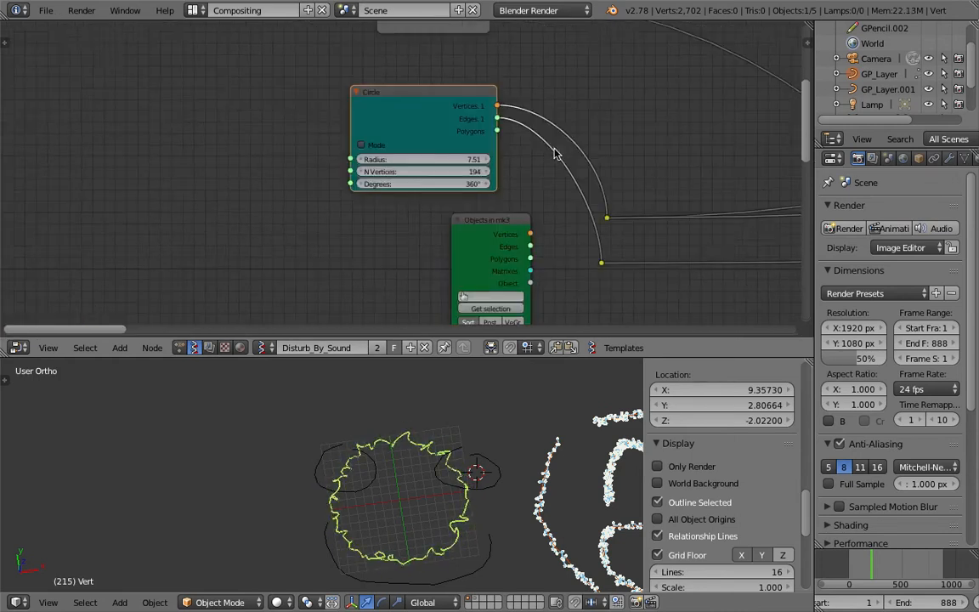
pyautogui.moveTo(425, 191); pyautogui.dragTo(481, 212, button='middle')
pyautogui.hotkey('shift', 'a')
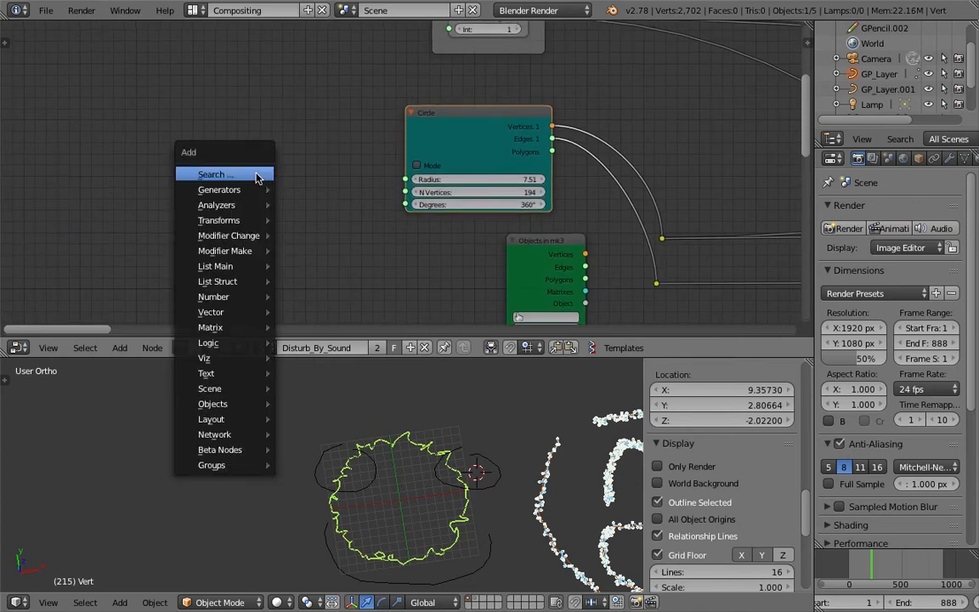
pyautogui.click(250, 173)
pyautogui.write('range i')
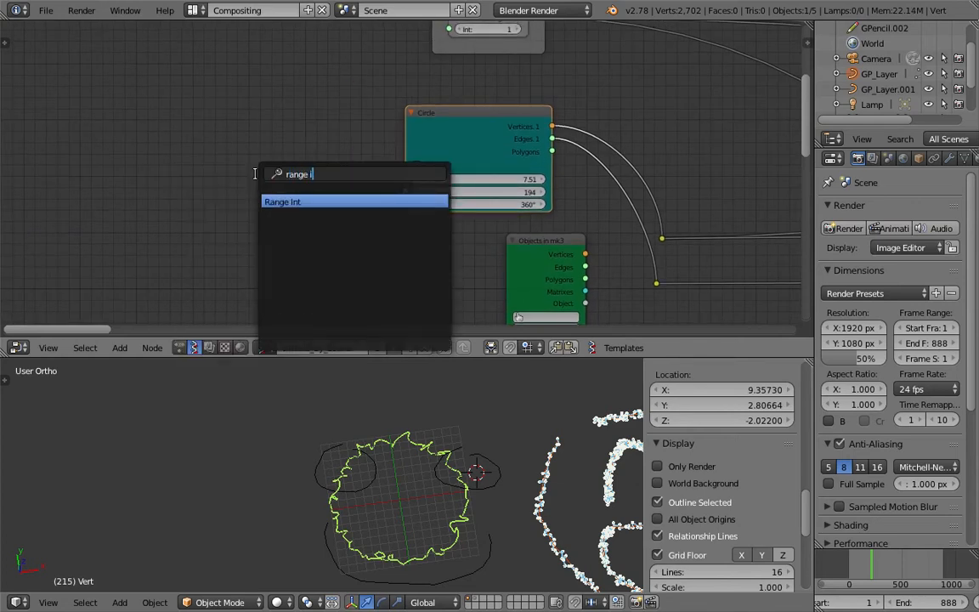
pyautogui.press('Down')
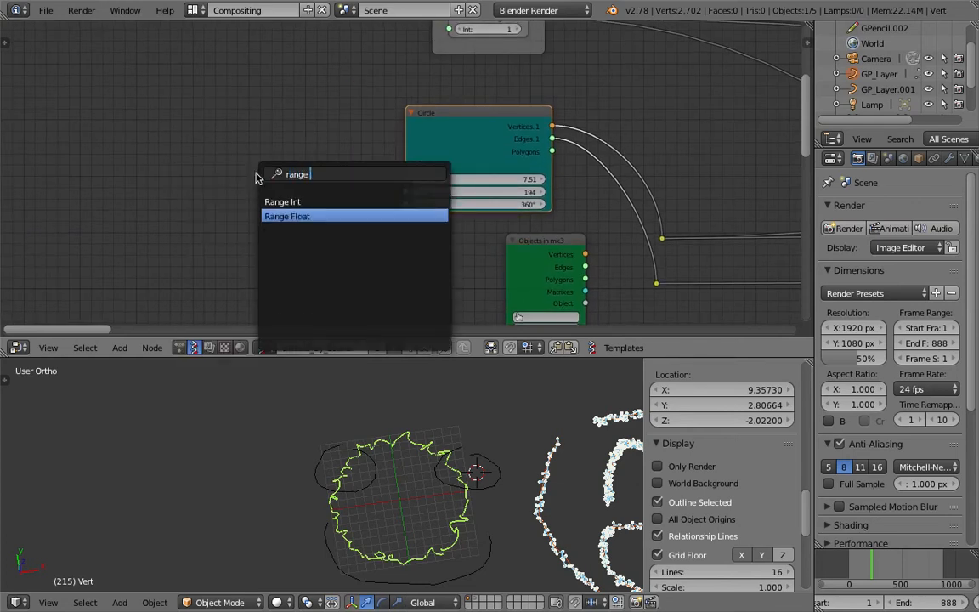
pyautogui.press('Return')
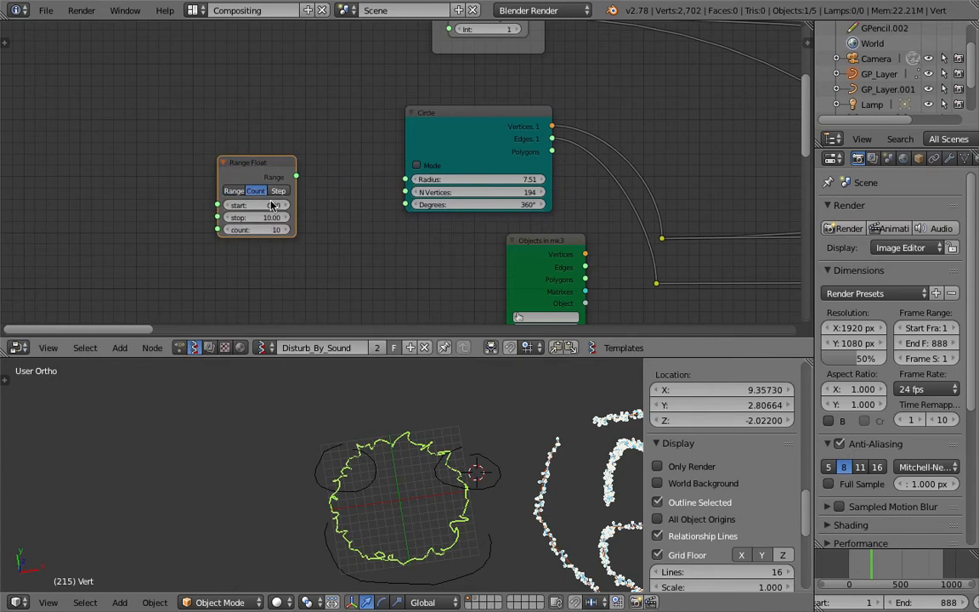
# Feed the Circle's Radius from the Range Float with start 0.87 and count 5, and set the Frame integer to 5.
pyautogui.moveTo(296, 176); pyautogui.dragTo(365, 183)
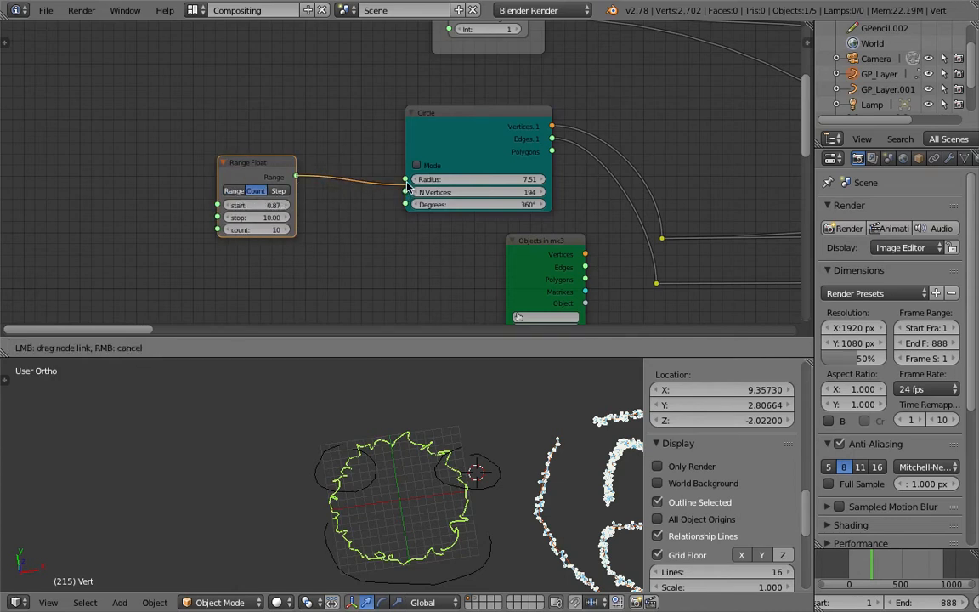
pyautogui.moveTo(408, 182); pyautogui.dragTo(407, 183)
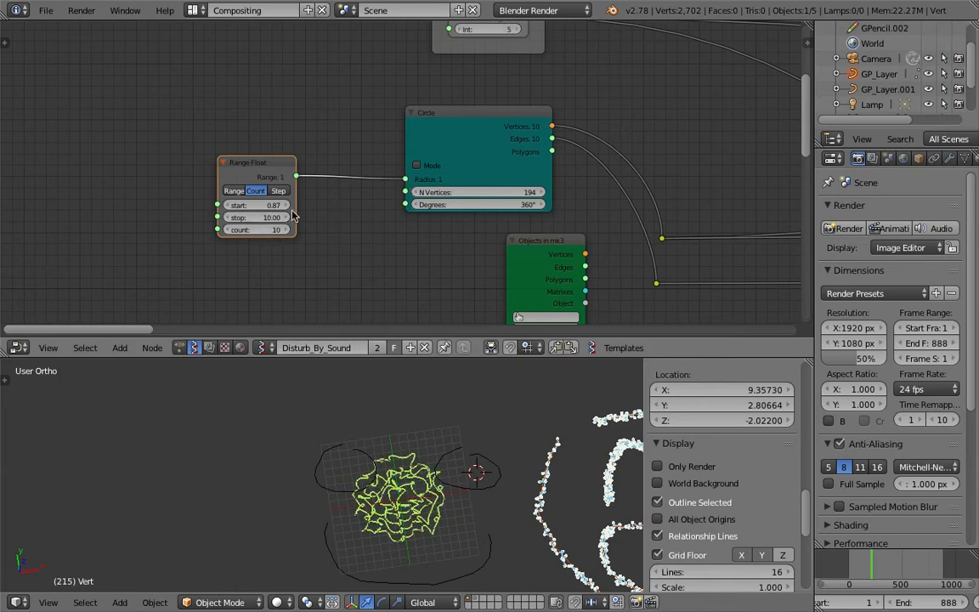
pyautogui.write('5')
pyautogui.press('Return')
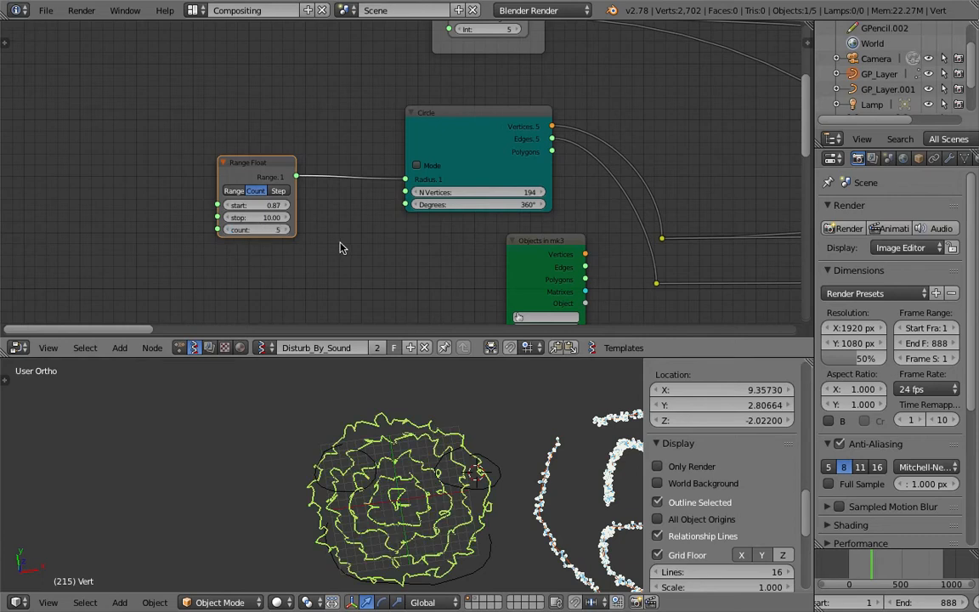
# Play the disturbed concentric circles from frame 93, stop the playback and hide the 3D view's properties sidebar.
pyautogui.moveTo(849, 565); pyautogui.dragTo(858, 565)
pyautogui.hotkey('alt', 'a')
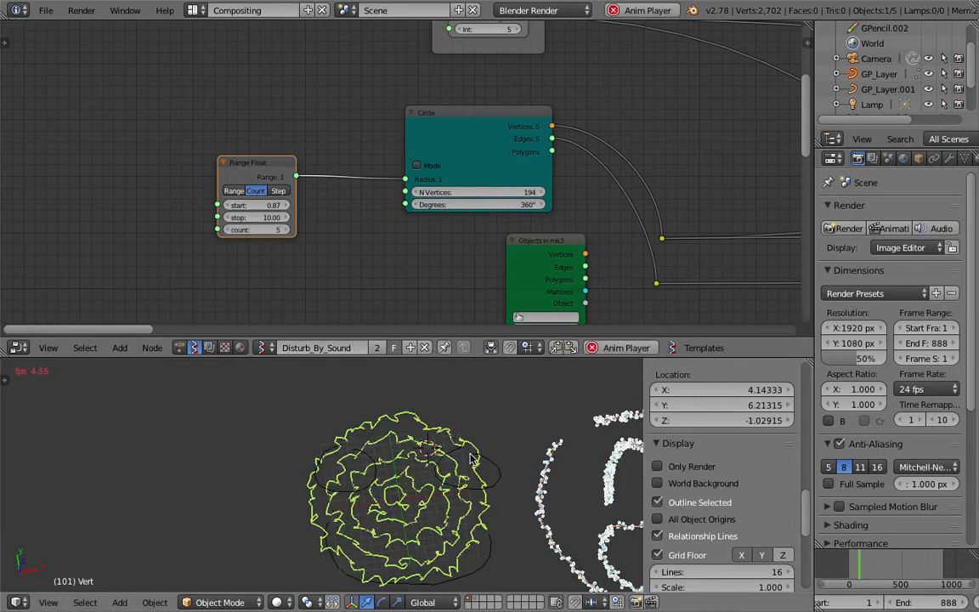
pyautogui.press('Escape')
pyautogui.scroll(-3, 431, 214)
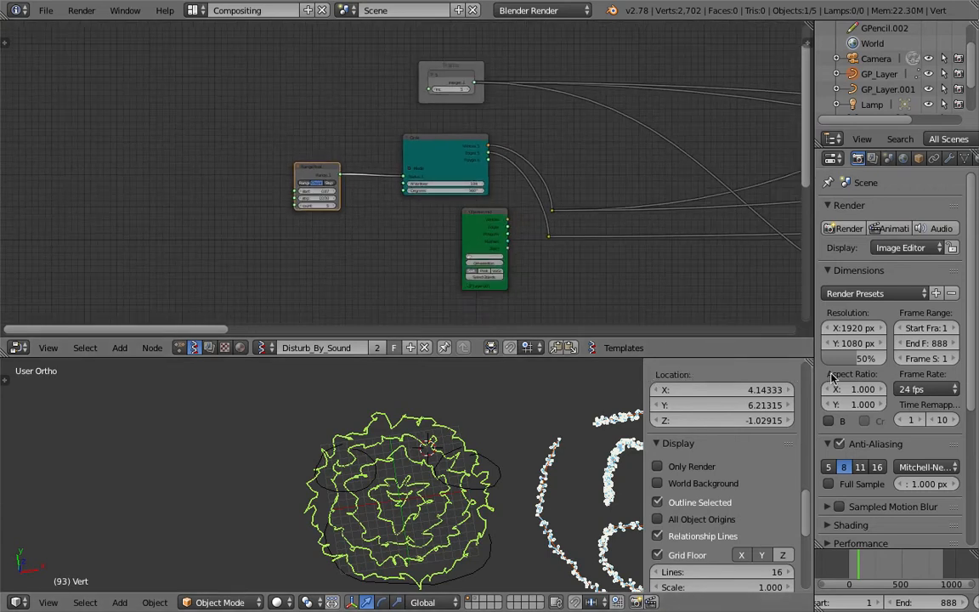
pyautogui.moveTo(643, 383); pyautogui.dragTo(803, 387)
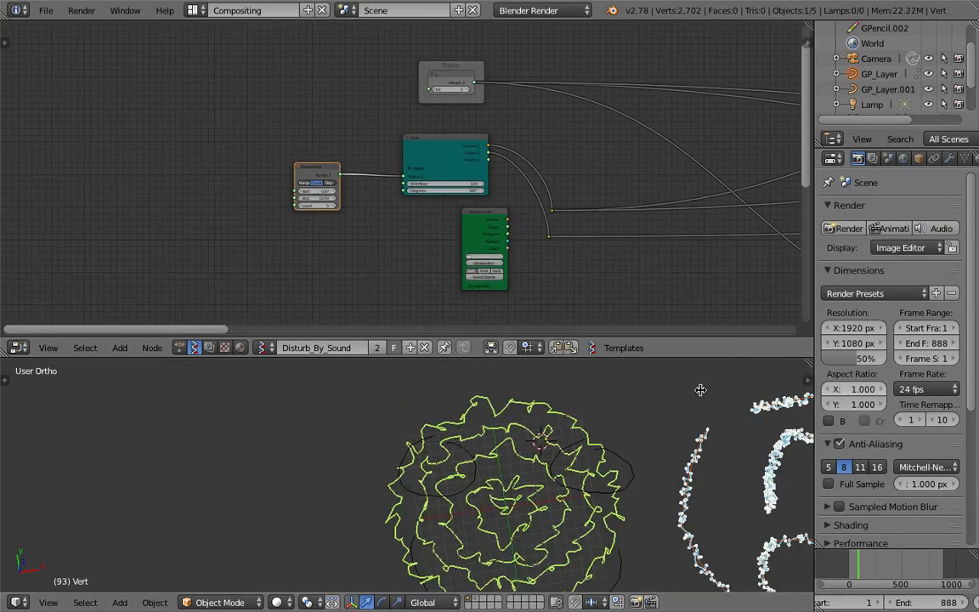
# Switch the node editor to the Animation Nodes tree NodeTree.001 and examine the chain from Sound Bake to Object Transforms Output.
pyautogui.click(179, 348)
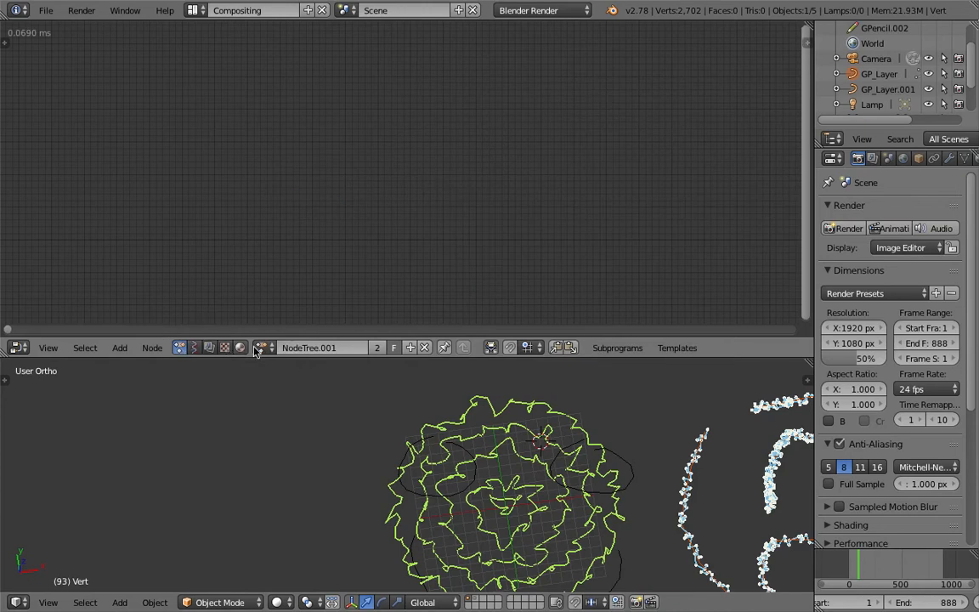
pyautogui.scroll(-3, 406, 142)
pyautogui.moveTo(405, 142); pyautogui.dragTo(142, 36, button='middle')
pyautogui.scroll(-2, 402, 240)
pyautogui.moveTo(403, 239); pyautogui.dragTo(430, 64, button='middle')
pyautogui.moveTo(338, 248); pyautogui.dragTo(17, 257, button='middle')
pyautogui.scroll(10, 280, 168)
pyautogui.moveTo(310, 163); pyautogui.dragTo(317, 164)
pyautogui.moveTo(317, 164); pyautogui.dragTo(119, 338, button='middle')
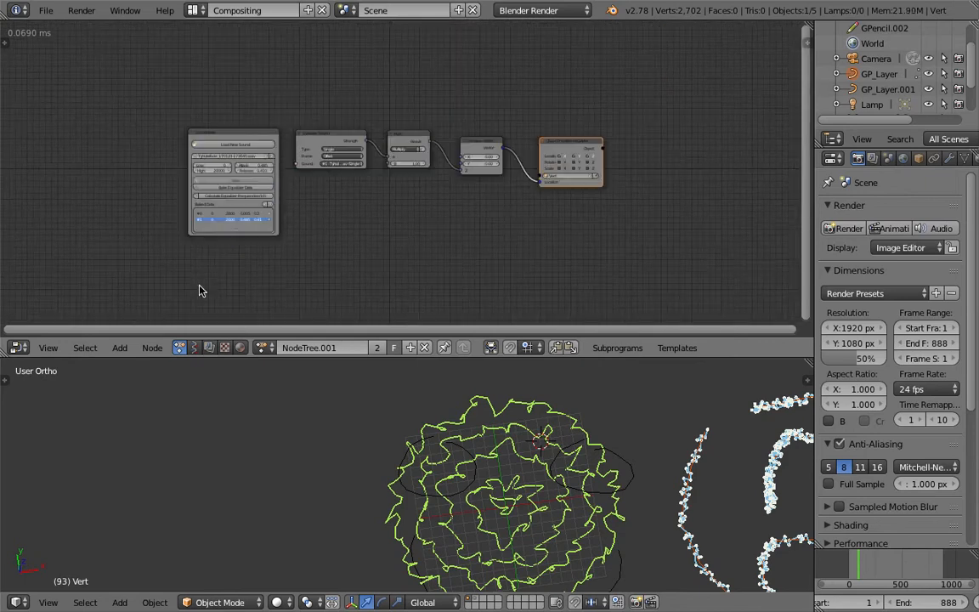
pyautogui.scroll(7, 204, 284)
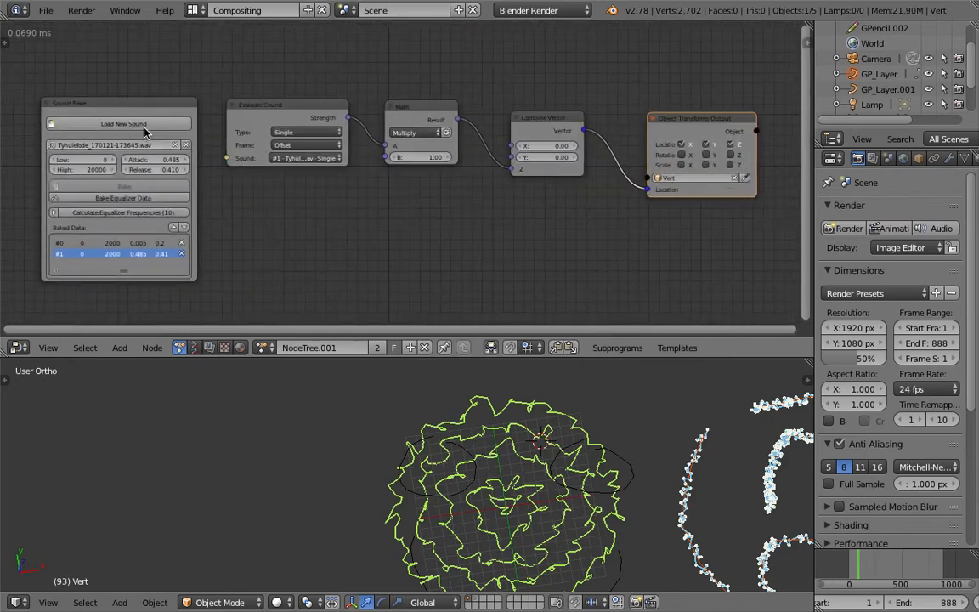
# Load the sound Radufu_170121-220555.wav from the _FIGURE_SOUNDS folder into the Sound Bake node.
pyautogui.click(122, 124)
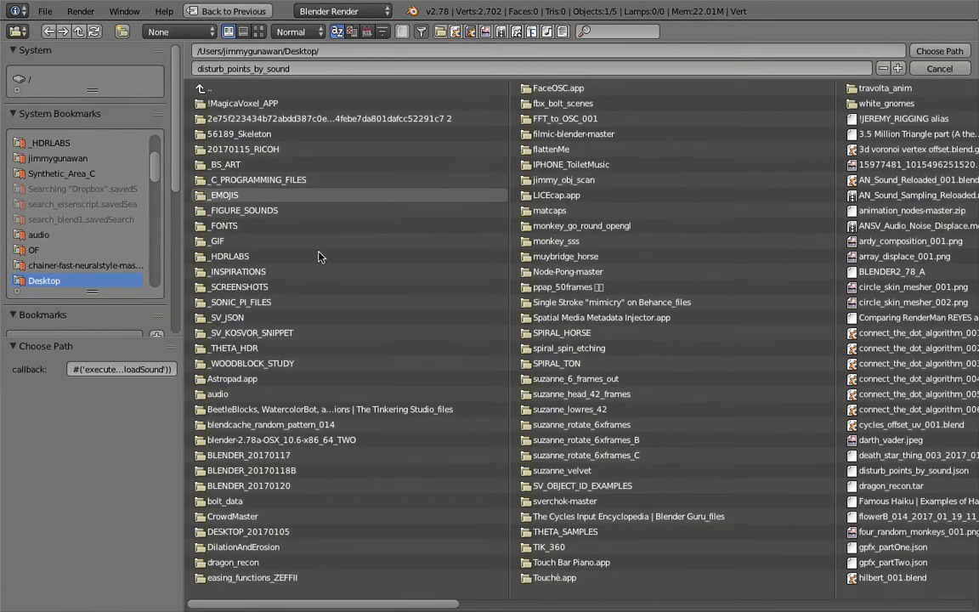
pyautogui.click(255, 210)
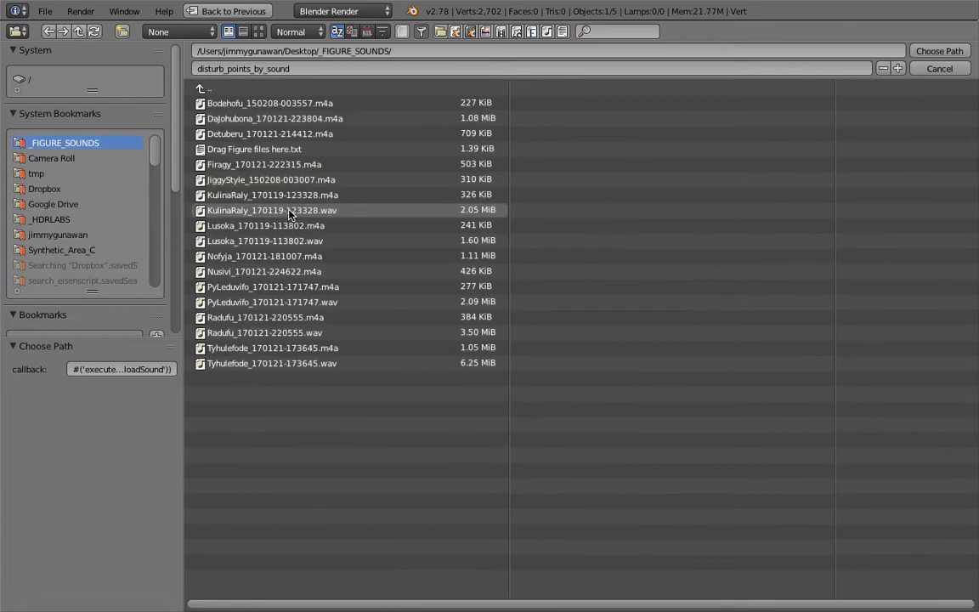
pyautogui.click(278, 332)
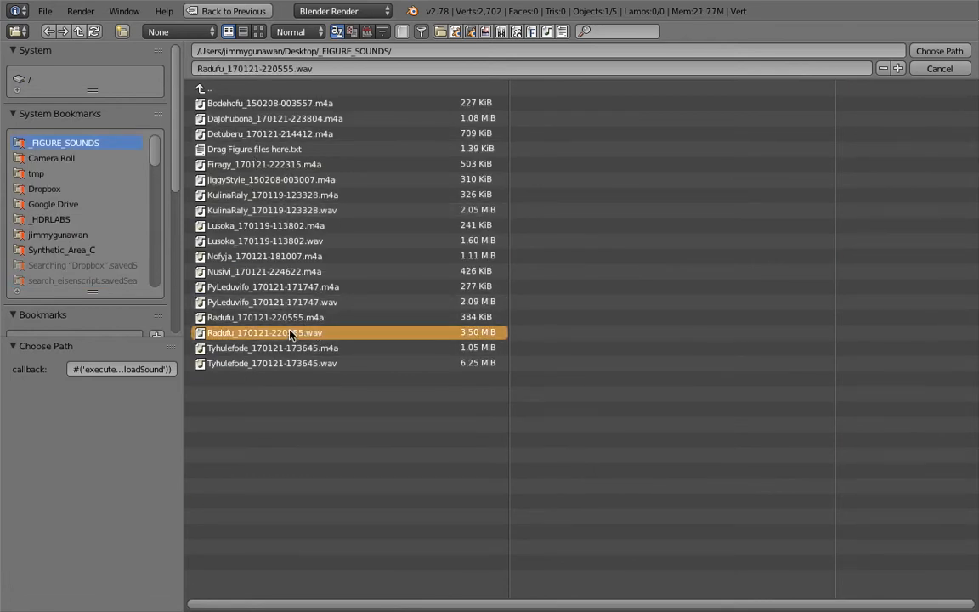
pyautogui.click(939, 53)
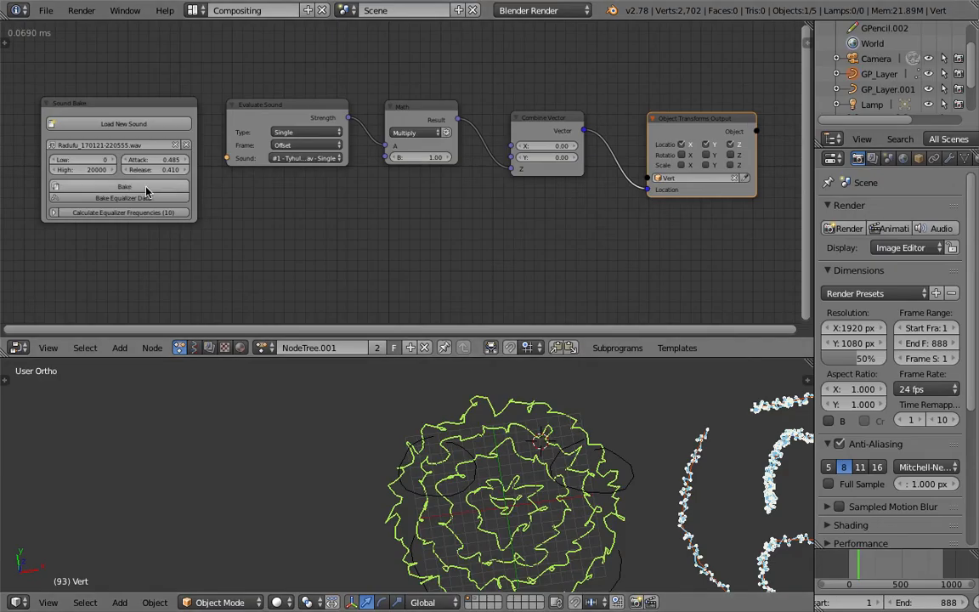
# Bake the loaded Radufu sound in the Sound Bake node with the existing frequency, attack and release settings.
pyautogui.moveTo(299, 221); pyautogui.dragTo(577, 280, button='middle')
pyautogui.scroll(8, 575, 282)
pyautogui.moveTo(507, 244); pyautogui.dragTo(431, 183, button='middle')
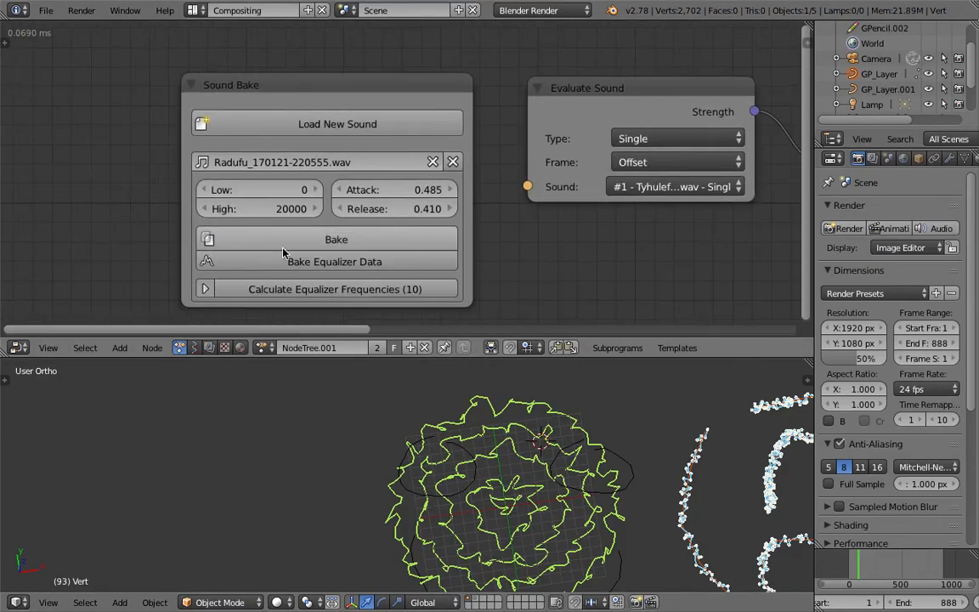
pyautogui.click(374, 240)
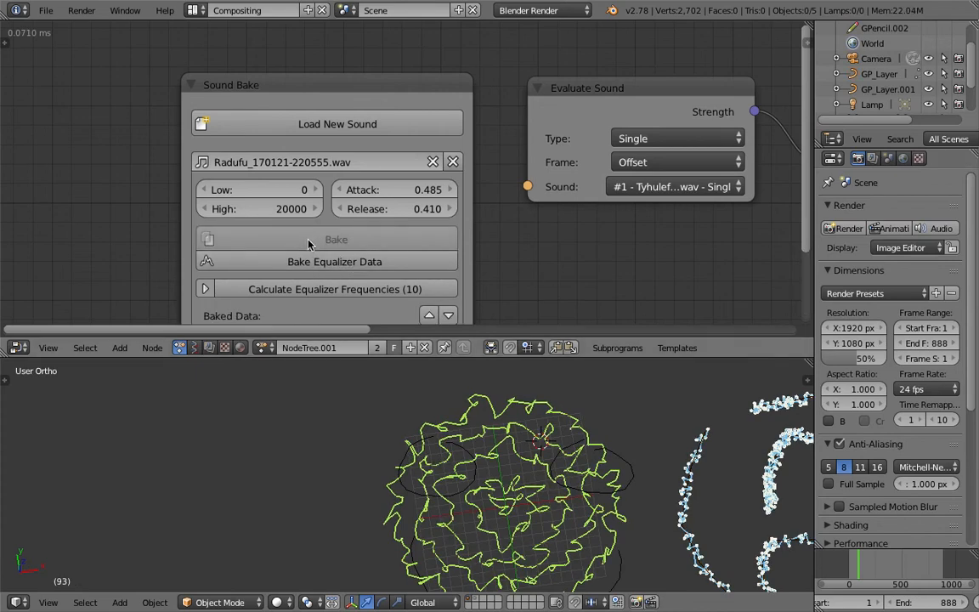
# Set the Evaluate Sound node's sound to the bake #0 - Radufu_170121-220555.wav - Single and check the chain to Object Transforms Output.
pyautogui.scroll(-2, 527, 253)
pyautogui.moveTo(589, 256); pyautogui.dragTo(339, 264, button='middle')
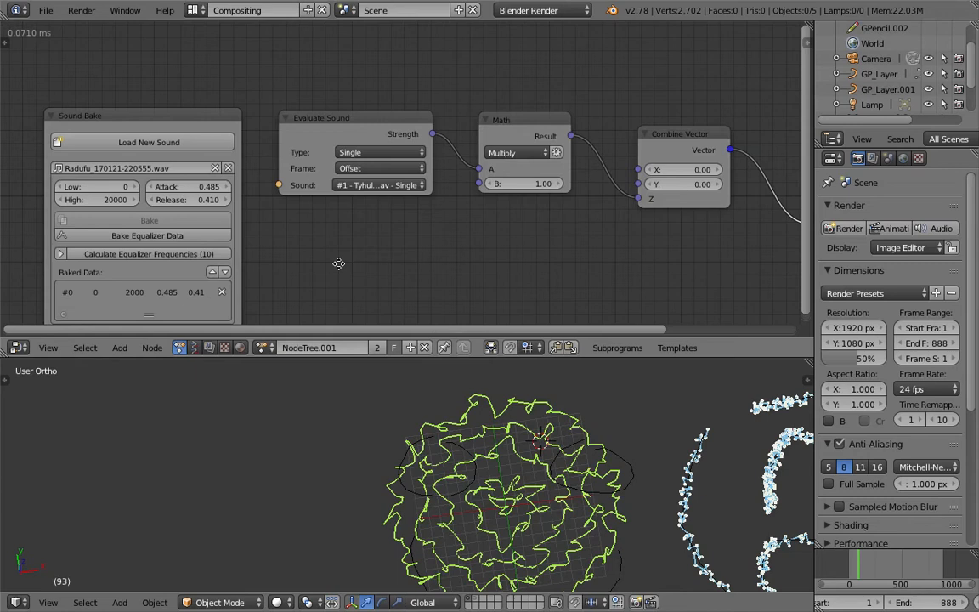
pyautogui.scroll(1, 363, 186)
pyautogui.click(363, 186)
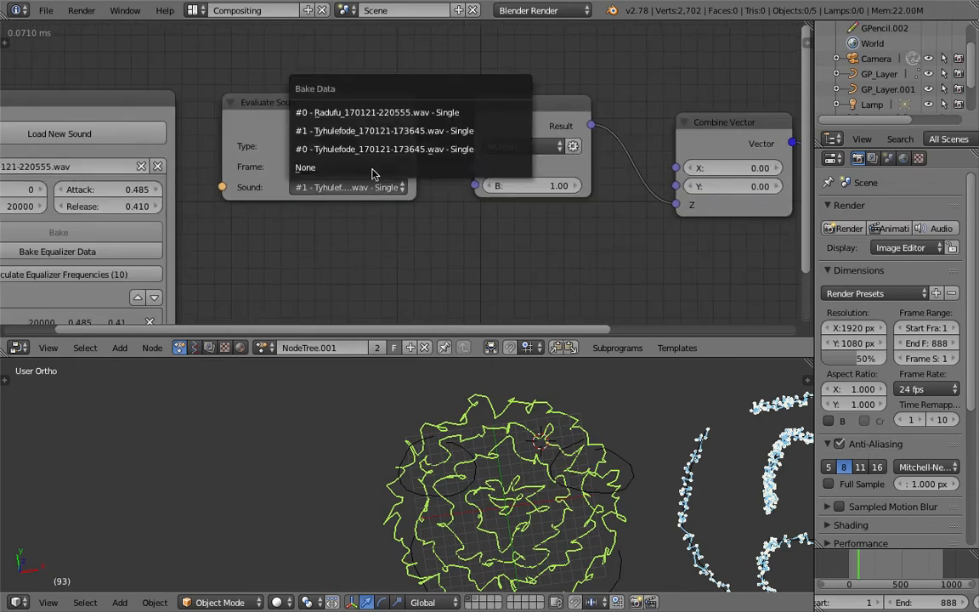
pyautogui.click(367, 117)
pyautogui.moveTo(464, 227); pyautogui.dragTo(34, 229, button='middle')
pyautogui.moveTo(160, 208); pyautogui.dragTo(348, 248, button='middle')
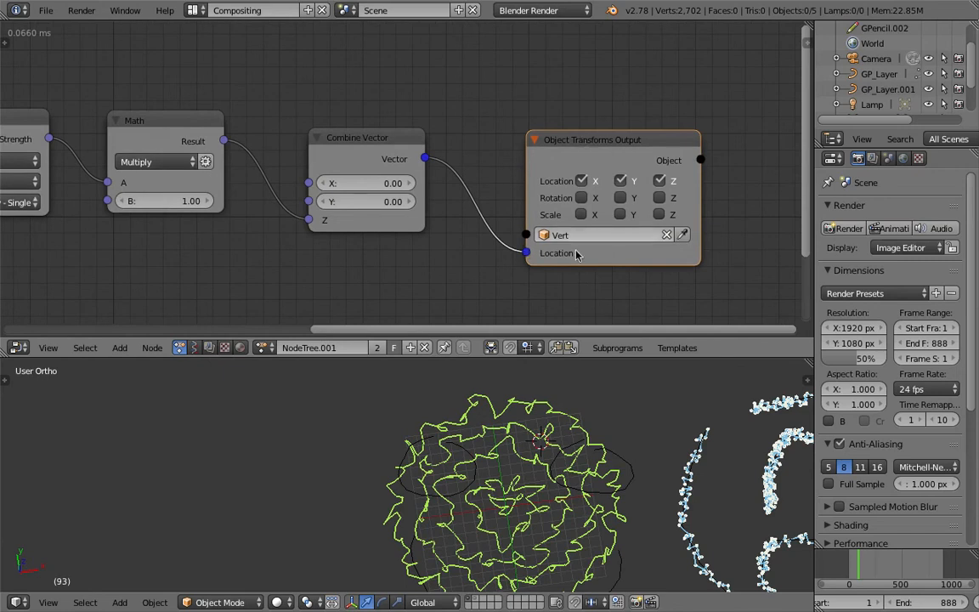
pyautogui.moveTo(395, 278); pyautogui.dragTo(463, 222, button='middle')
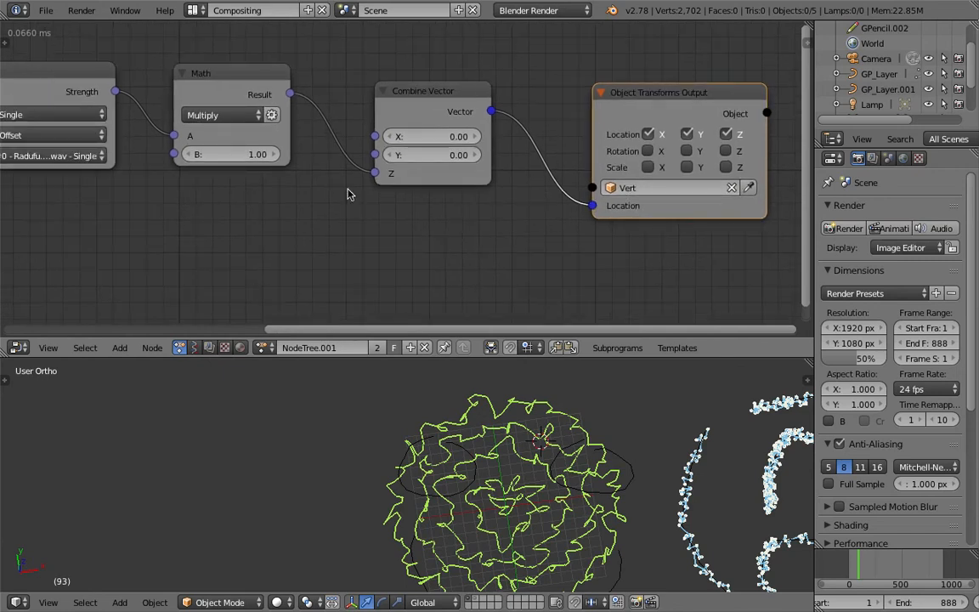
# Save the Blender file to the Desktop as transition_024.blend.
pyautogui.click(46, 12)
pyautogui.click(85, 141)
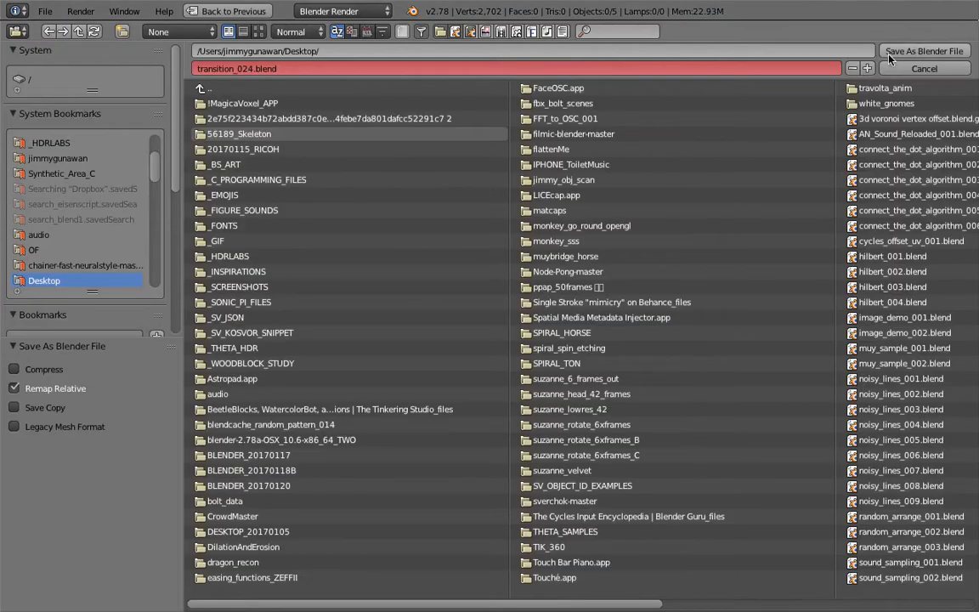
pyautogui.click(922, 51)
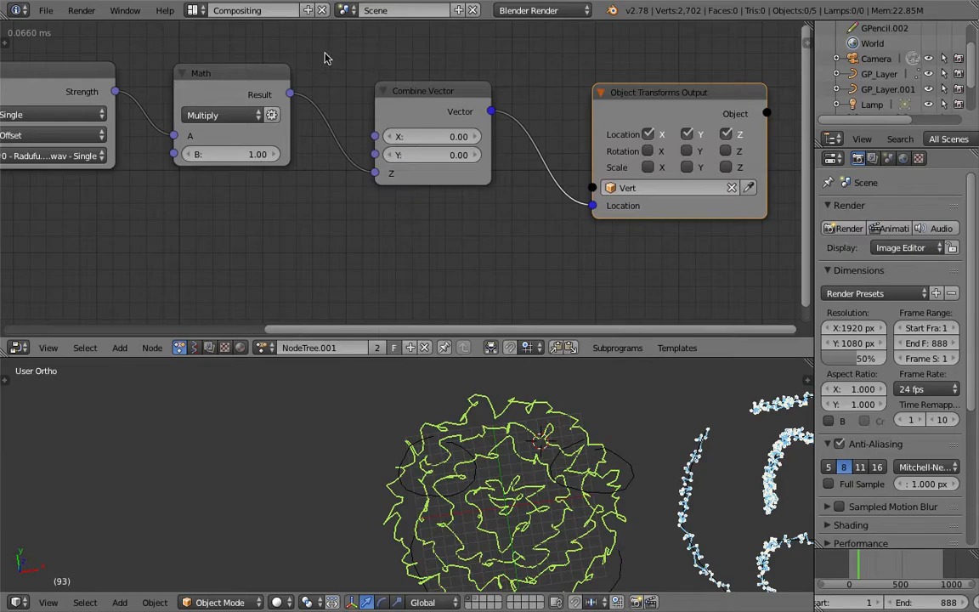
# Switch the node editor back to the Sverchok tree Disturb_By_Sound.
pyautogui.click(195, 348)
pyautogui.click(270, 348)
pyautogui.click(284, 374)
# In the Video Editing layout, delete the Tyhulefode_170121-173645.wav strip from the sequencer, keeping the Radufu strip.
pyautogui.click(193, 12)
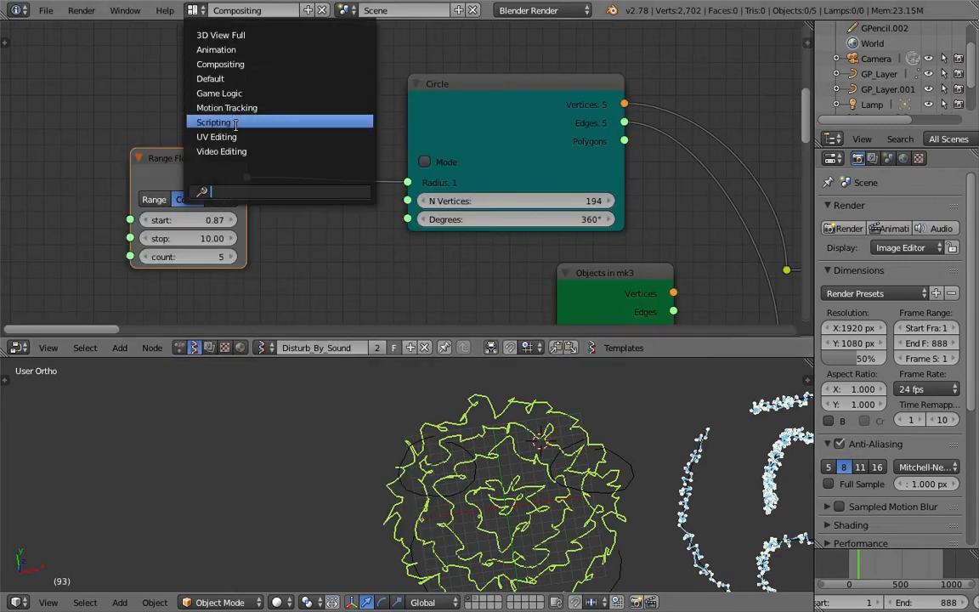
pyautogui.click(240, 151)
pyautogui.press('Home')
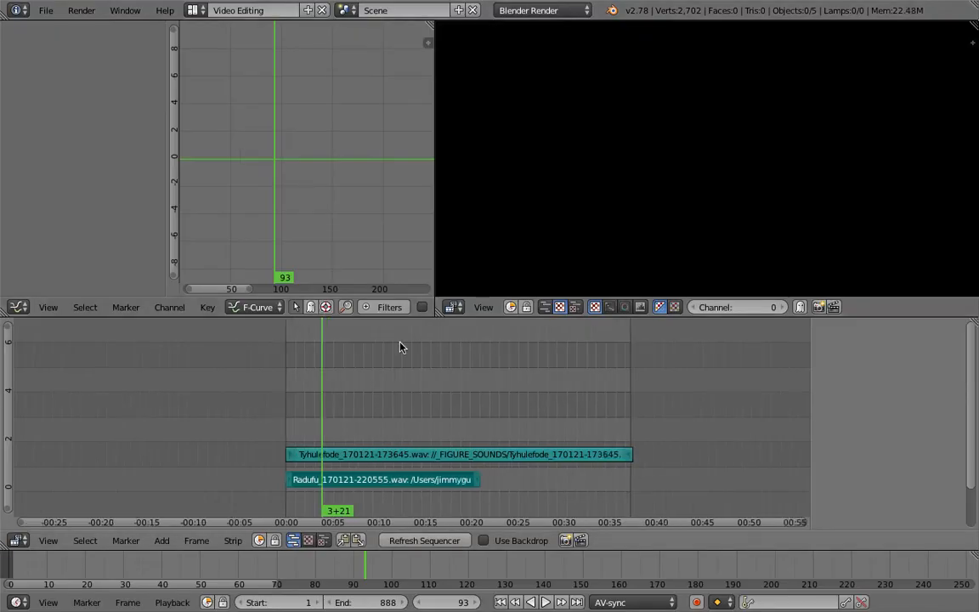
pyautogui.rightClick(415, 455)
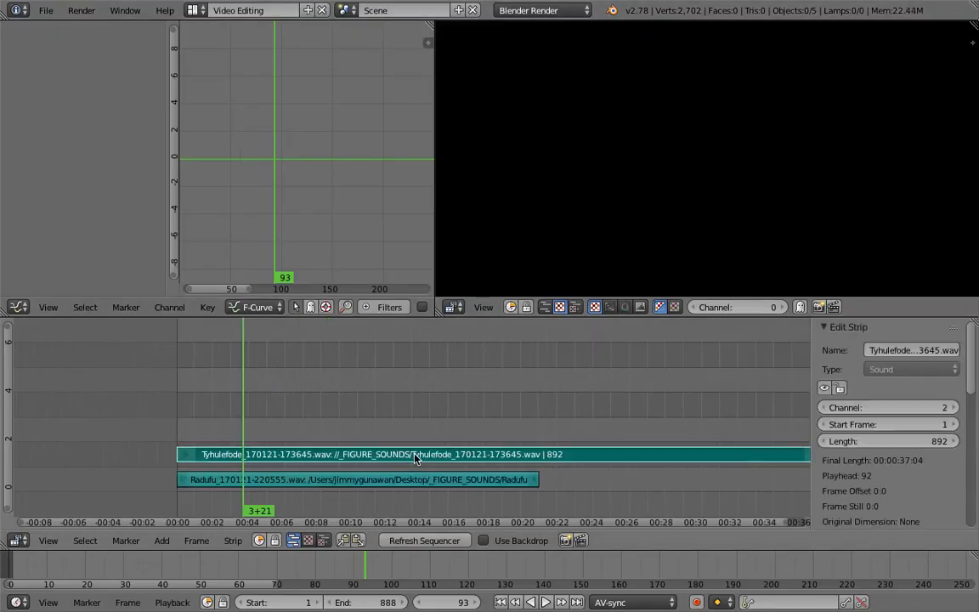
pyautogui.press('x')
pyautogui.click(473, 437)
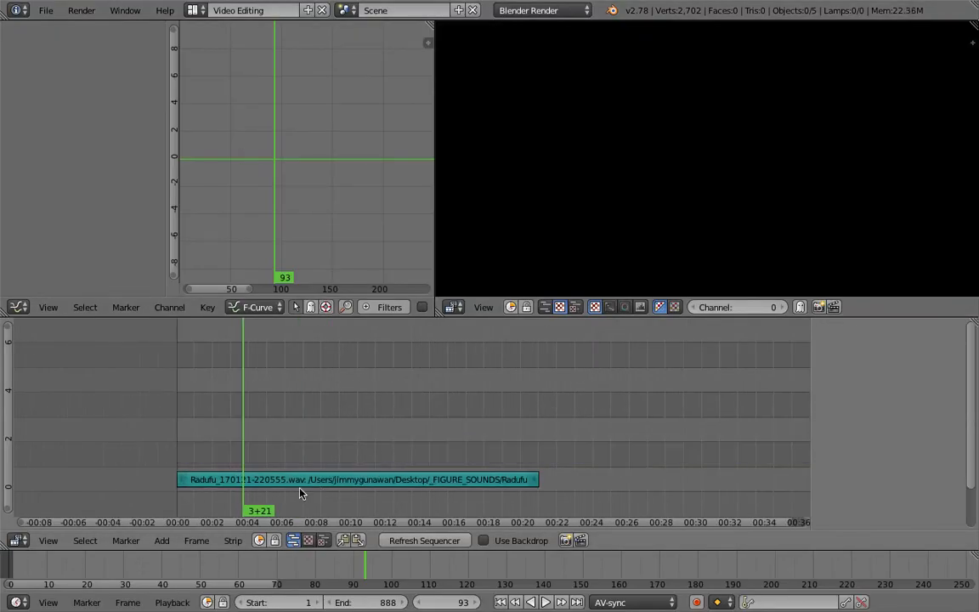
pyautogui.keyDown('ctrl'); pyautogui.hscroll(-3, 356, 401); pyautogui.keyUp('ctrl')
pyautogui.moveTo(312, 476); pyautogui.dragTo(248, 462, button='middle')
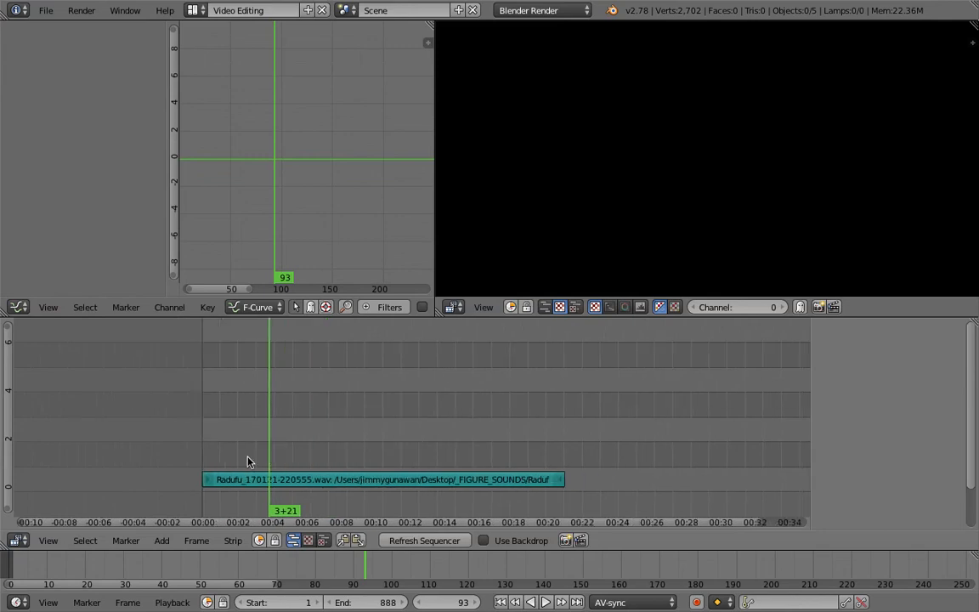
pyautogui.keyDown('ctrl'); pyautogui.hscroll(3, 280, 361); pyautogui.keyUp('ctrl')
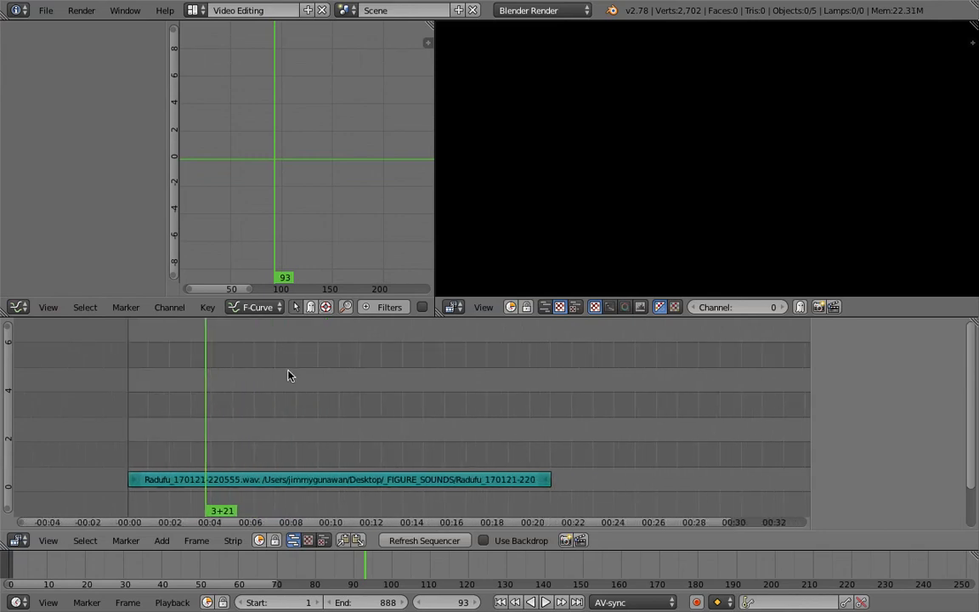
# Return to the Compositing layout and move the Range Float node closer to the Circle node and slightly higher.
pyautogui.click(195, 10)
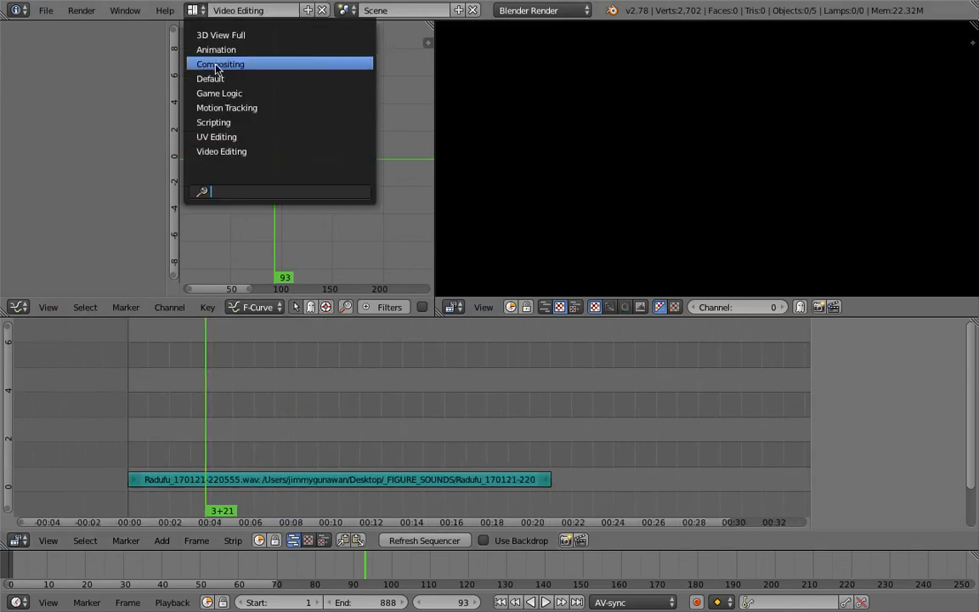
pyautogui.click(218, 66)
pyautogui.scroll(-2, 320, 297)
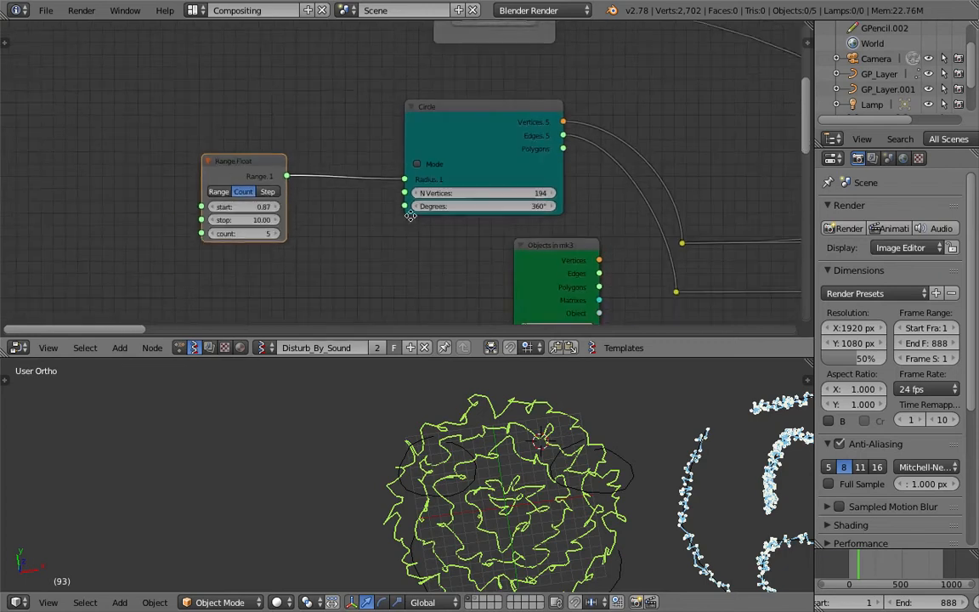
pyautogui.moveTo(410, 214); pyautogui.dragTo(324, 222, button='middle')
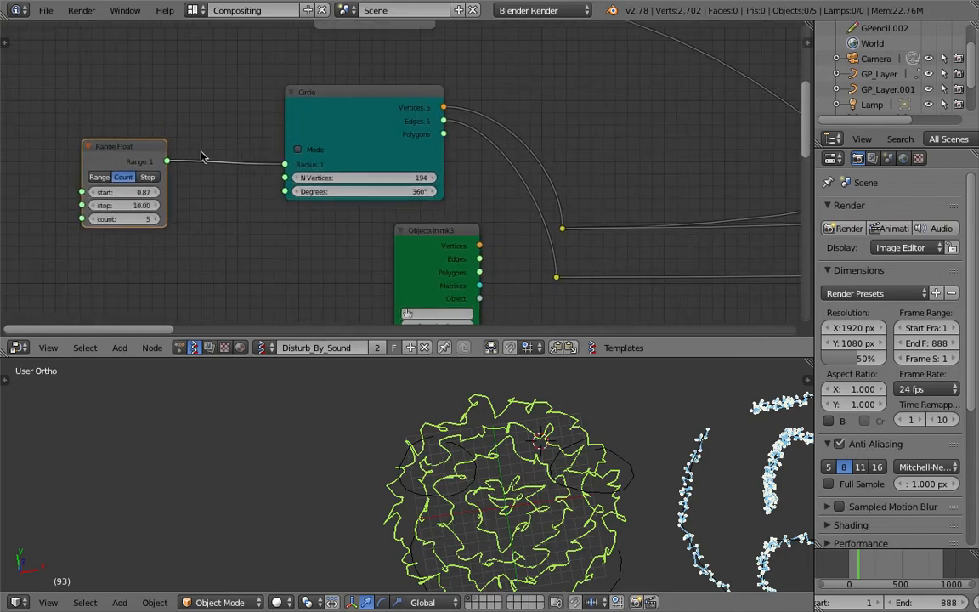
pyautogui.press('g')
pyautogui.click(251, 107)
# Rewind to frame 1, play the sound-disturbed circles in the 3D view and stop the playback.
pyautogui.moveTo(544, 476); pyautogui.dragTo(646, 543, button='middle')
pyautogui.scroll(-5, 917, 603)
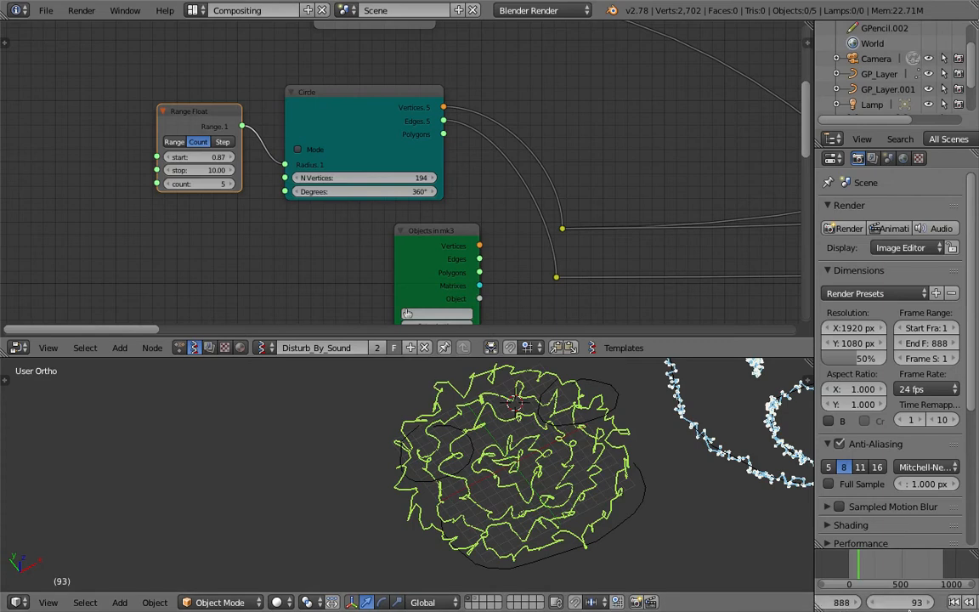
pyautogui.scroll(-2, 918, 605)
pyautogui.click(924, 602)
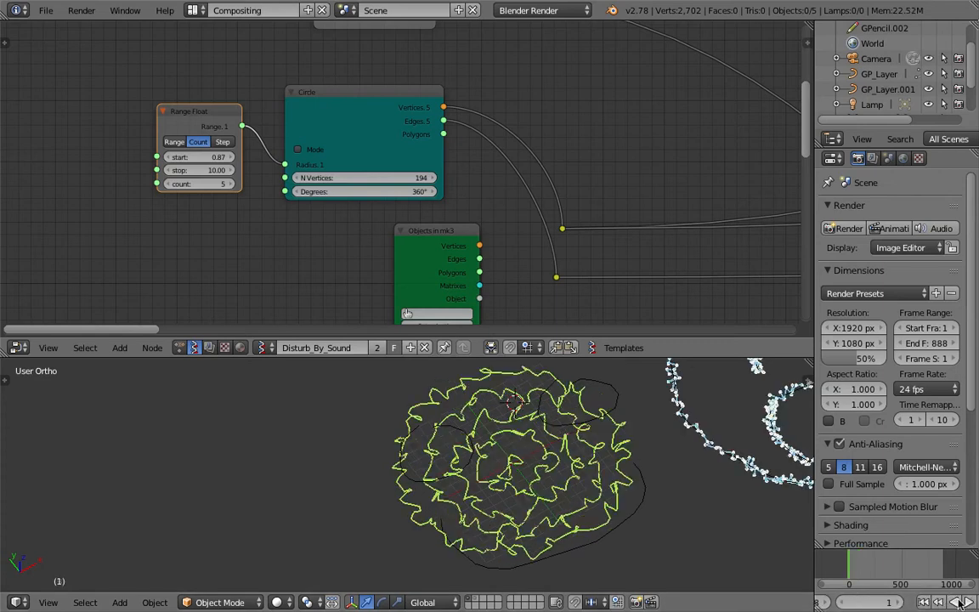
pyautogui.click(968, 602)
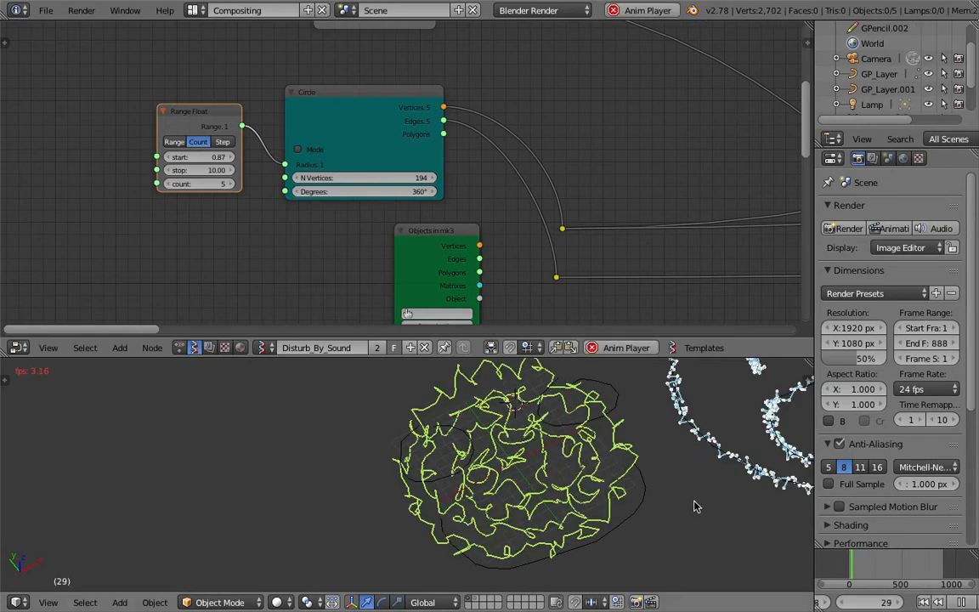
pyautogui.click(960, 604)
# Play the animation in the 3D View Full layout with both the circles and the face in view, and end the playback.
pyautogui.click(194, 10)
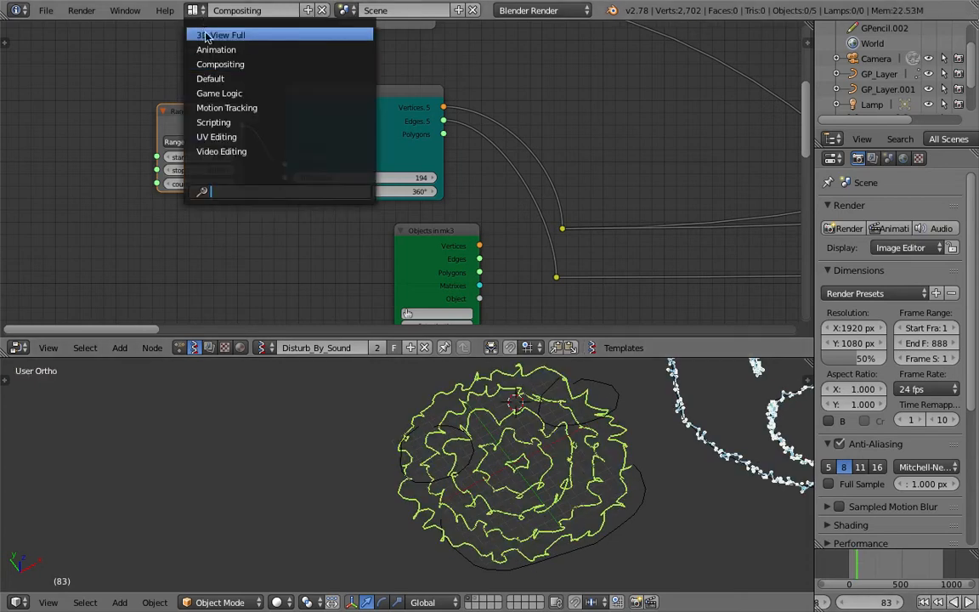
pyautogui.click(205, 35)
pyautogui.scroll(-5, 500, 312)
pyautogui.hotkey('alt', 'a')
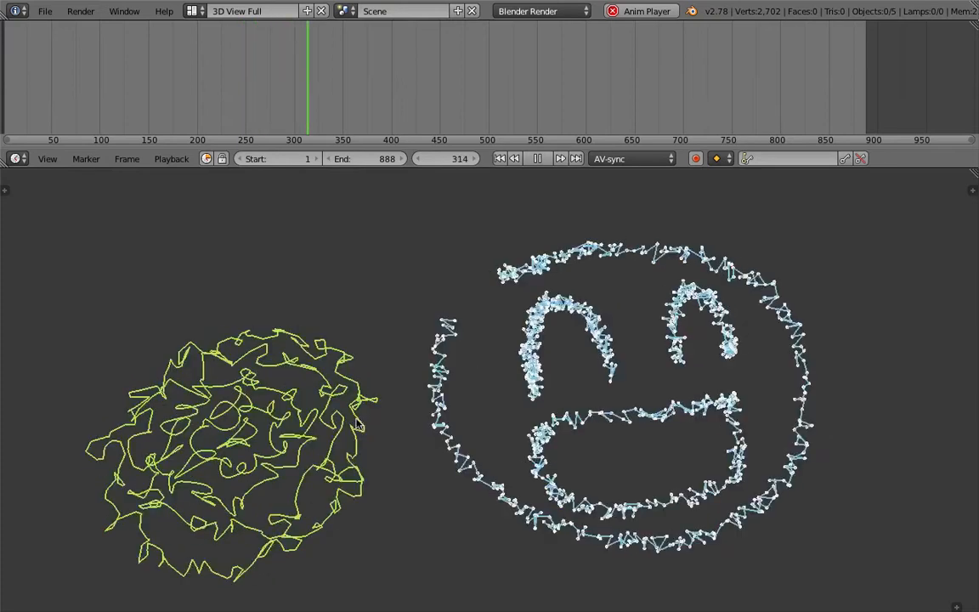
pyautogui.press('Escape')
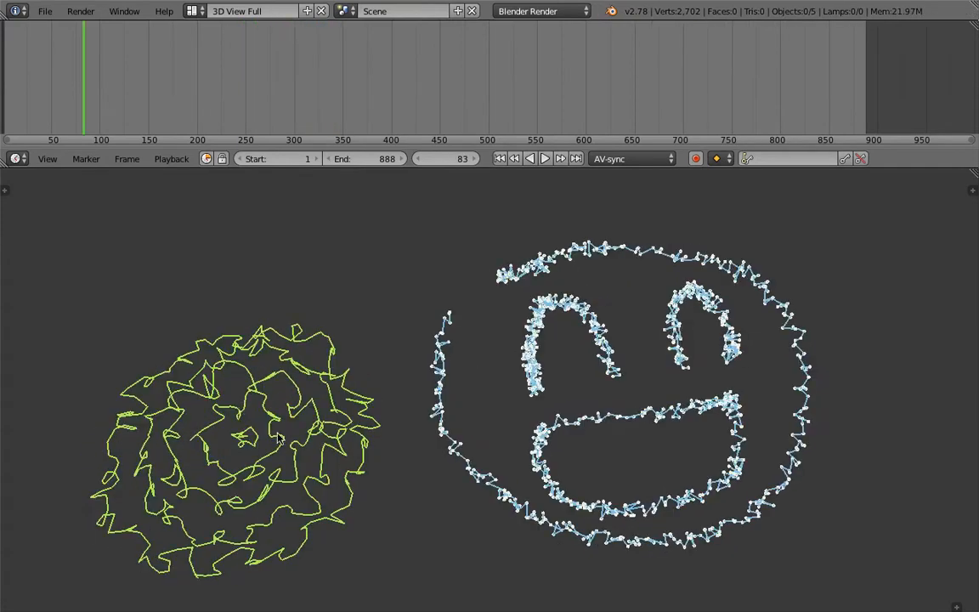
pyautogui.moveTo(277, 438); pyautogui.dragTo(232, 401, button='middle')
# Back in the Compositing layout, set the Vector Noise MK2 type to Cellnoise and lower its seed.
pyautogui.click(192, 11)
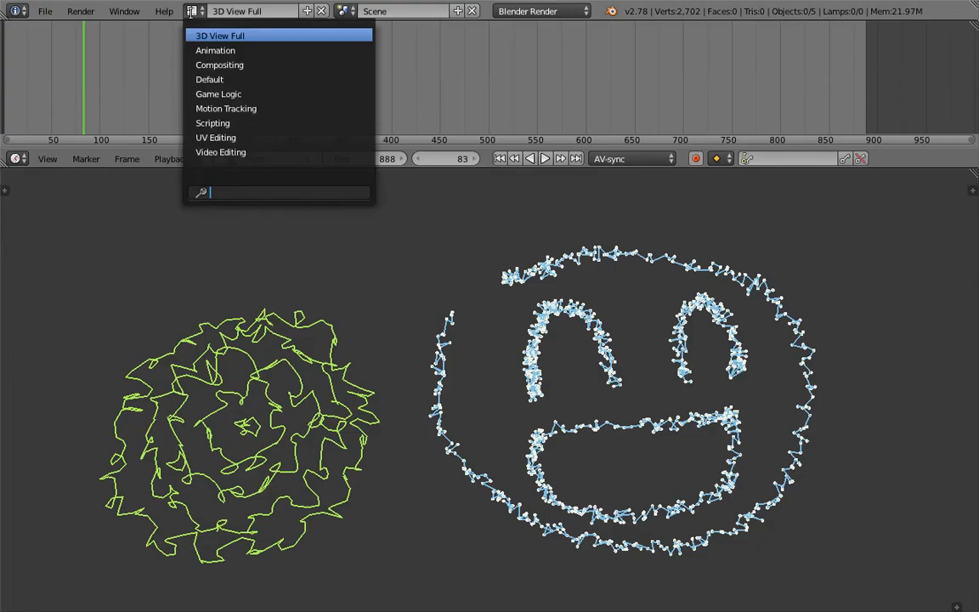
pyautogui.click(223, 64)
pyautogui.moveTo(583, 193)
pyautogui.mouseDown(button='middle')
pyautogui.moveTo(772, 102)
pyautogui.moveTo(598, 160)
pyautogui.moveTo(24, 224)
pyautogui.mouseUp(button='middle')
pyautogui.scroll(-3, 605, 152)
pyautogui.moveTo(534, 231); pyautogui.dragTo(264, 178, button='middle')
pyautogui.scroll(3, 416, 170)
pyautogui.click(416, 167)
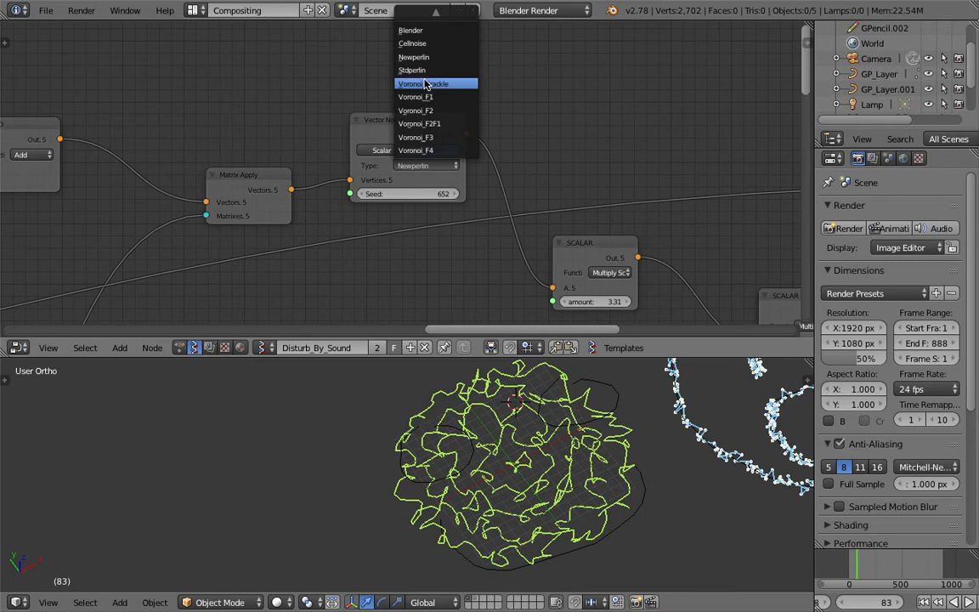
pyautogui.click(413, 44)
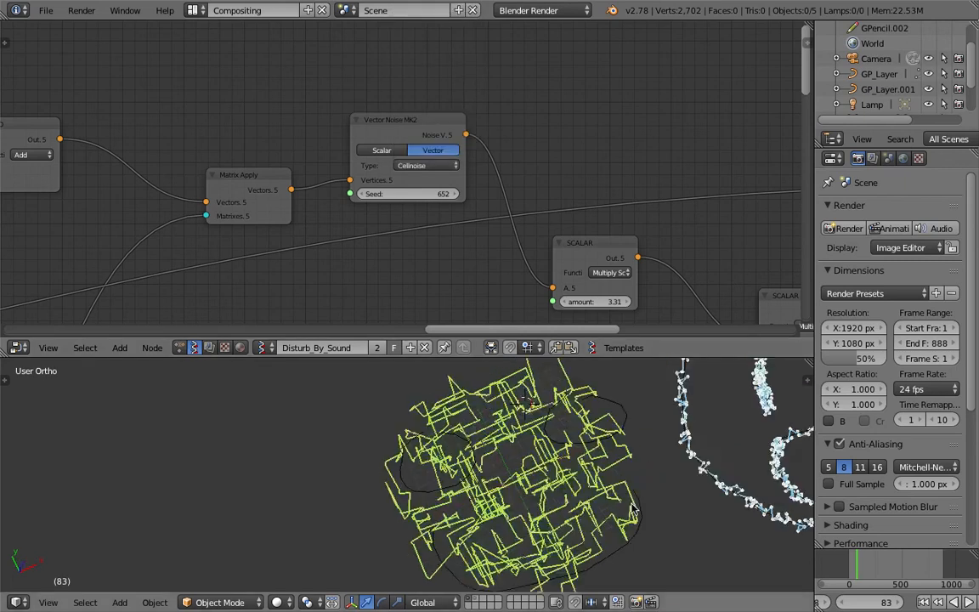
pyautogui.moveTo(413, 193); pyautogui.dragTo(551, 186, button='middle')
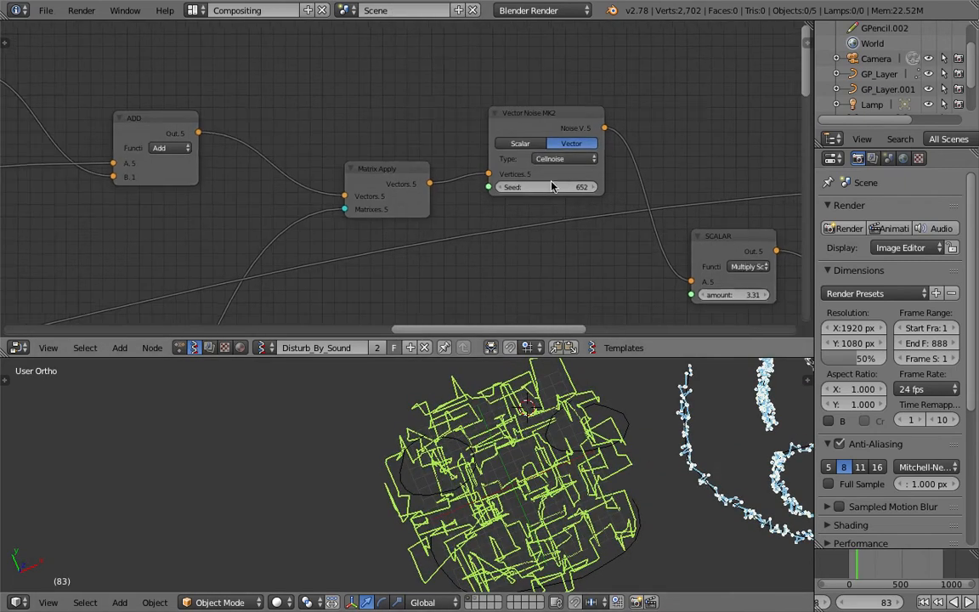
pyautogui.moveTo(546, 188); pyautogui.dragTo(496, 185)
# Set the y multiplier of the math node after Frame info to 0.68.
pyautogui.scroll(-2, 158, 157)
pyautogui.moveTo(295, 174); pyautogui.dragTo(739, 182, button='middle')
pyautogui.scroll(1, 318, 118)
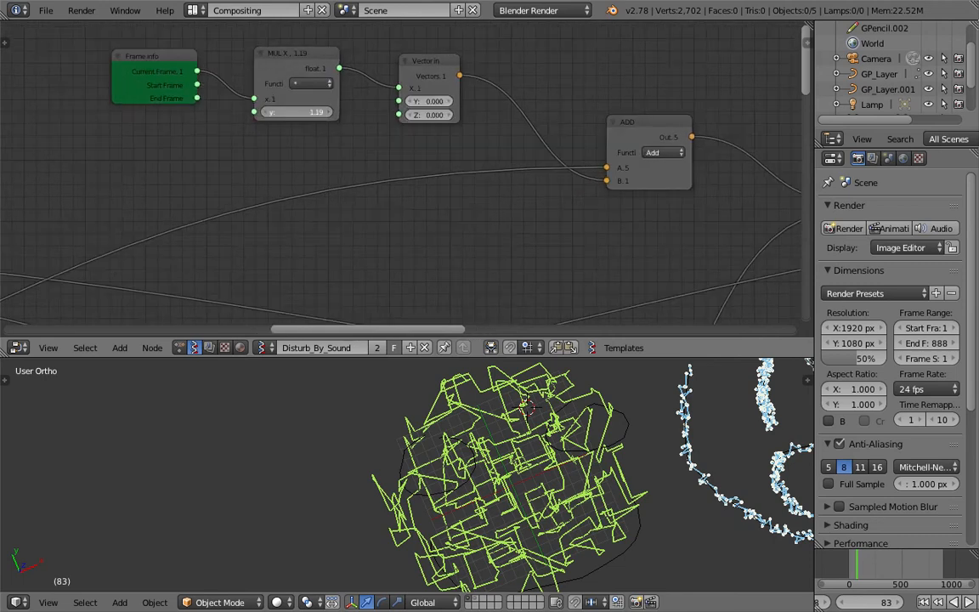
pyautogui.moveTo(316, 112); pyautogui.dragTo(277, 113)
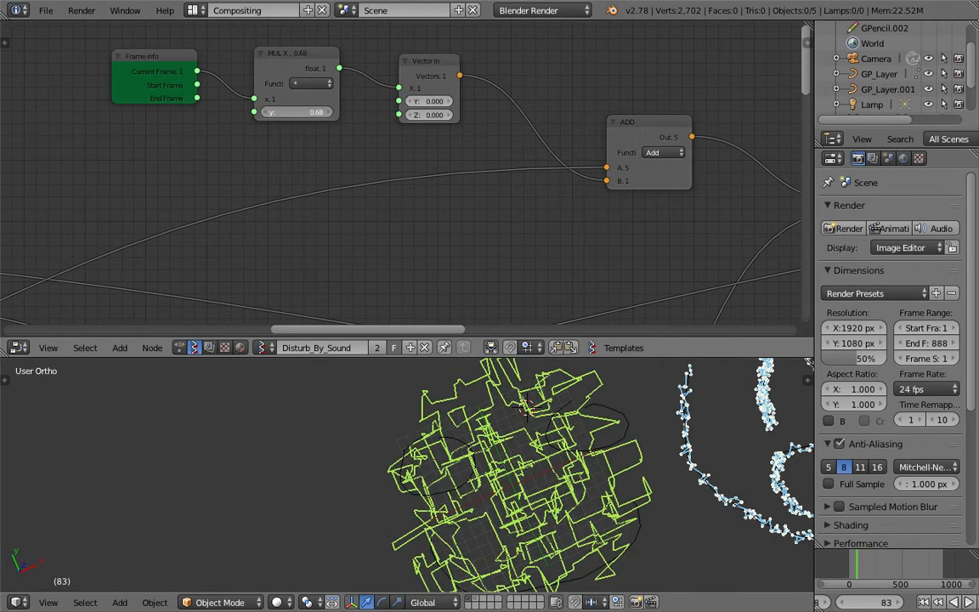
# Reduce the amount of the last Multiply Scalar node before the final vector addition to 0.52.
pyautogui.scroll(-2, 507, 299)
pyautogui.moveTo(507, 290); pyautogui.dragTo(385, 72, button='middle')
pyautogui.moveTo(561, 356); pyautogui.dragTo(15, 296, button='middle')
pyautogui.scroll(2, 82, 292)
pyautogui.scroll(1, 467, 261)
pyautogui.moveTo(467, 262); pyautogui.dragTo(278, 210, button='middle')
pyautogui.scroll(3, 278, 209)
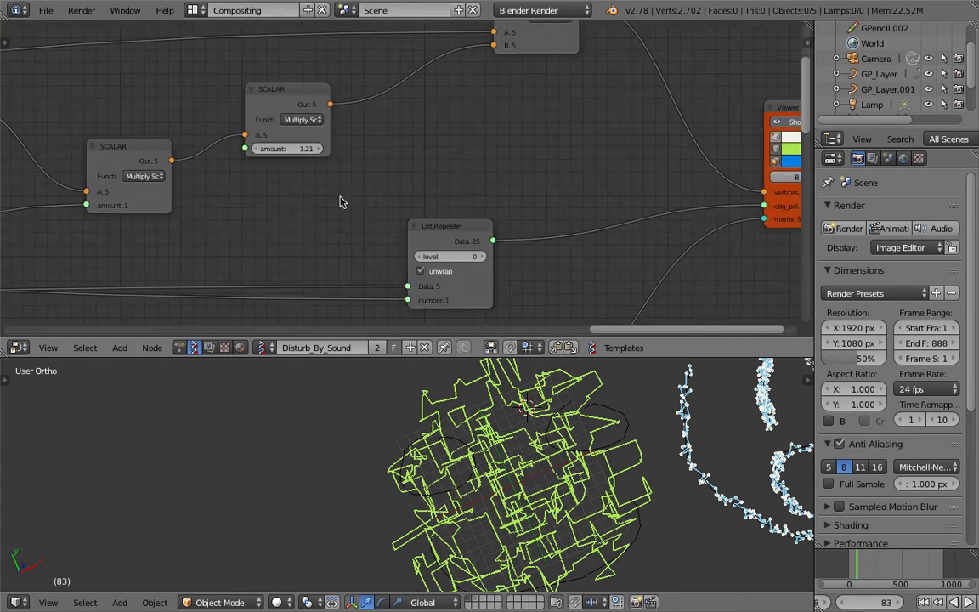
pyautogui.moveTo(299, 153); pyautogui.dragTo(257, 148)
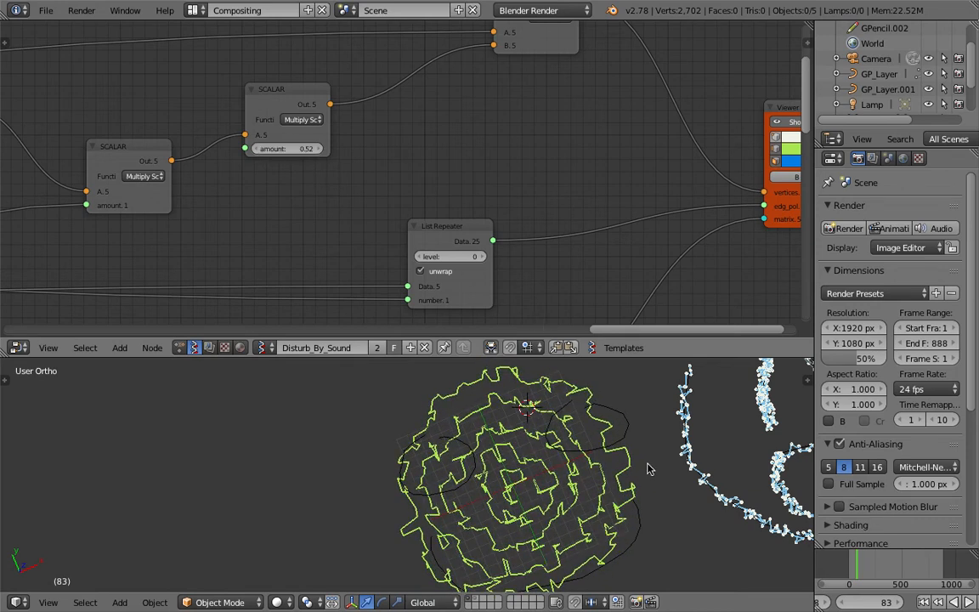
# Play the animation in the 3D View Full layout and jump to several frames to compare the disturbed circles and face.
pyautogui.hotkey('alt', 'a')
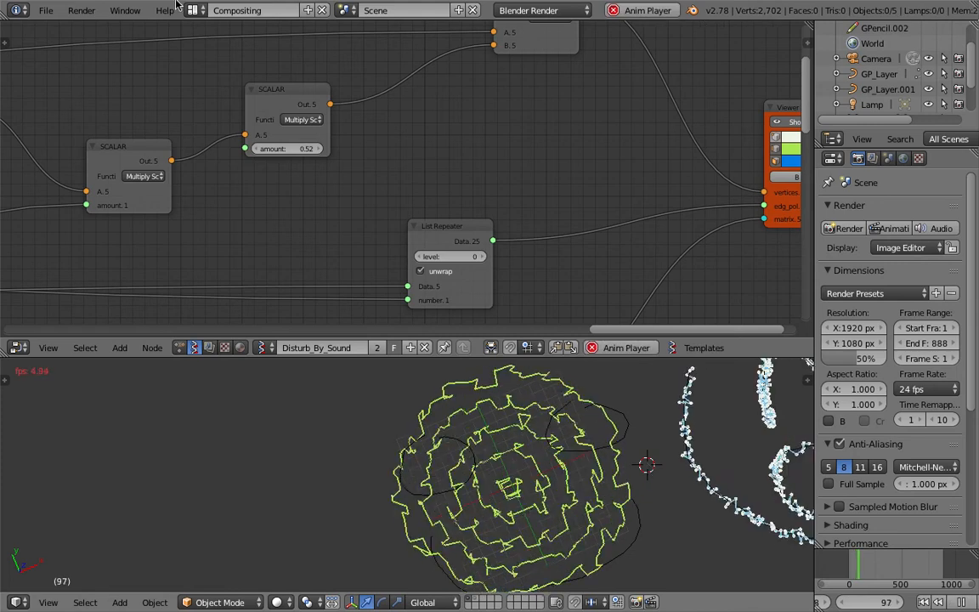
pyautogui.click(198, 12)
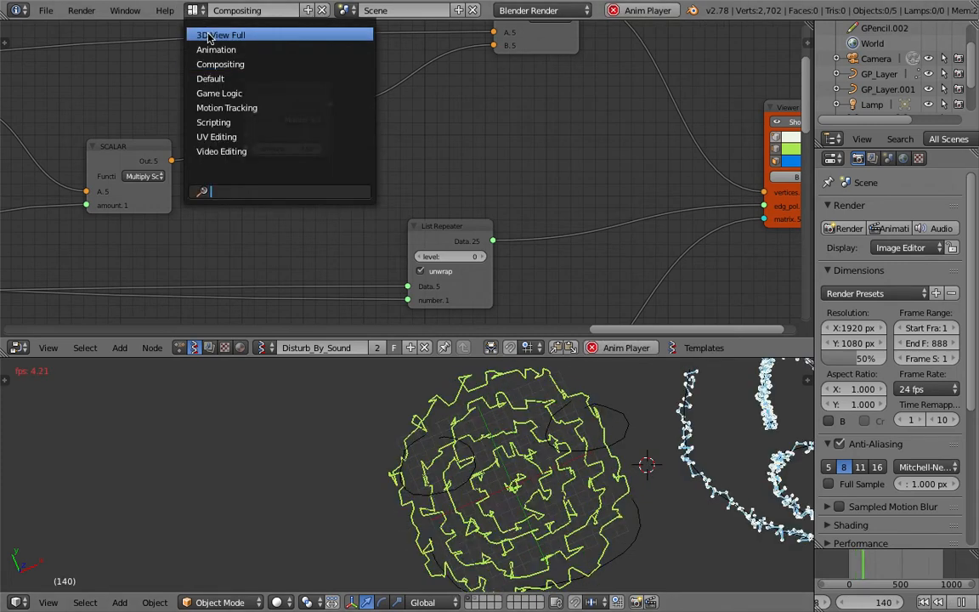
pyautogui.click(204, 35)
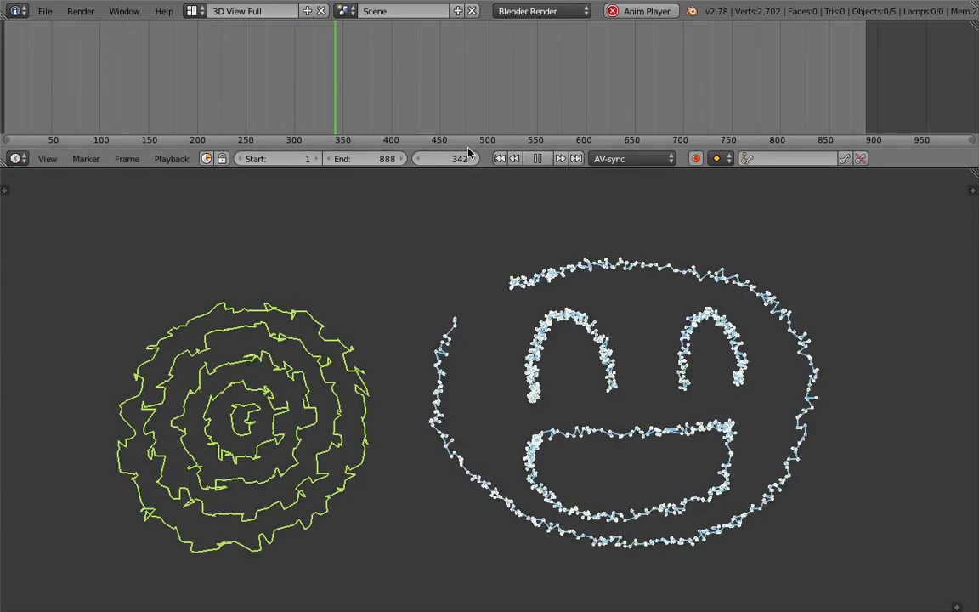
pyautogui.press('XF86AudioRaiseVolume')
pyautogui.press('XF86AudioRaiseVolume')
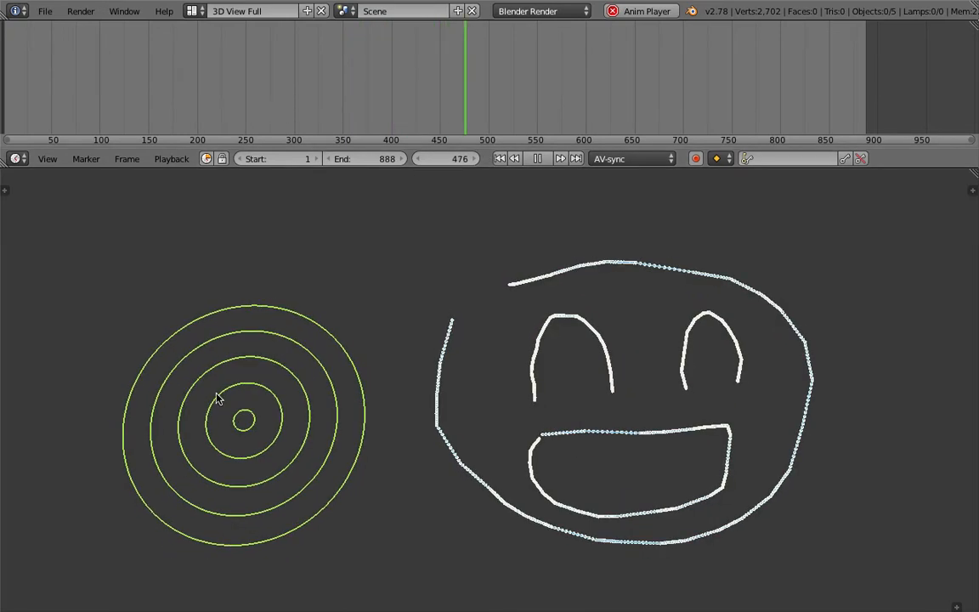
pyautogui.moveTo(367, 90)
pyautogui.mouseDown()
pyautogui.moveTo(473, 96)
pyautogui.moveTo(356, 96)
pyautogui.moveTo(356, 118)
pyautogui.mouseUp()
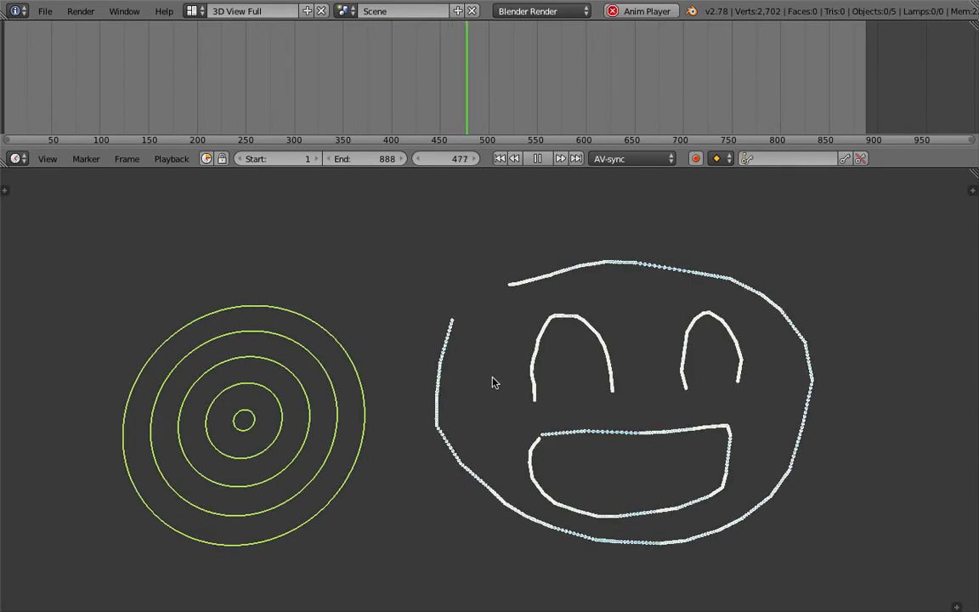
pyautogui.click(648, 88)
pyautogui.click(306, 102)
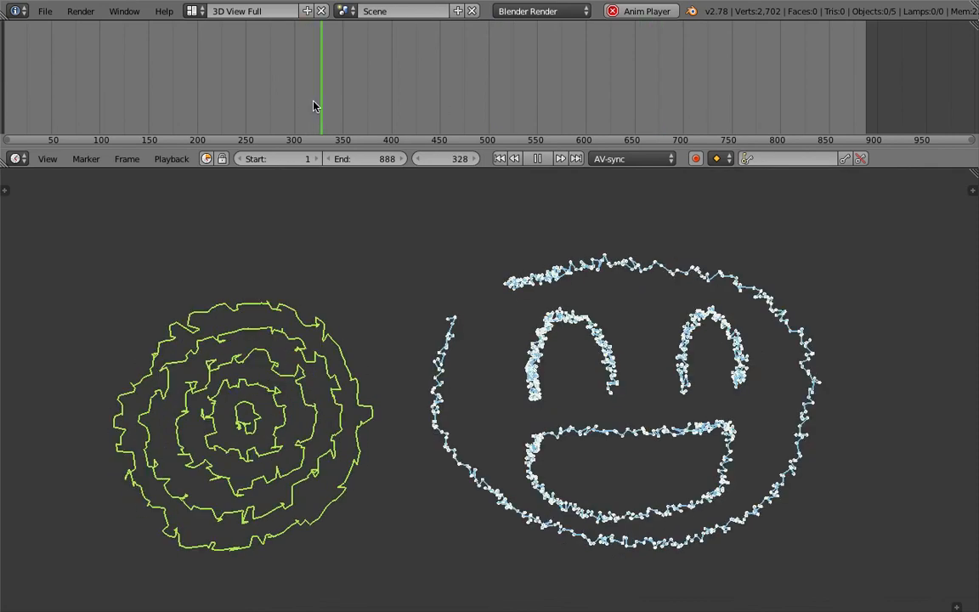
pyautogui.click(398, 112)
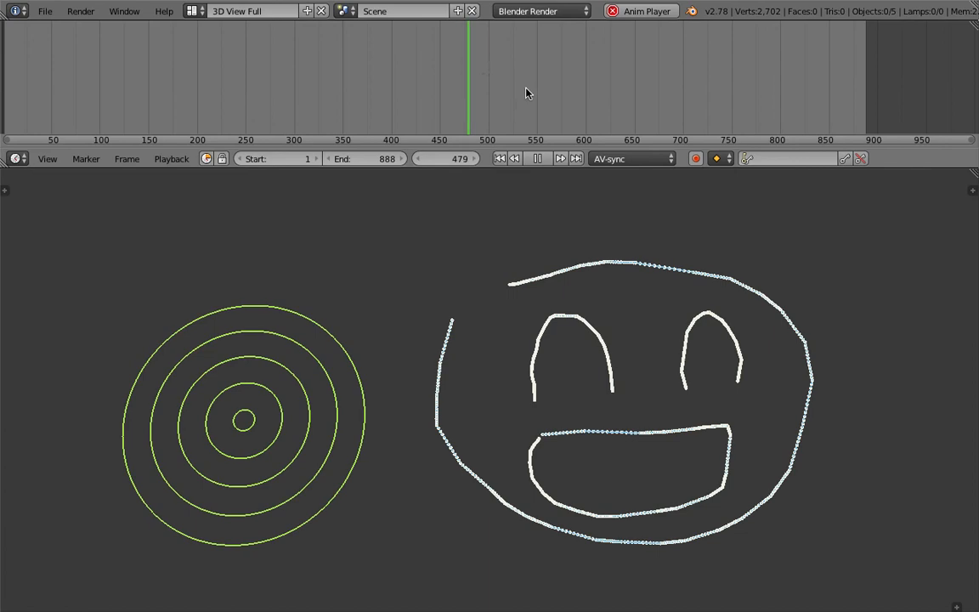
# Return to the Compositing layout and enlarge the 3D view so the circles and the face fit.
pyautogui.click(197, 11)
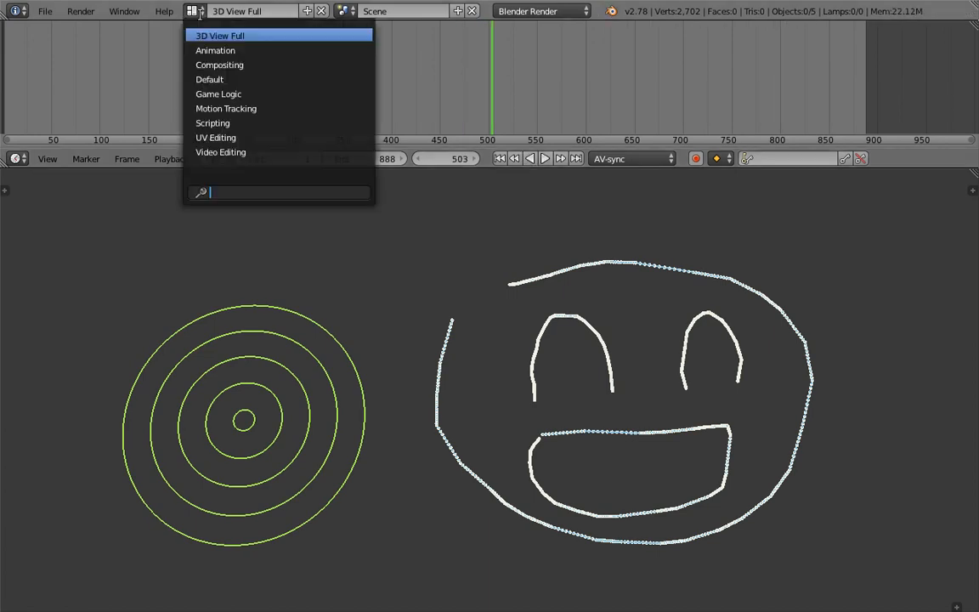
pyautogui.click(219, 65)
pyautogui.scroll(-6, 470, 181)
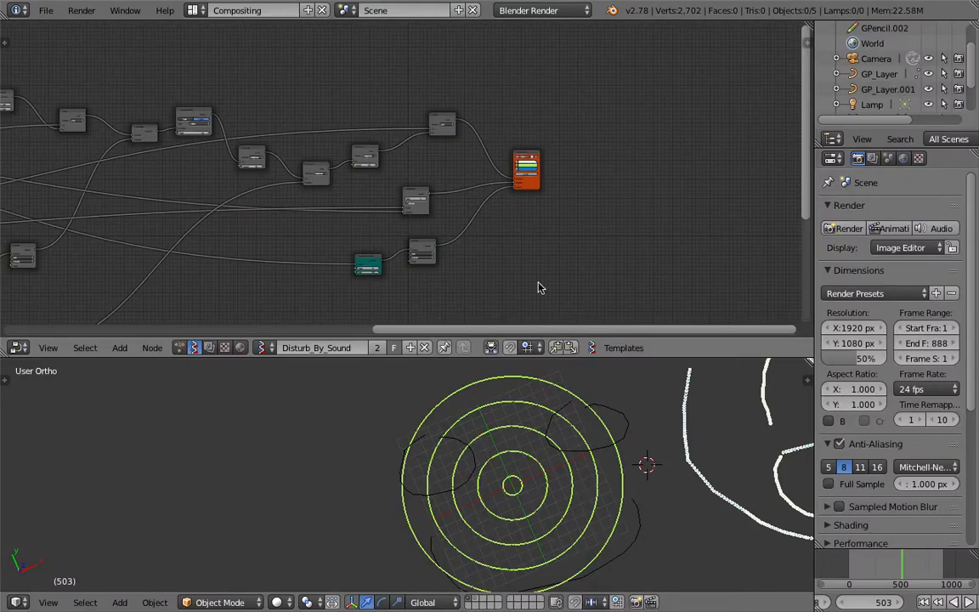
pyautogui.scroll(-3, 396, 430)
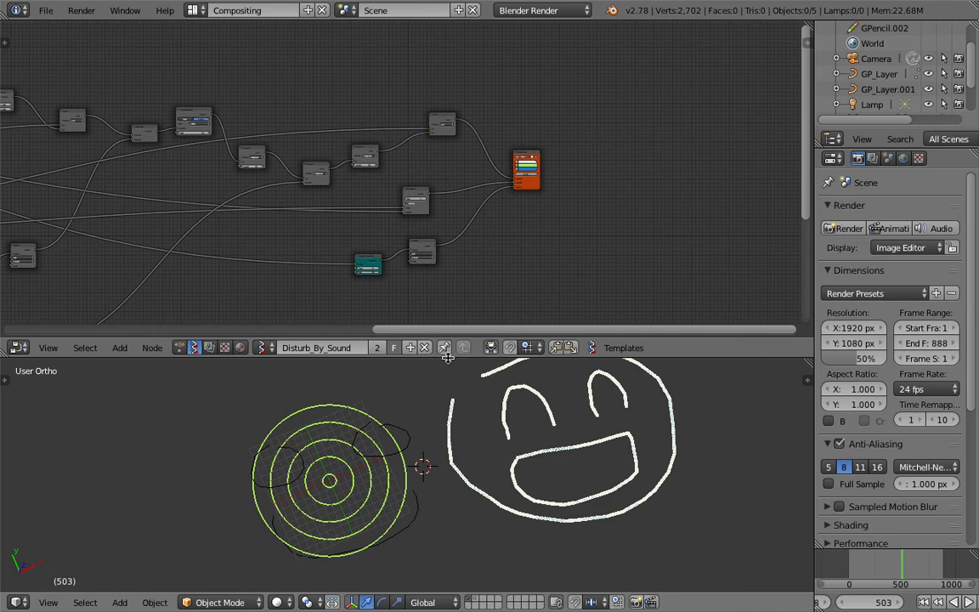
pyautogui.moveTo(459, 321); pyautogui.dragTo(469, 217)
pyautogui.keyDown('shift'); pyautogui.moveTo(388, 382); pyautogui.dragTo(429, 429, button='middle'); pyautogui.keyUp('shift')
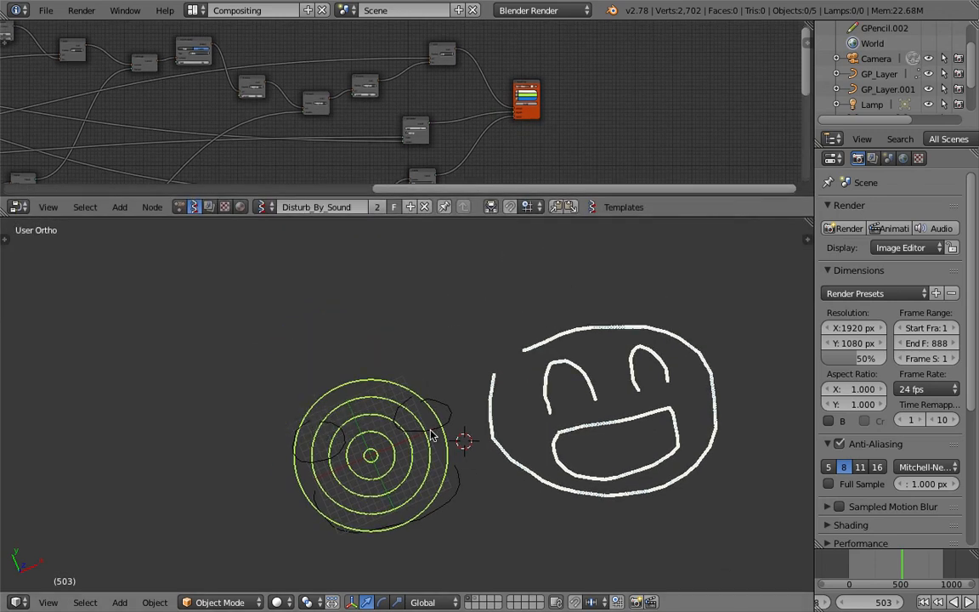
pyautogui.keyDown('shift'); pyautogui.moveTo(354, 377); pyautogui.dragTo(323, 391, button='middle'); pyautogui.keyUp('shift')
pyautogui.keyDown('shift'); pyautogui.scroll(3, 344, 413); pyautogui.keyUp('shift')
pyautogui.scroll(1, 312, 366)
pyautogui.scroll(1, 311, 366)
pyautogui.keyDown('shift'); pyautogui.moveTo(305, 401); pyautogui.dragTo(327, 483, button='middle'); pyautogui.keyUp('shift')
# Connect the Vertices and Edges outputs of the Objects in mk3 node to the two reroutes in place of the Circle node.
pyautogui.moveTo(173, 149); pyautogui.dragTo(664, 150, button='middle')
pyautogui.moveTo(463, 215); pyautogui.dragTo(465, 279)
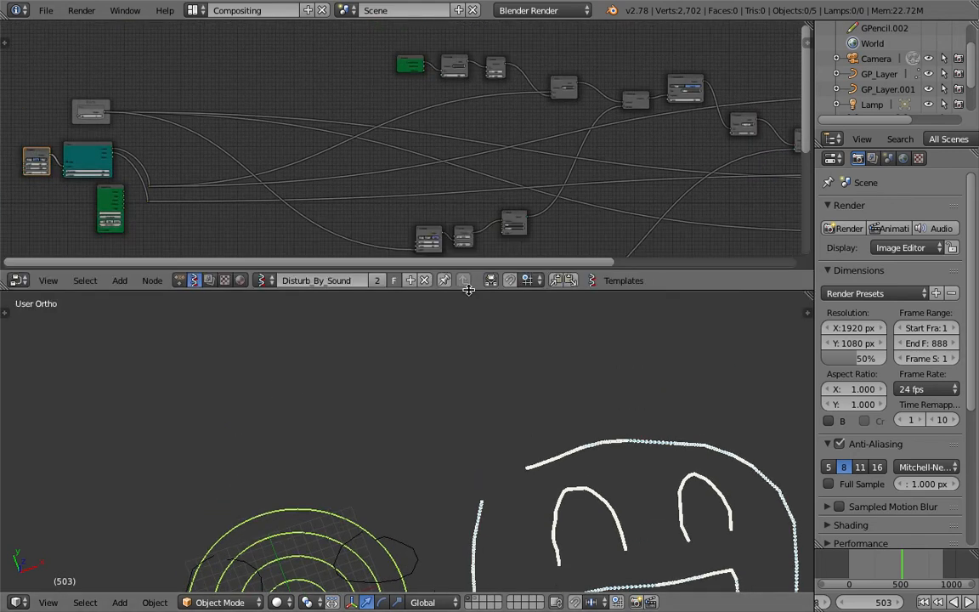
pyautogui.moveTo(102, 189); pyautogui.dragTo(502, 190, button='middle')
pyautogui.scroll(12, 368, 172)
pyautogui.moveTo(395, 180); pyautogui.dragTo(320, 88, button='middle')
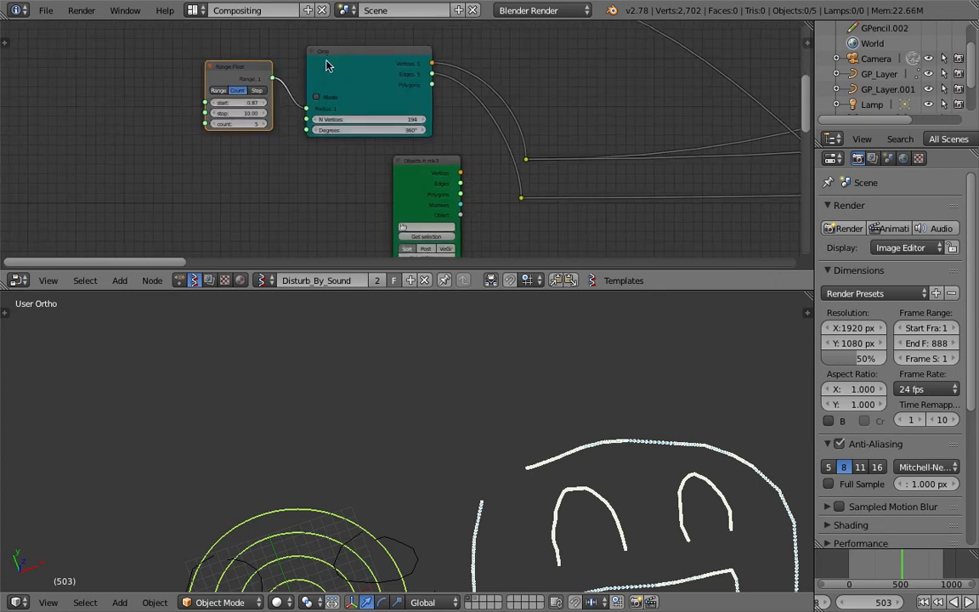
pyautogui.click(354, 62)
pyautogui.click(422, 162)
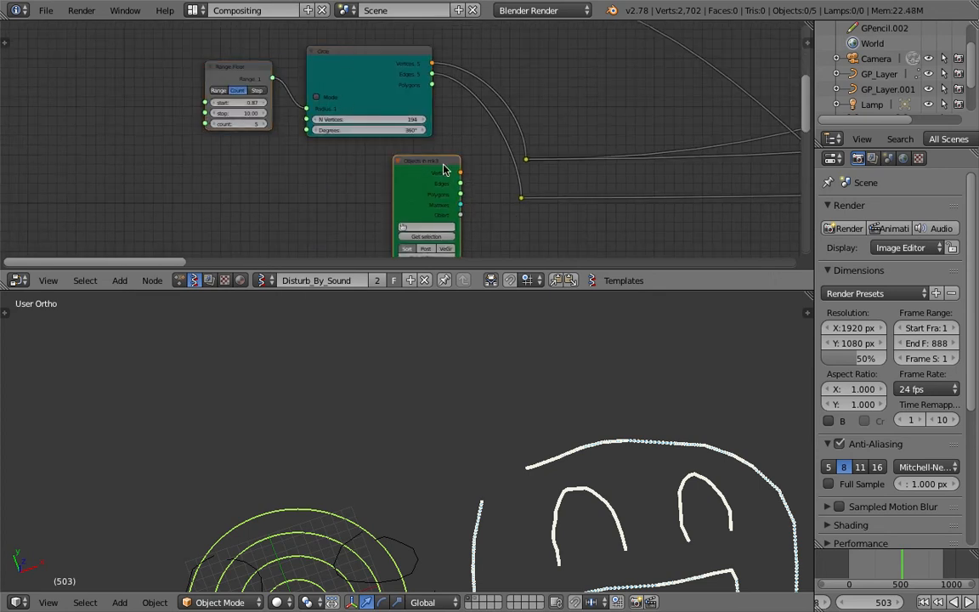
pyautogui.moveTo(442, 163); pyautogui.dragTo(433, 161)
pyautogui.moveTo(464, 167); pyautogui.dragTo(370, 119, button='middle')
pyautogui.scroll(3, 380, 125)
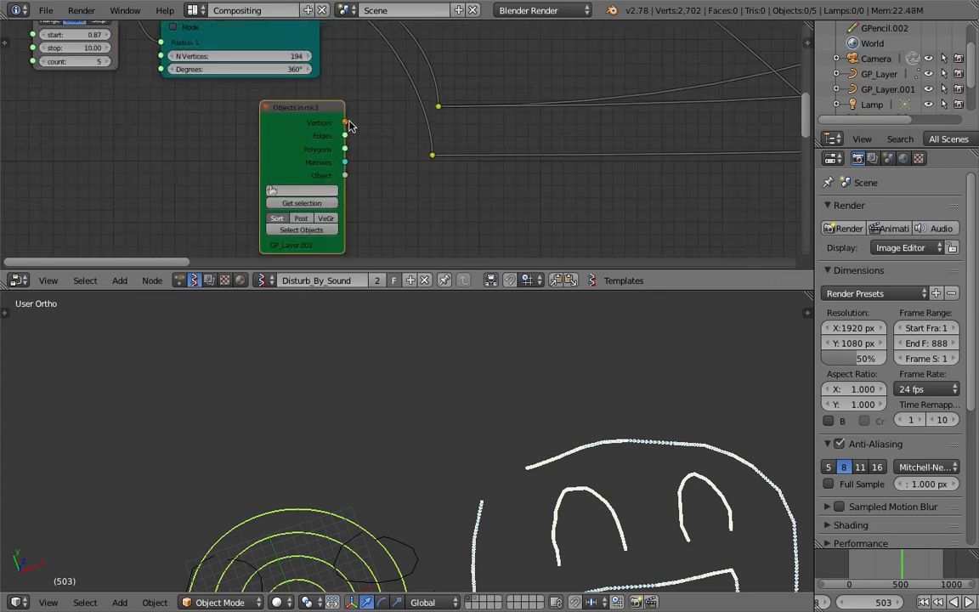
pyautogui.moveTo(345, 122); pyautogui.dragTo(372, 124)
pyautogui.moveTo(438, 110); pyautogui.dragTo(437, 107)
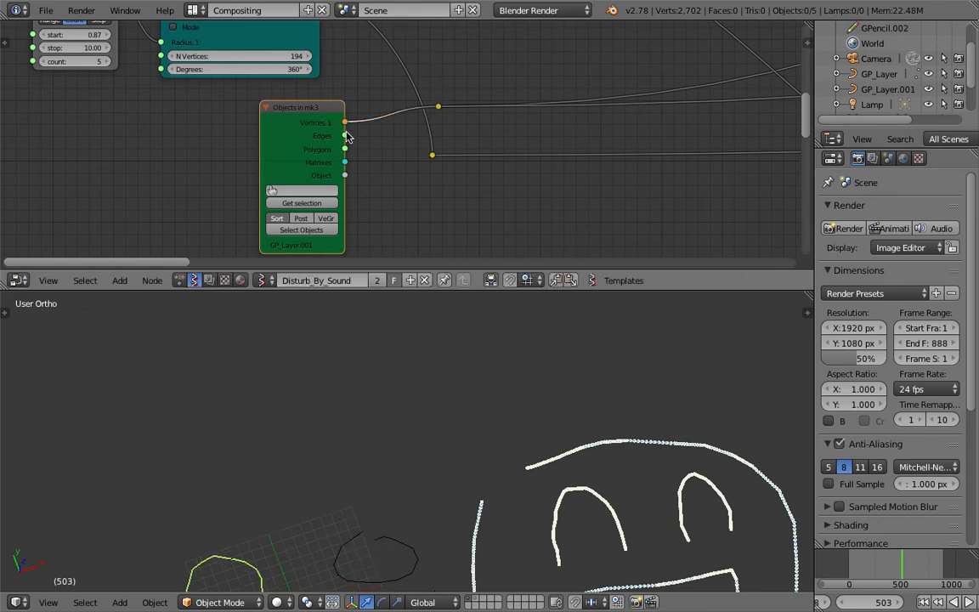
pyautogui.moveTo(345, 135); pyautogui.dragTo(432, 155)
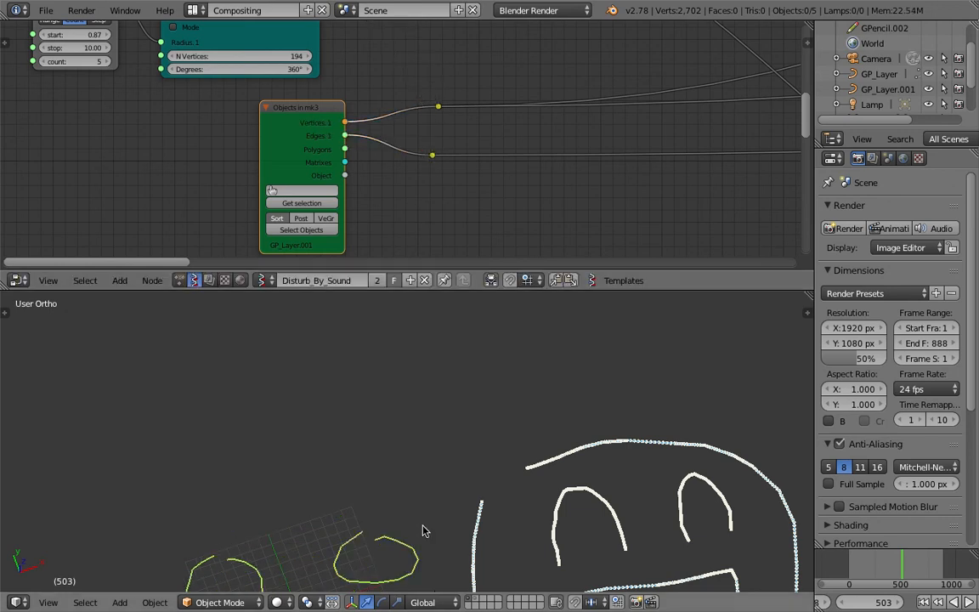
# Go to frame 444 and examine the disturbed GP_Layer.001 curves up close.
pyautogui.moveTo(890, 565); pyautogui.dragTo(895, 568)
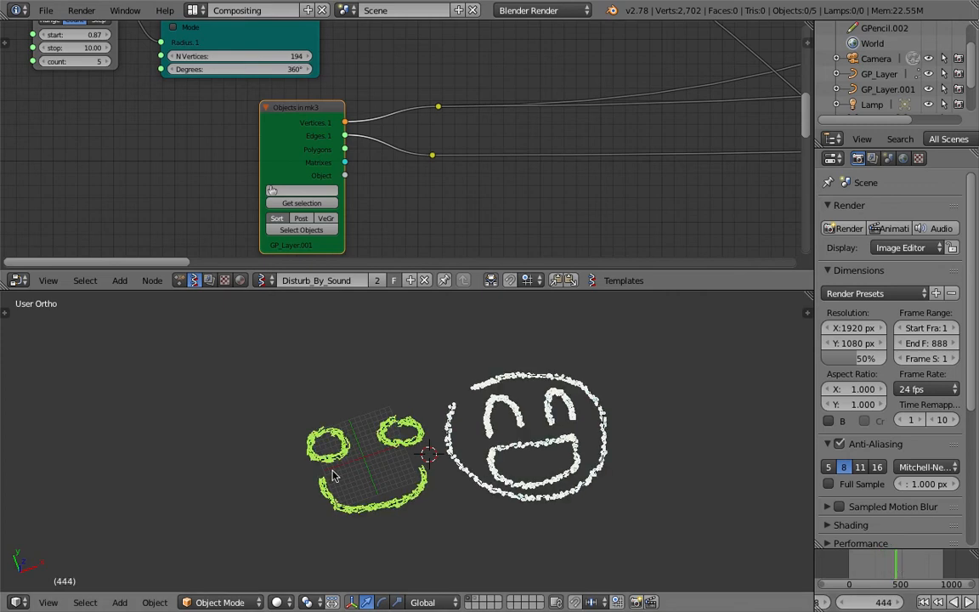
pyautogui.scroll(2, 370, 448)
pyautogui.scroll(1, 418, 420)
pyautogui.scroll(-1, 418, 420)
pyautogui.scroll(2, 383, 459)
pyautogui.scroll(2, 348, 433)
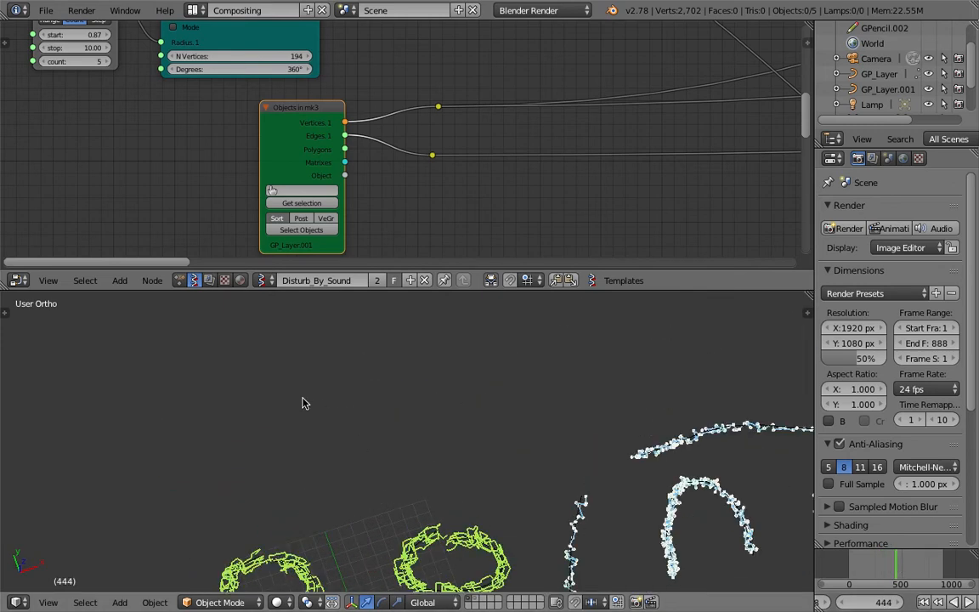
# Draw a "b" and an "S" with the grease pencil above the green curves, and convert the strokes to a Bezier Curve.
pyautogui.moveTo(333, 415); pyautogui.dragTo(263, 384, button='middle')
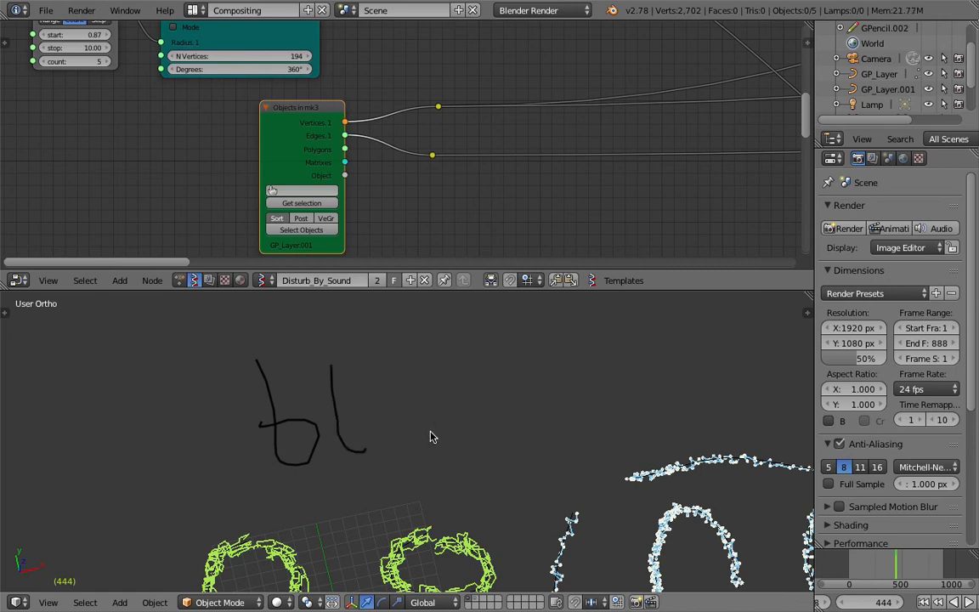
pyautogui.hotkey('ctrl', 'z')
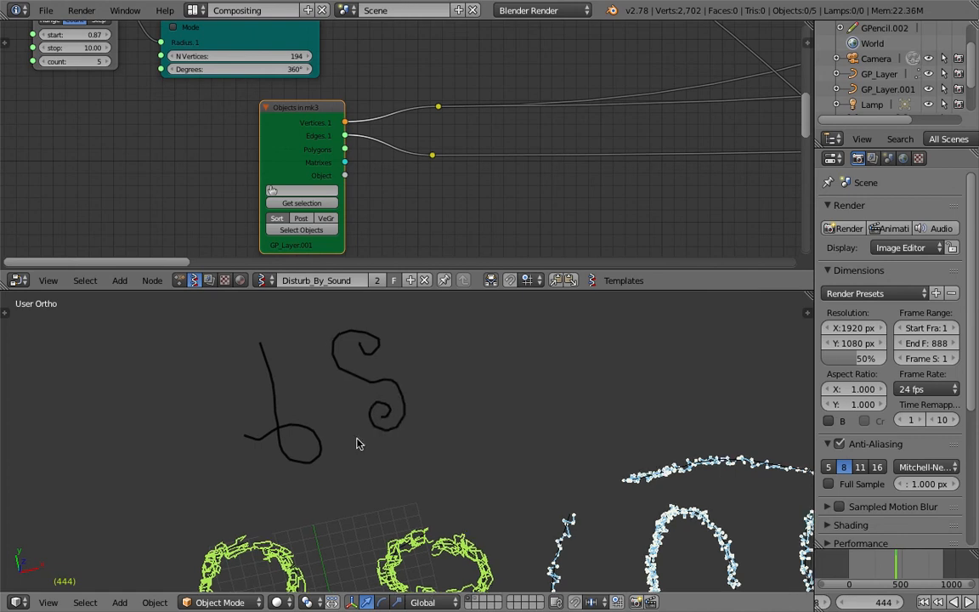
pyautogui.press('space')
pyautogui.write('conver')
pyautogui.click(684, 416)
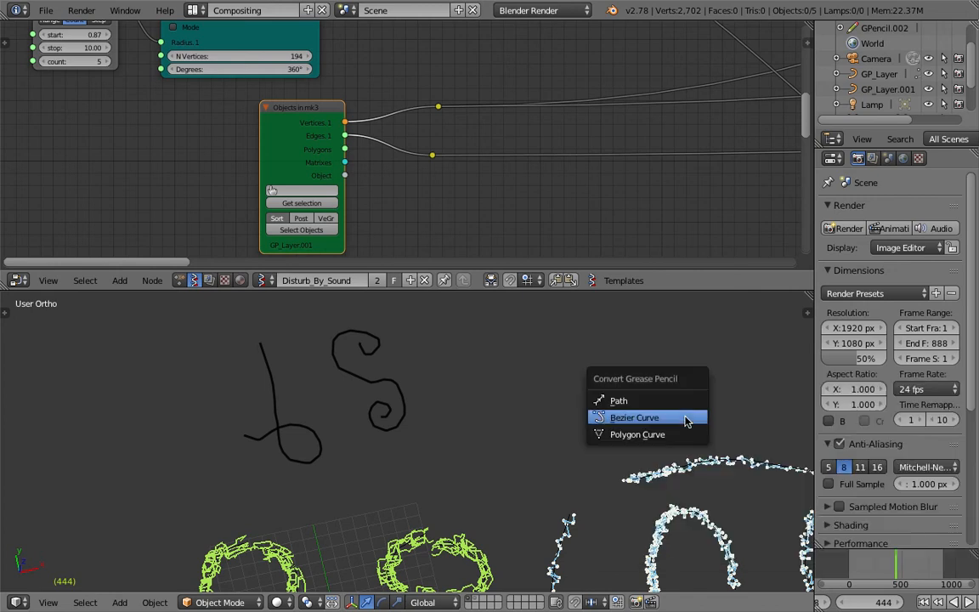
pyautogui.click(670, 418)
pyautogui.press('Home')
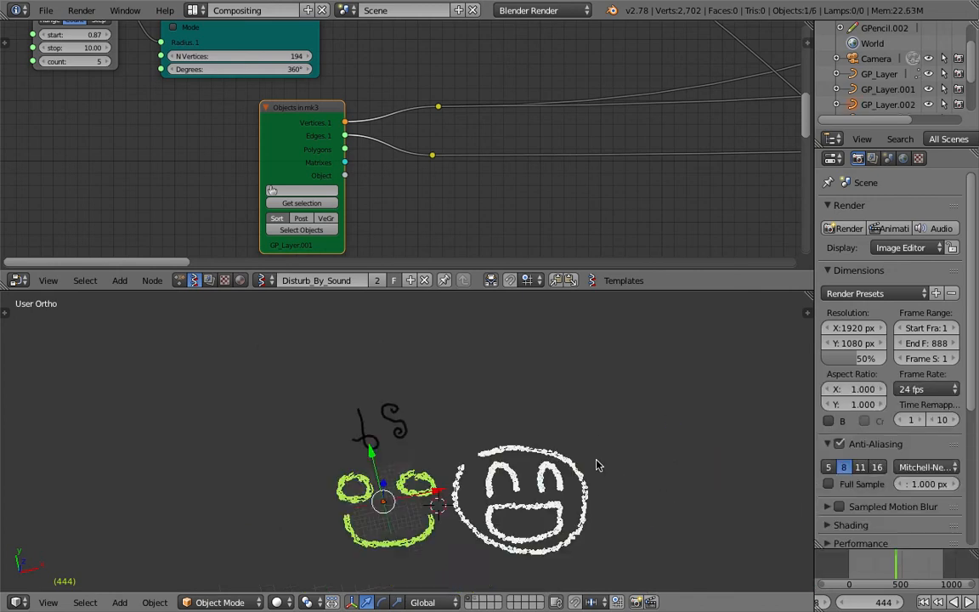
# Remove the Color entry from GP_Palette in the 3D view's Grease Pencil Colors.
pyautogui.scroll(4, 597, 461)
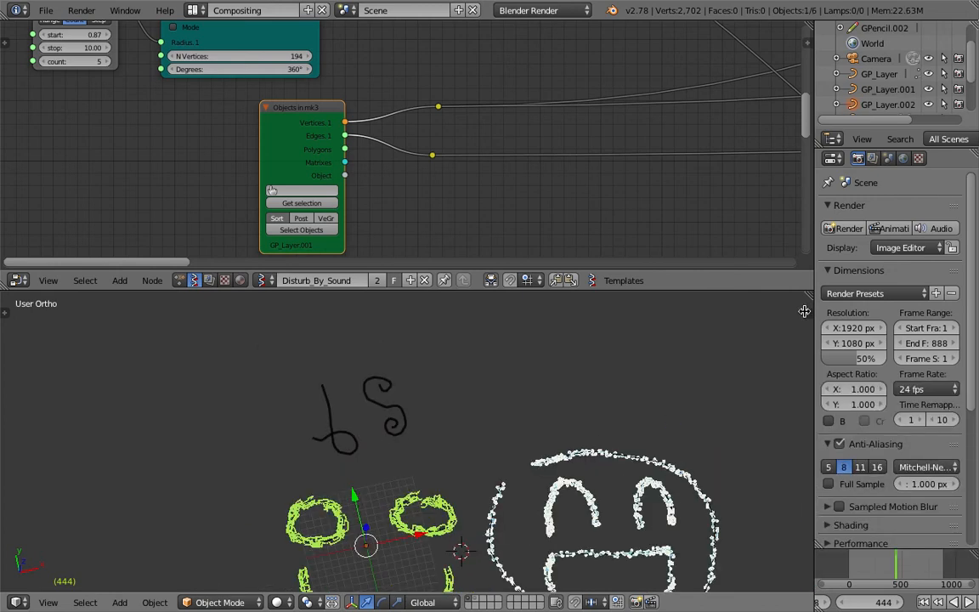
pyautogui.click(804, 311)
pyautogui.scroll(3, 769, 387)
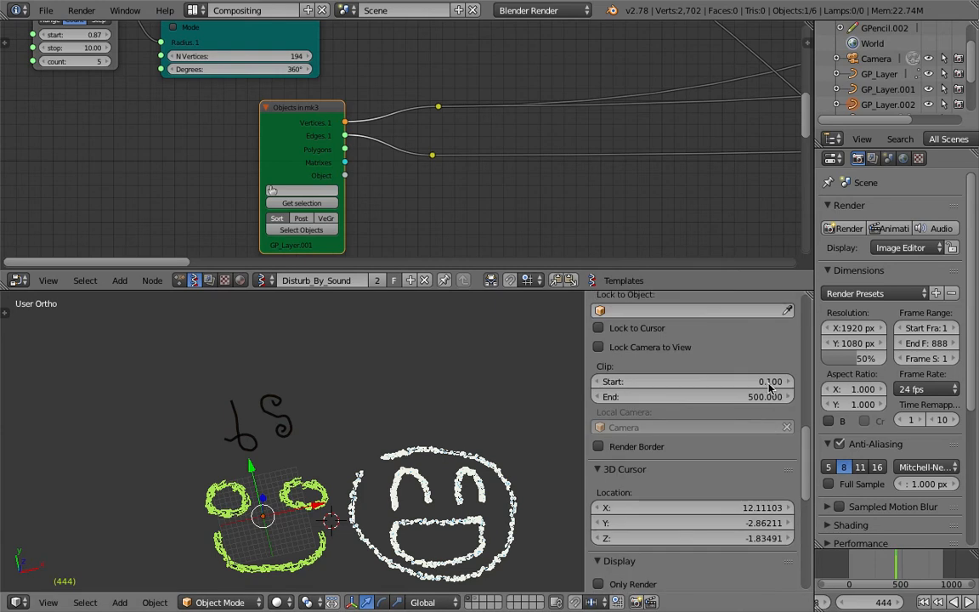
pyautogui.scroll(6, 769, 387)
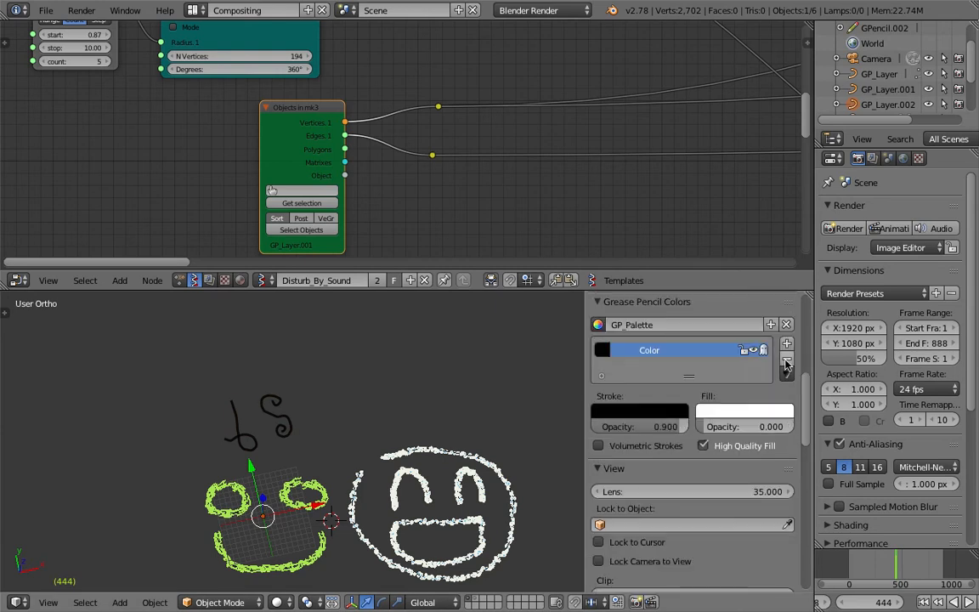
pyautogui.click(786, 362)
pyautogui.scroll(2, 276, 434)
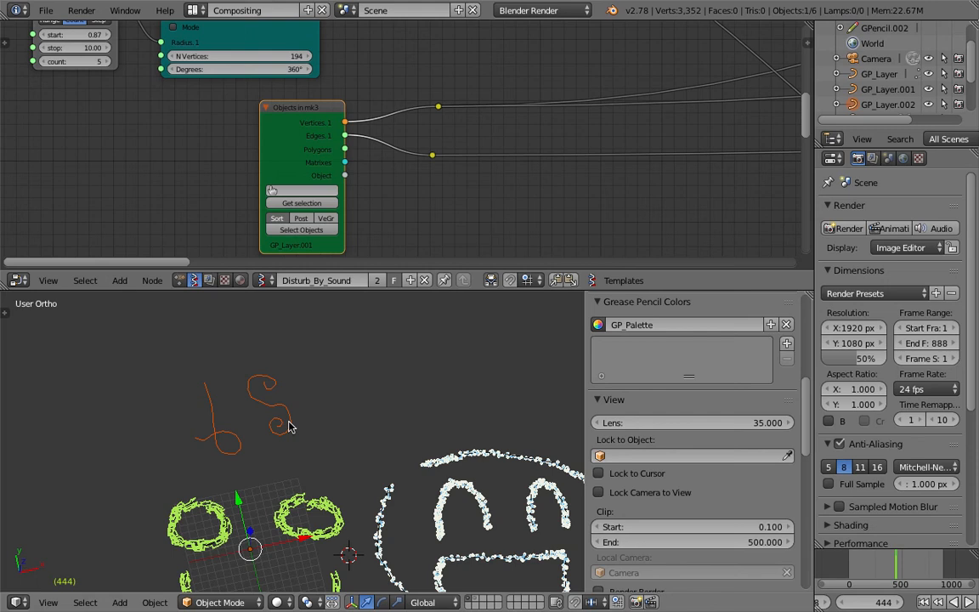
# Set the origin of the new letter curve to the centre of its own geometry.
pyautogui.press('space')
pyautogui.write('set ori')
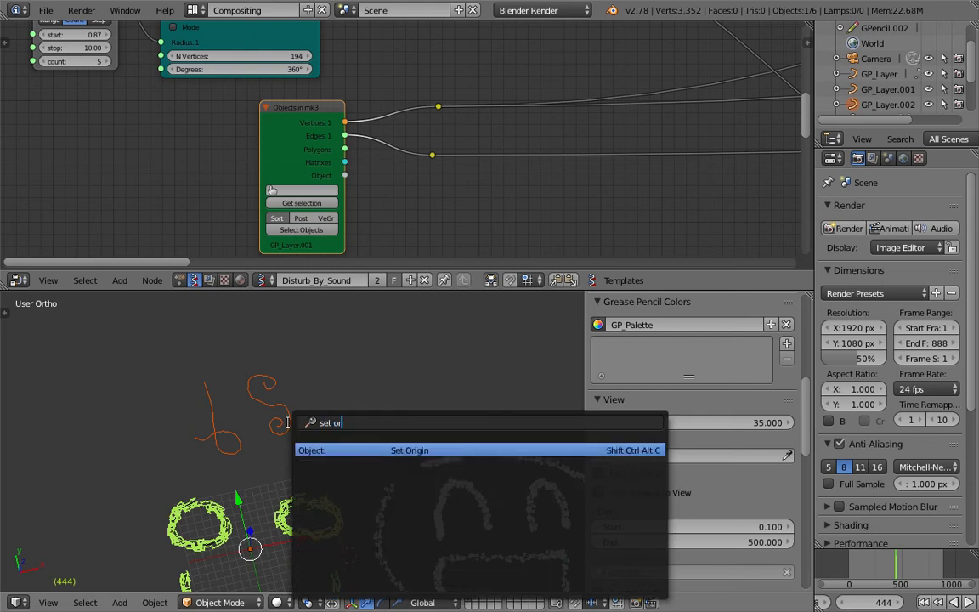
pyautogui.press('Return')
pyautogui.click(289, 423)
pyautogui.press('g')
pyautogui.rightClick(278, 413)
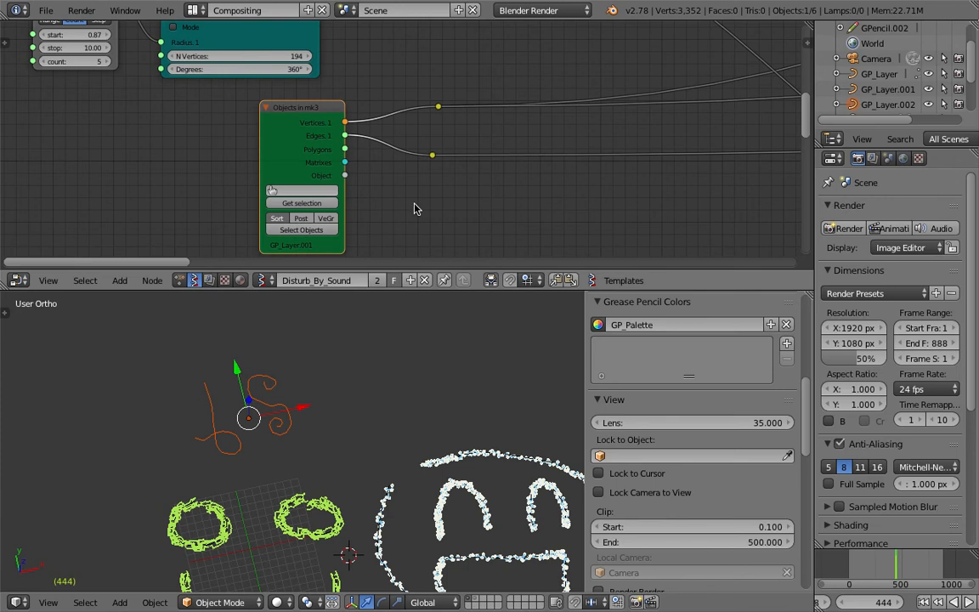
# Load the selected letter curve, GP_Layer.002, into the Objects in mk3 node.
pyautogui.scroll(-1, 415, 207)
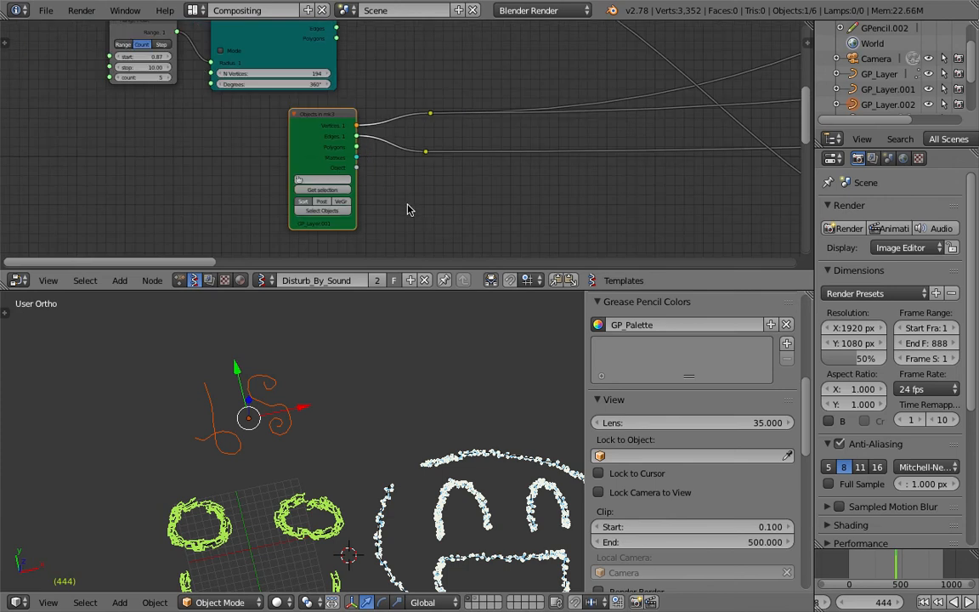
pyautogui.click(332, 192)
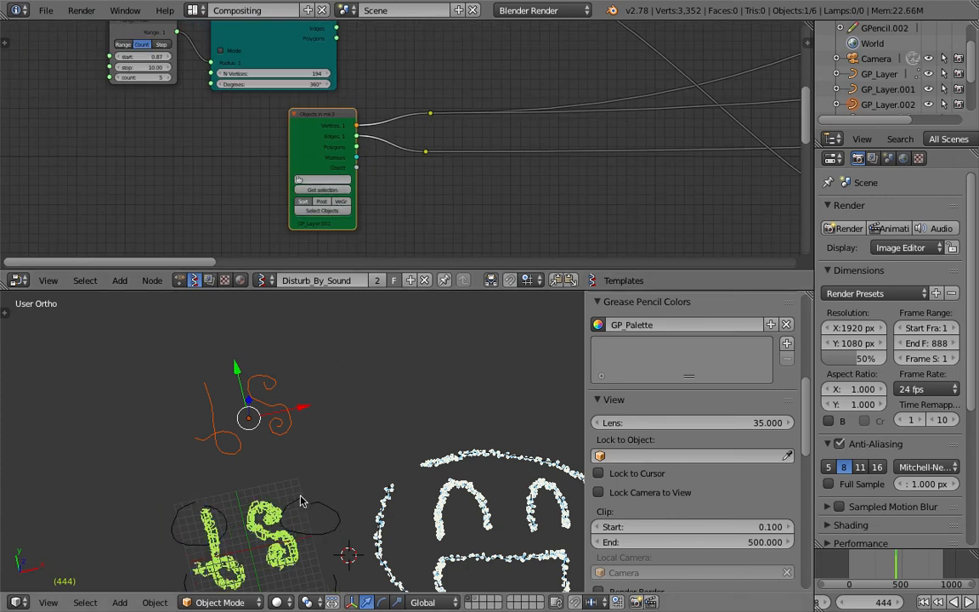
pyautogui.scroll(3, 352, 452)
pyautogui.scroll(3, 344, 466)
pyautogui.scroll(-5, 399, 487)
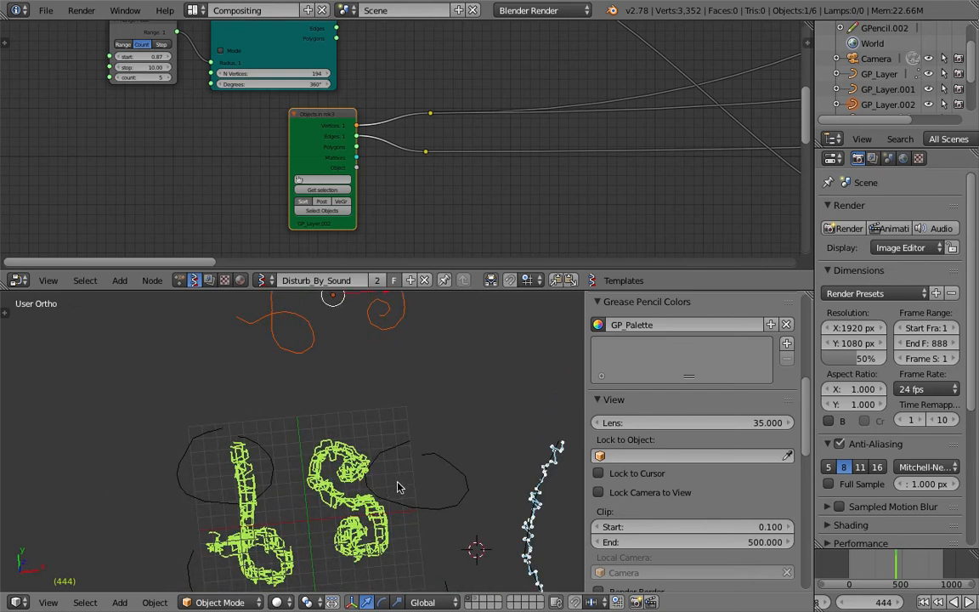
pyautogui.moveTo(397, 486); pyautogui.dragTo(415, 486, button='middle')
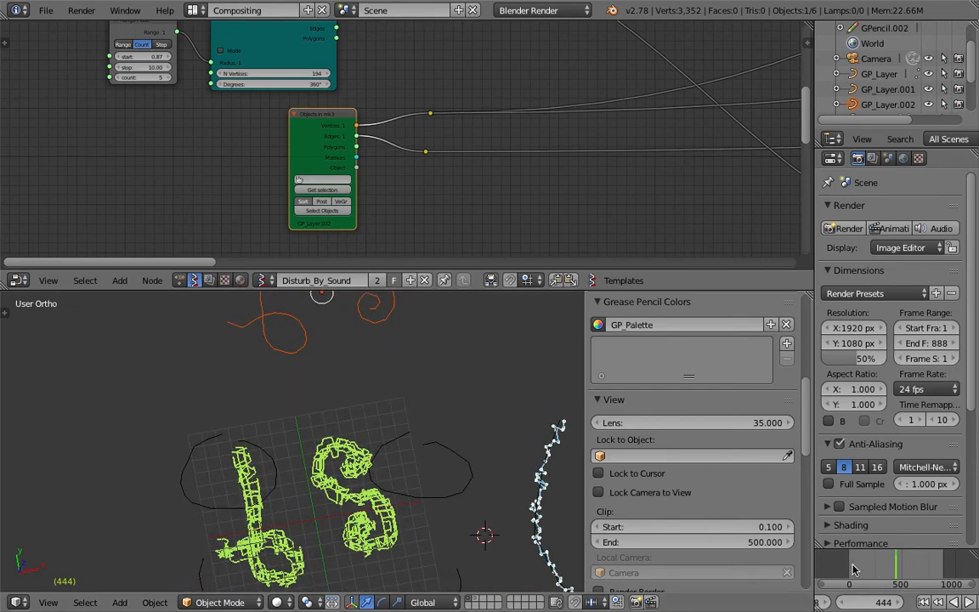
# Play the animation from near the start of the timeline to check the disturbed letters, and end the playback.
pyautogui.click(854, 569)
pyautogui.click(969, 603)
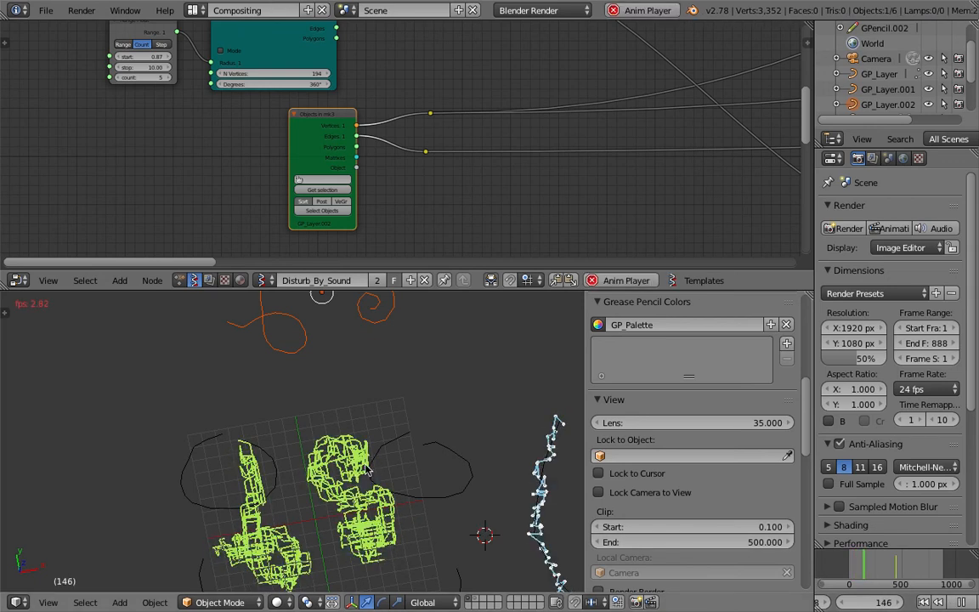
pyautogui.press('Escape')
# Set the framed integer node at the start of the Disturb_By_Sound tree to 1.
pyautogui.moveTo(253, 140); pyautogui.dragTo(289, 160, button='middle')
pyautogui.scroll(1, 289, 160)
pyautogui.click(279, 169)
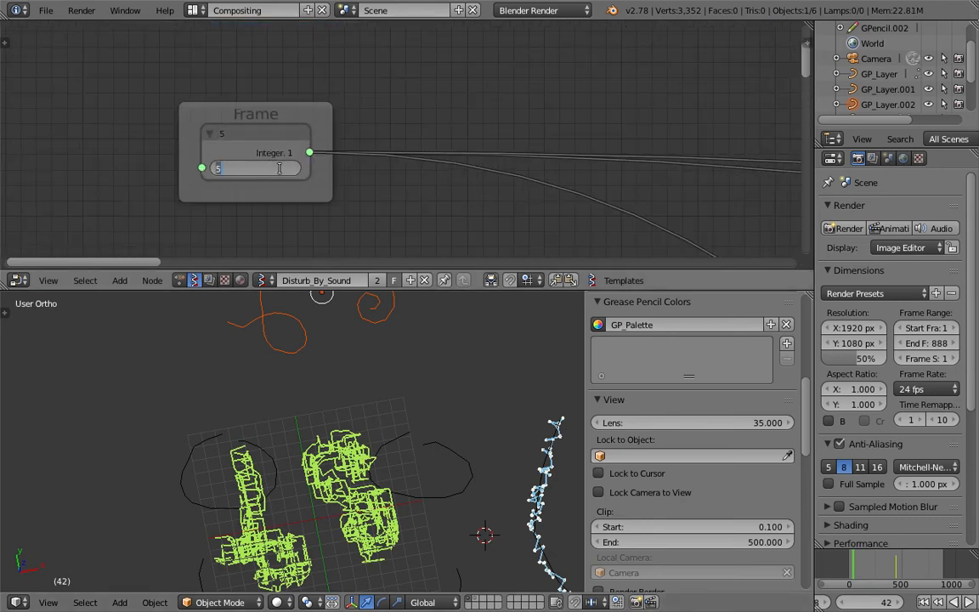
pyautogui.write('1')
pyautogui.press('Return')
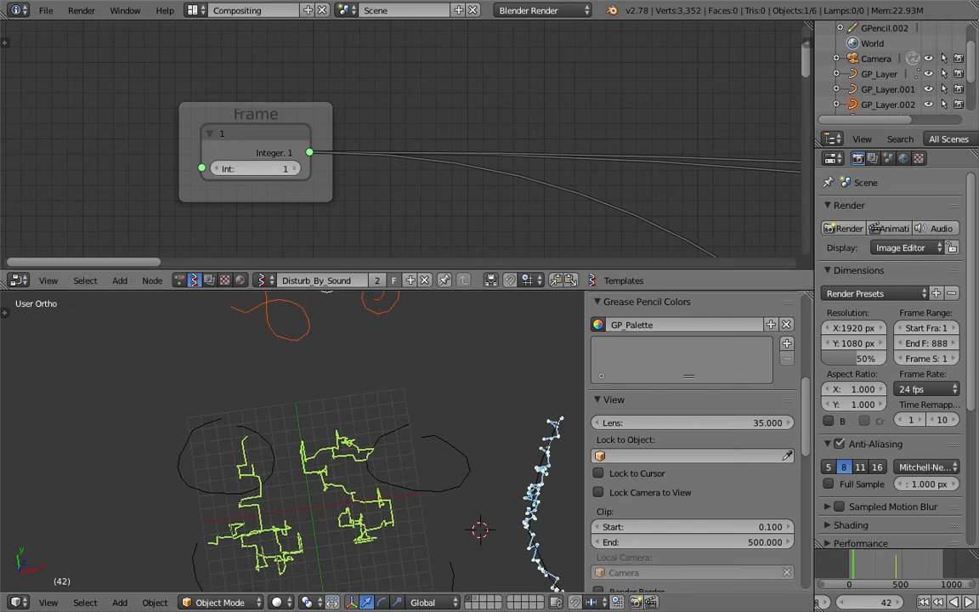
# Raise the framed integer node's value to 6 to multiply the disturbed copies of the letters.
pyautogui.click(295, 169)
pyautogui.click(295, 169)
pyautogui.click(295, 170)
pyautogui.click(295, 169)
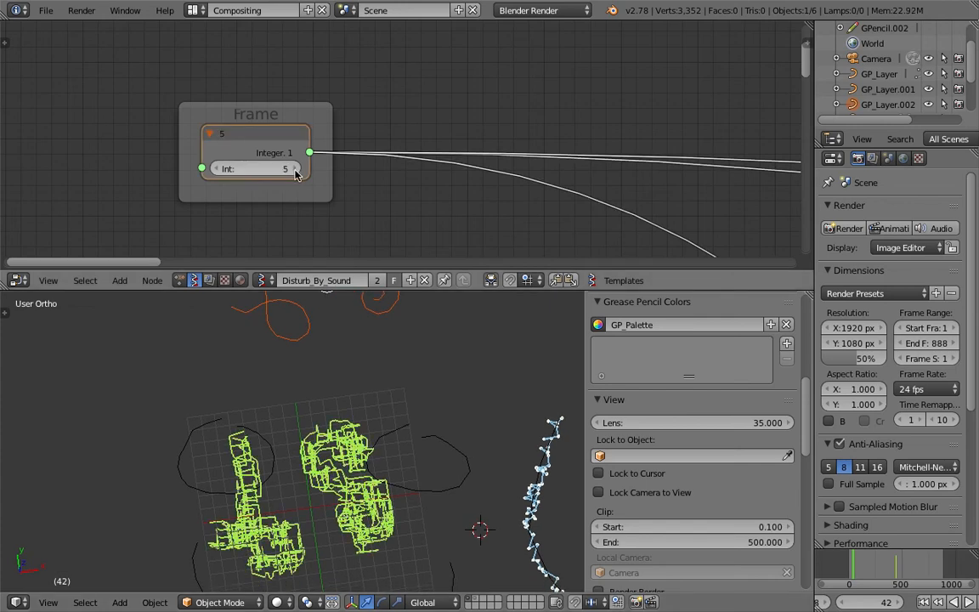
pyautogui.click(295, 169)
pyautogui.keyDown('shift'); pyautogui.moveTo(367, 528); pyautogui.dragTo(363, 486, button='middle'); pyautogui.keyUp('shift')
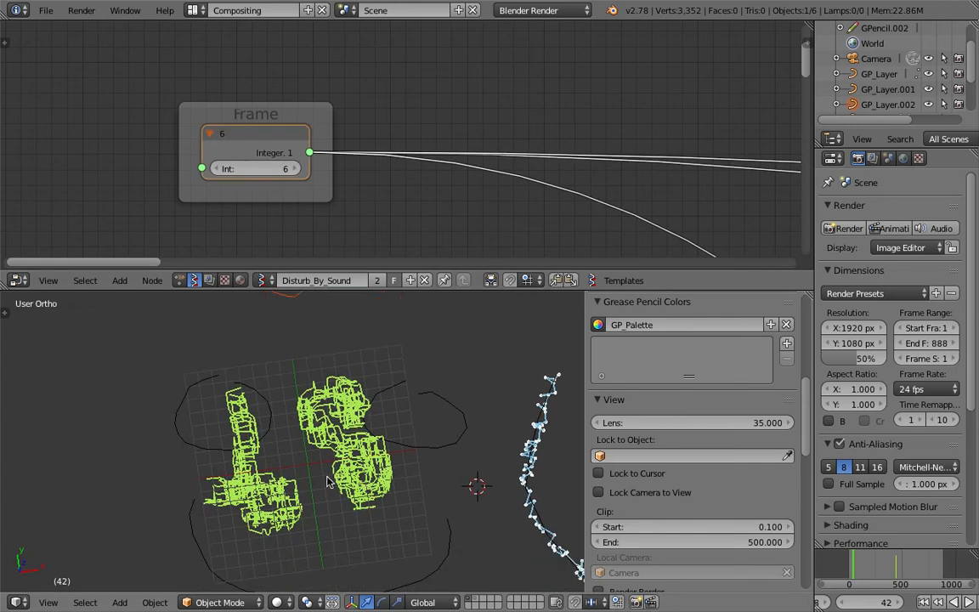
# Change the noise type of the Vector Noise MK2 node to Stdperlin.
pyautogui.scroll(2, 327, 482)
pyautogui.moveTo(534, 139); pyautogui.dragTo(287, 134, button='middle')
pyautogui.scroll(-2, 478, 204)
pyautogui.scroll(-2, 463, 411)
pyautogui.moveTo(463, 410); pyautogui.dragTo(443, 411, button='middle')
pyautogui.moveTo(542, 170); pyautogui.dragTo(122, 153, button='middle')
pyautogui.moveTo(311, 114); pyautogui.dragTo(468, 151, button='middle')
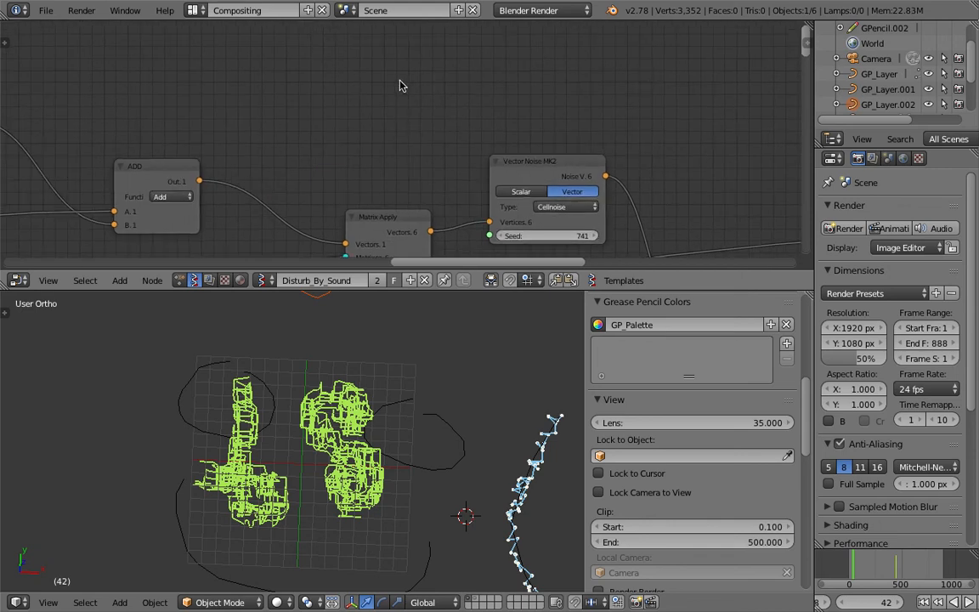
pyautogui.scroll(1, 438, 146)
pyautogui.click(565, 220)
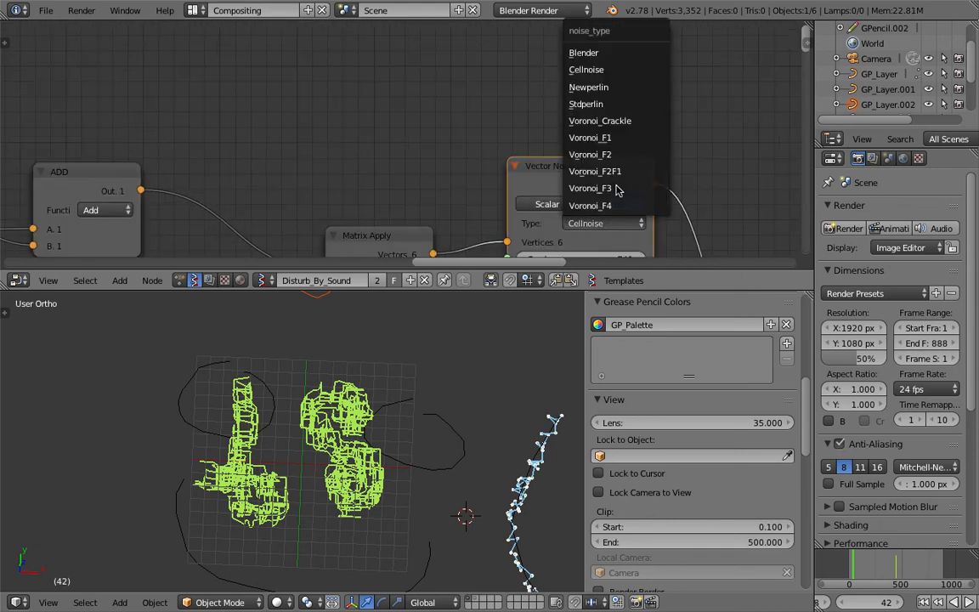
pyautogui.click(612, 103)
# Play the animation to check the letters with the Stdperlin noise, and end the playback.
pyautogui.moveTo(702, 147); pyautogui.dragTo(636, 80, button='middle')
pyautogui.scroll(1, 691, 138)
pyautogui.click(550, 204)
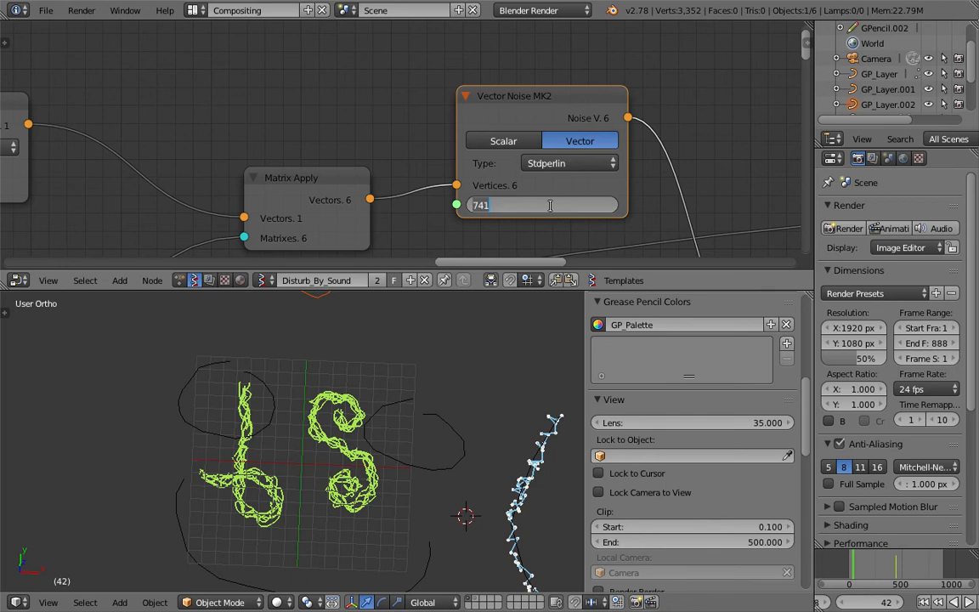
pyautogui.click(565, 165)
pyautogui.click(565, 166)
pyautogui.click(341, 413)
pyautogui.moveTo(341, 413); pyautogui.dragTo(379, 427, button='middle')
pyautogui.hotkey('alt', 'a')
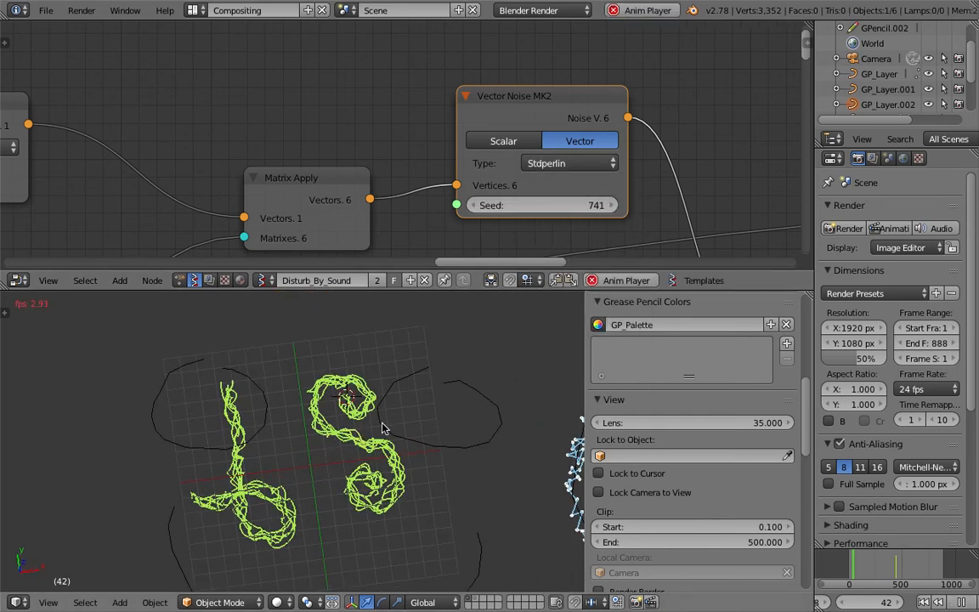
pyautogui.press('Escape')
# Change the noise type of the Vector Noise MK2 node to Blender.
pyautogui.click(582, 162)
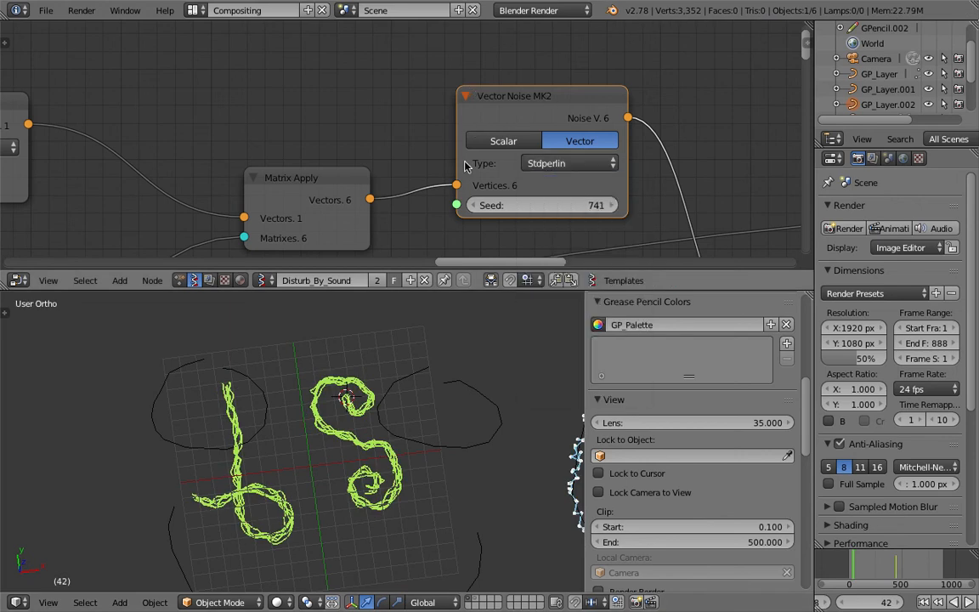
pyautogui.click(561, 163)
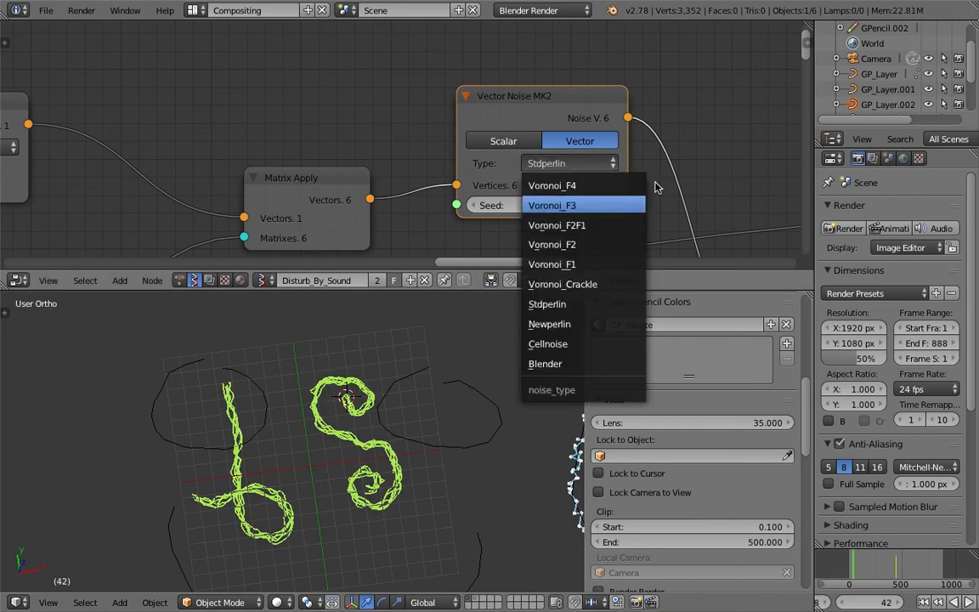
pyautogui.click(572, 367)
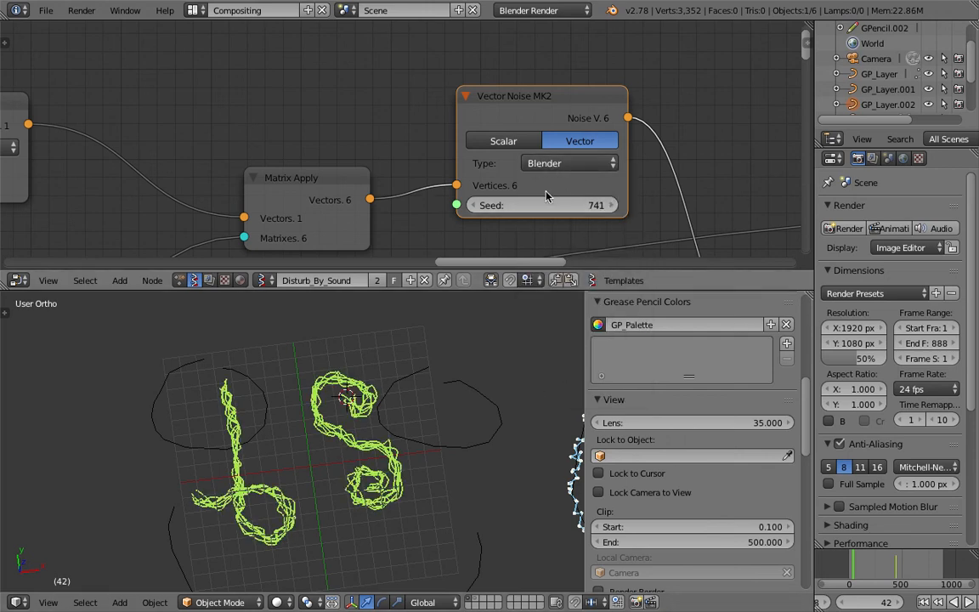
# Play the animation with the Blender noise, view it in the 3D View Full screen layout, and end the playback.
pyautogui.click(463, 362)
pyautogui.hotkey('alt', 'a')
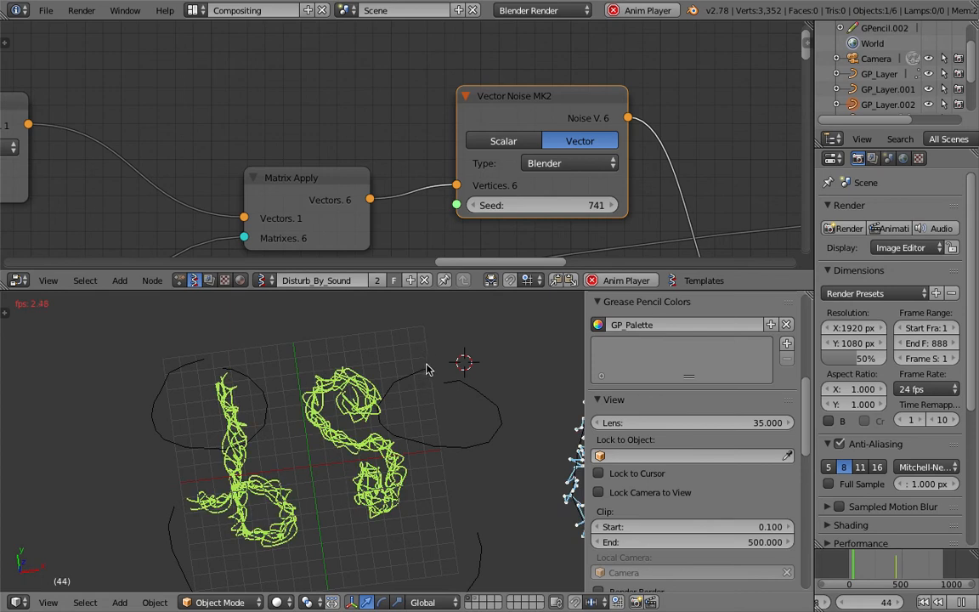
pyautogui.hotkey('ctrl', 'Up')
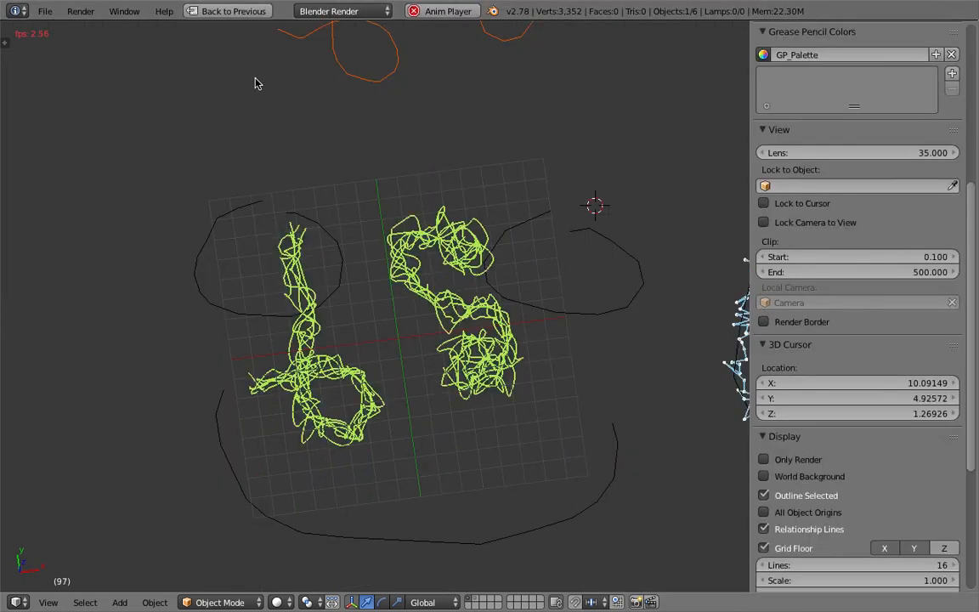
pyautogui.click(191, 14)
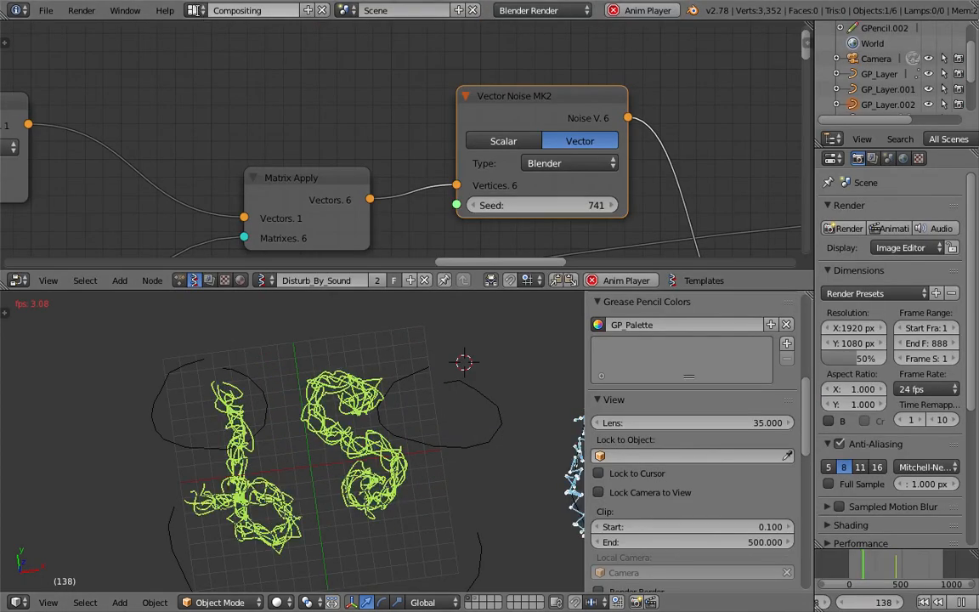
pyautogui.click(193, 10)
pyautogui.click(208, 34)
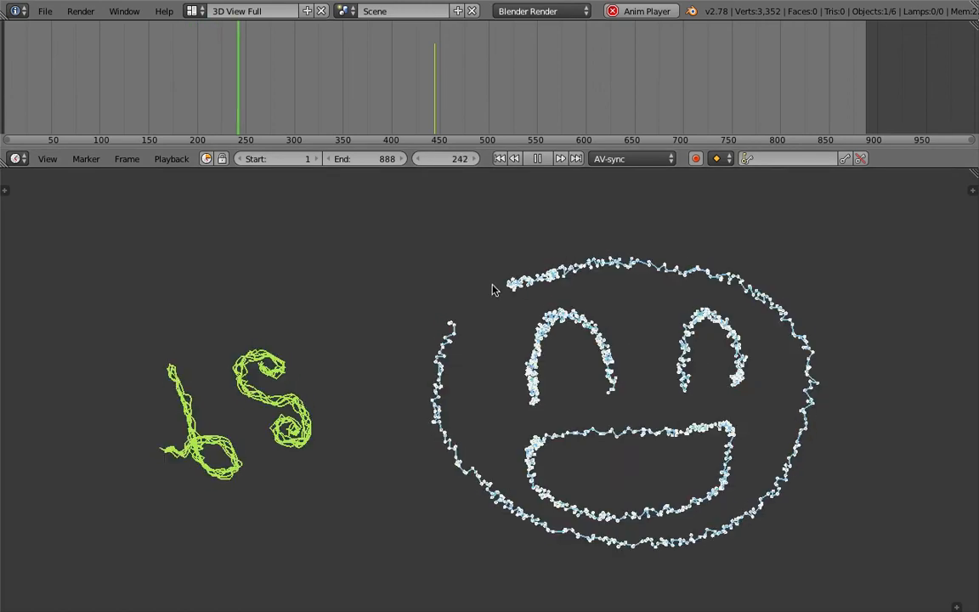
pyautogui.press('Escape')
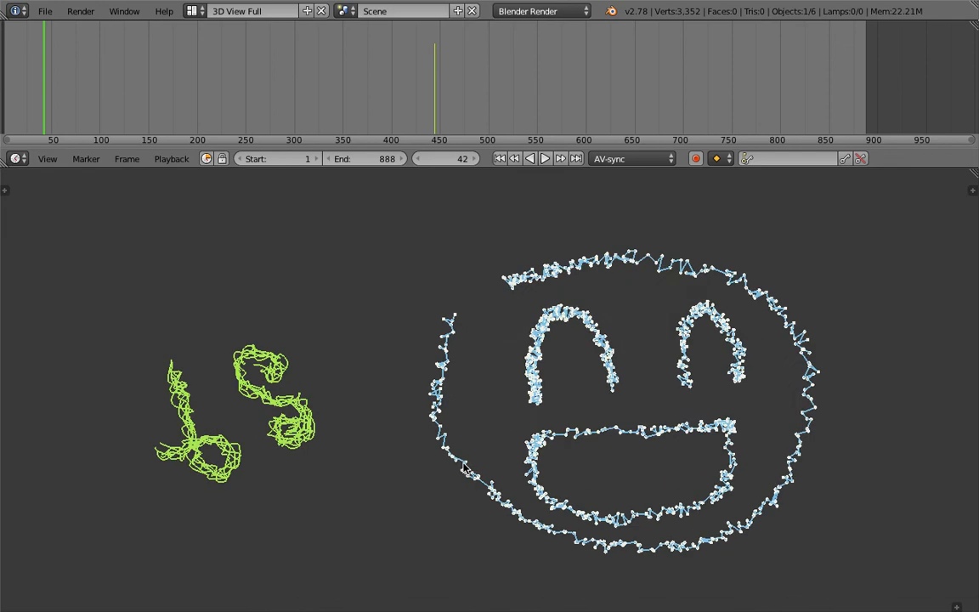
# Examine the disturbed letters up close and together with the smiley face in the full 3D view.
pyautogui.scroll(-2, 373, 478)
pyautogui.press('b')
pyautogui.moveTo(168, 210); pyautogui.dragTo(787, 557)
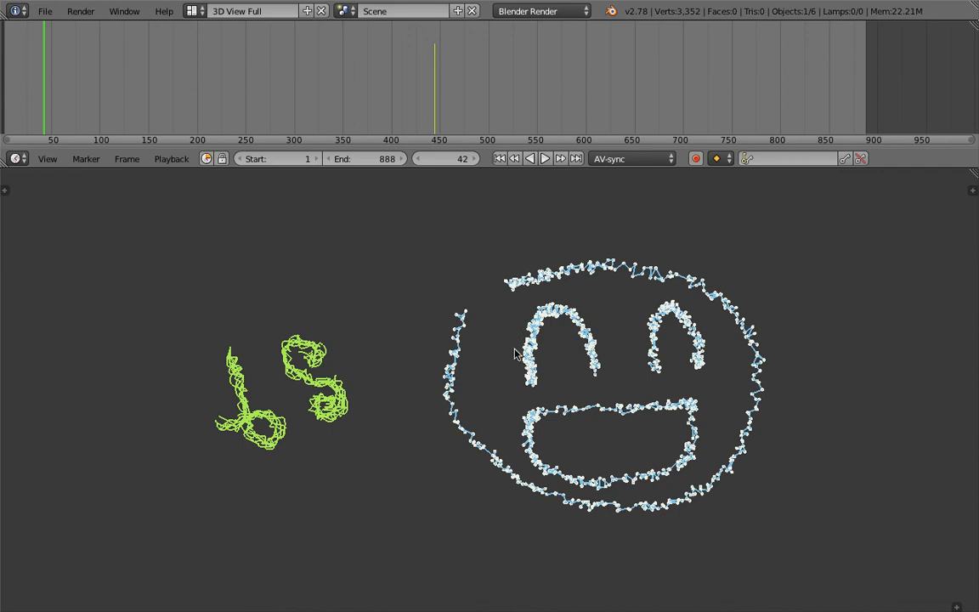
pyautogui.press('KP_Decimal')
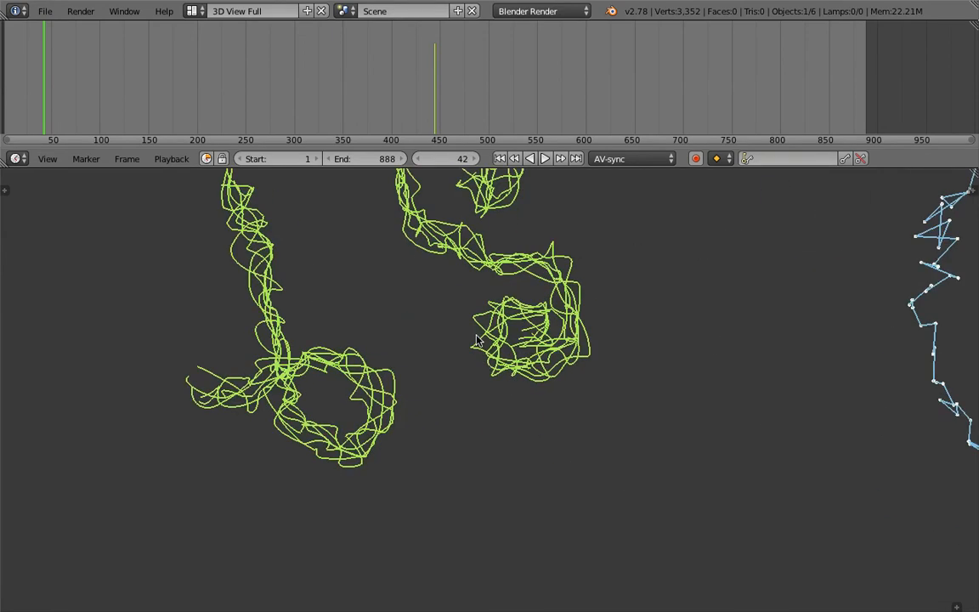
pyautogui.scroll(-4, 464, 274)
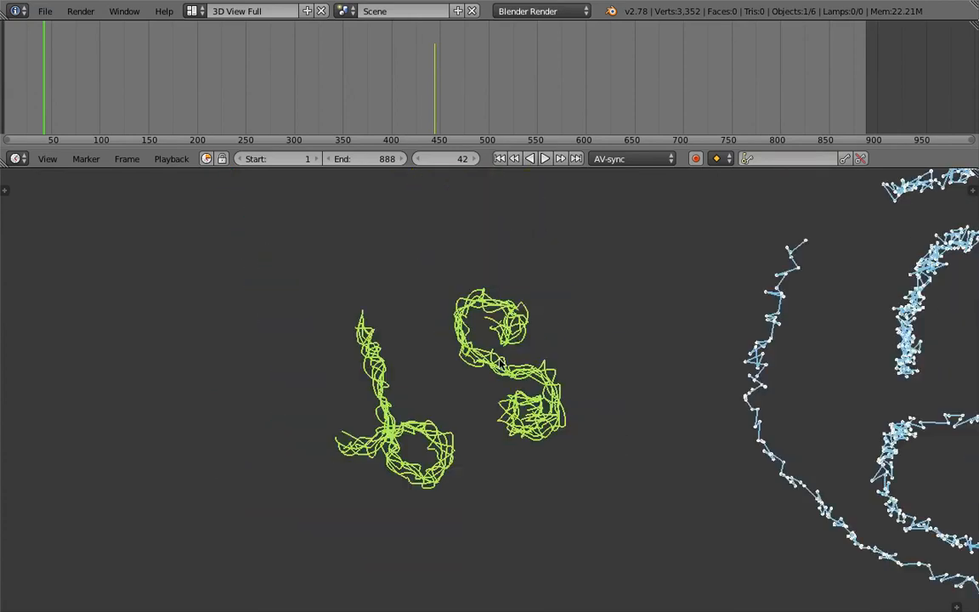
pyautogui.moveTo(470, 383); pyautogui.dragTo(537, 351, button='middle')
pyautogui.press('Home')
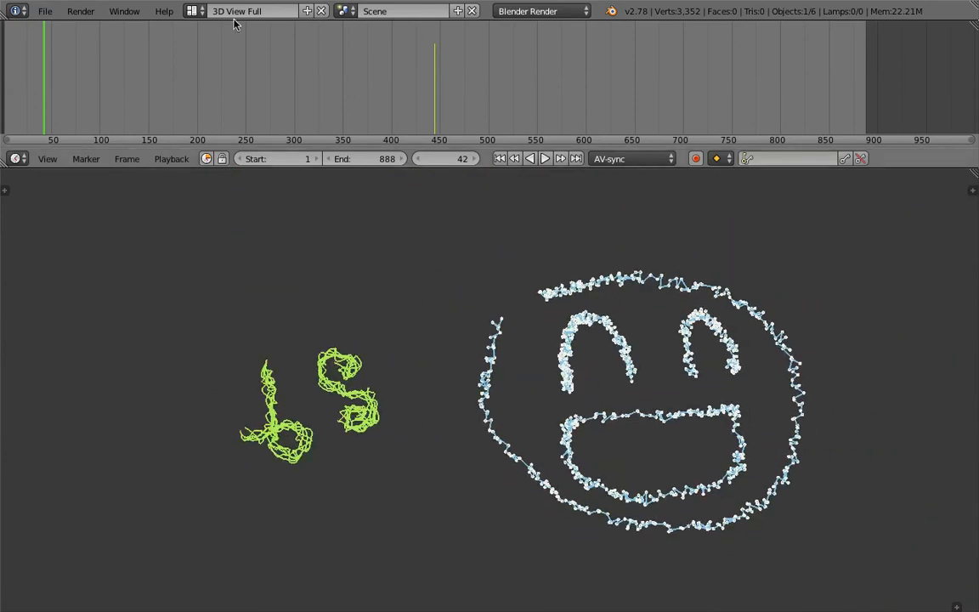
# Return to the Compositing screen layout and fit all objects in its 3D view.
pyautogui.click(194, 11)
pyautogui.click(212, 64)
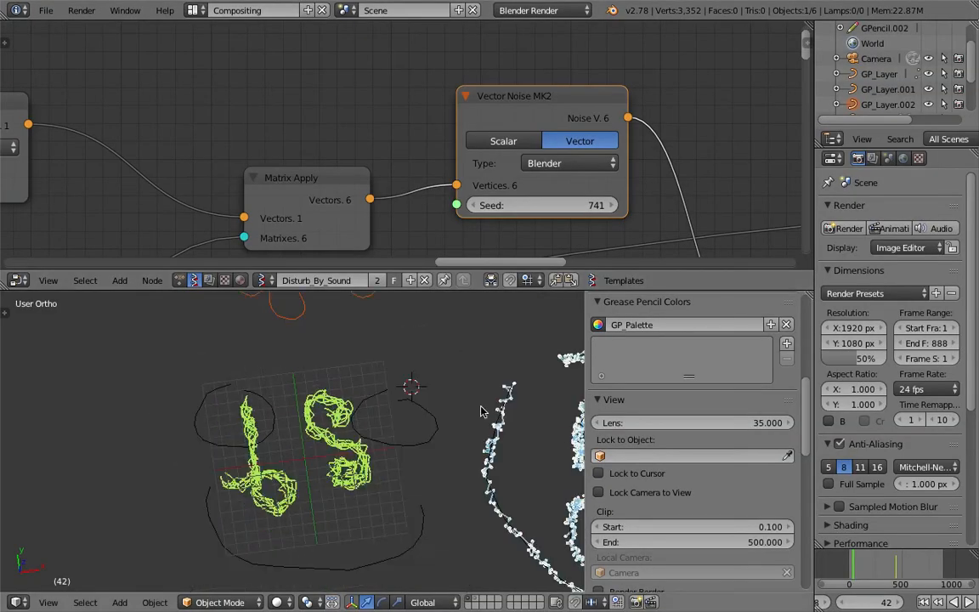
pyautogui.press('Home')
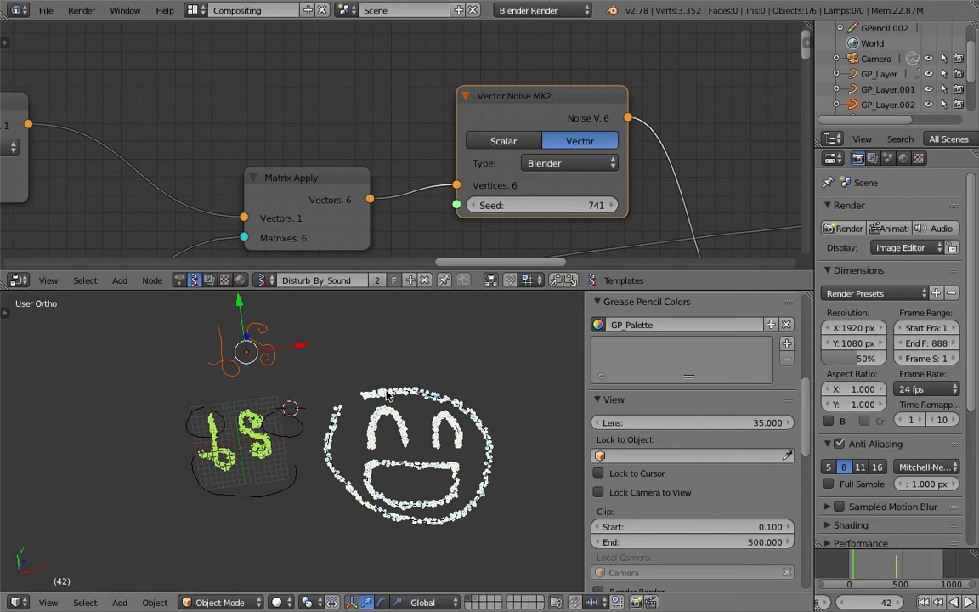
# Set the Vector Noise MK2 seed to 763 and the amount of the SCALAR node connected after it to 2.74.
pyautogui.scroll(-4, 167, 117)
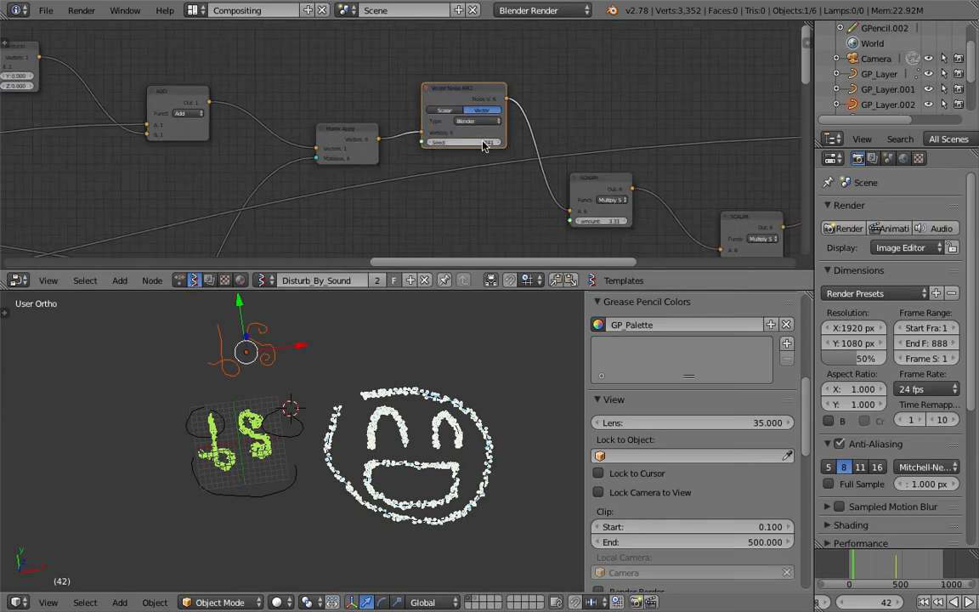
pyautogui.moveTo(483, 145); pyautogui.dragTo(501, 145)
pyautogui.moveTo(601, 221); pyautogui.dragTo(587, 221)
pyautogui.keyDown('shift'); pyautogui.moveTo(332, 387); pyautogui.dragTo(367, 405, button='middle'); pyautogui.keyUp('shift')
pyautogui.scroll(2, 425, 395)
pyautogui.scroll(6, 394, 390)
pyautogui.scroll(3, 412, 404)
pyautogui.scroll(-2, 368, 404)
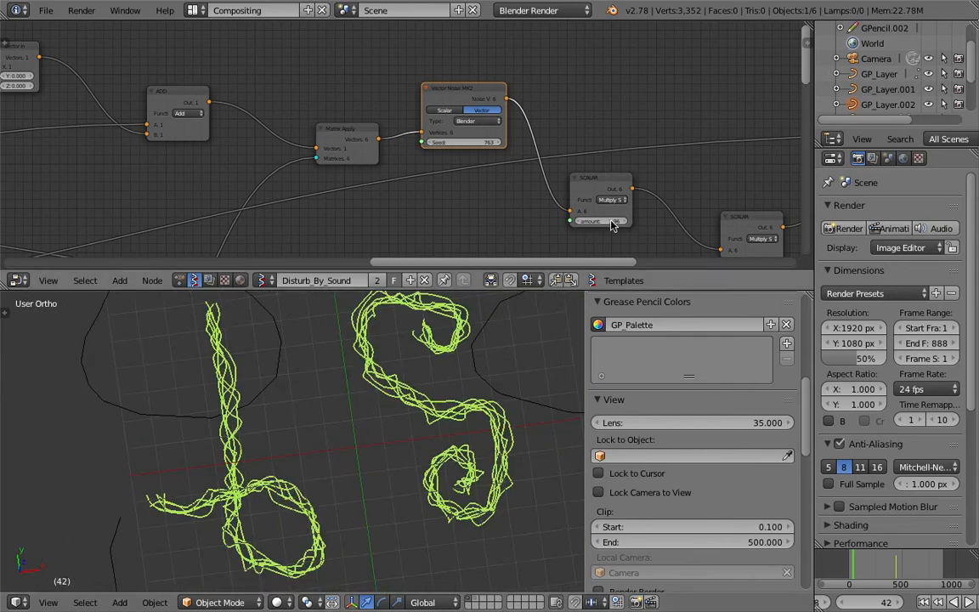
pyautogui.moveTo(593, 221)
pyautogui.mouseDown()
pyautogui.moveTo(564, 221)
pyautogui.moveTo(605, 221)
pyautogui.mouseUp()
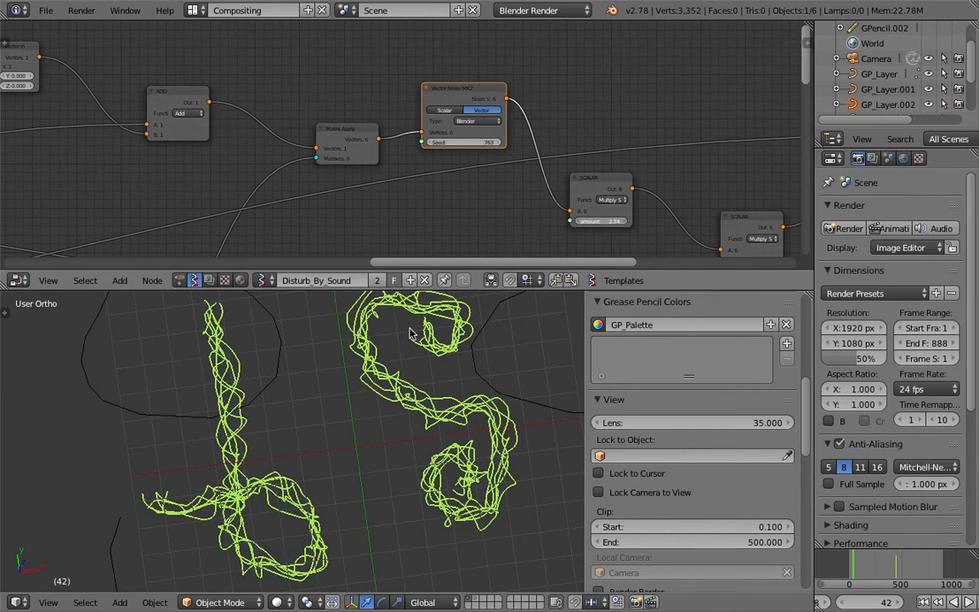
# Enlarge the node editor area downward and bring the noise node chain and its neighbouring branches into view.
pyautogui.moveTo(458, 140); pyautogui.dragTo(715, 140, button='middle')
pyautogui.scroll(-3, 310, 211)
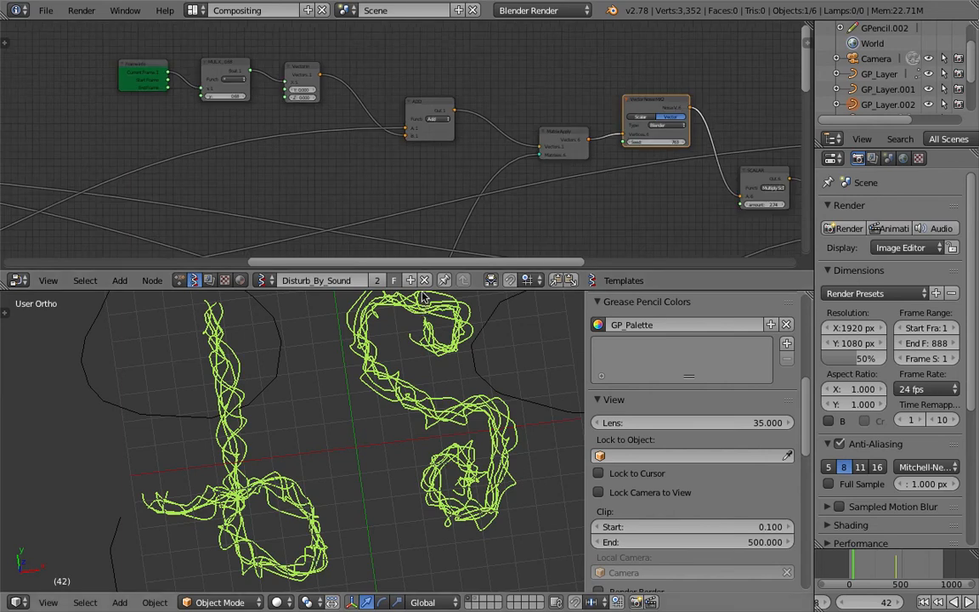
pyautogui.moveTo(423, 298); pyautogui.dragTo(414, 372)
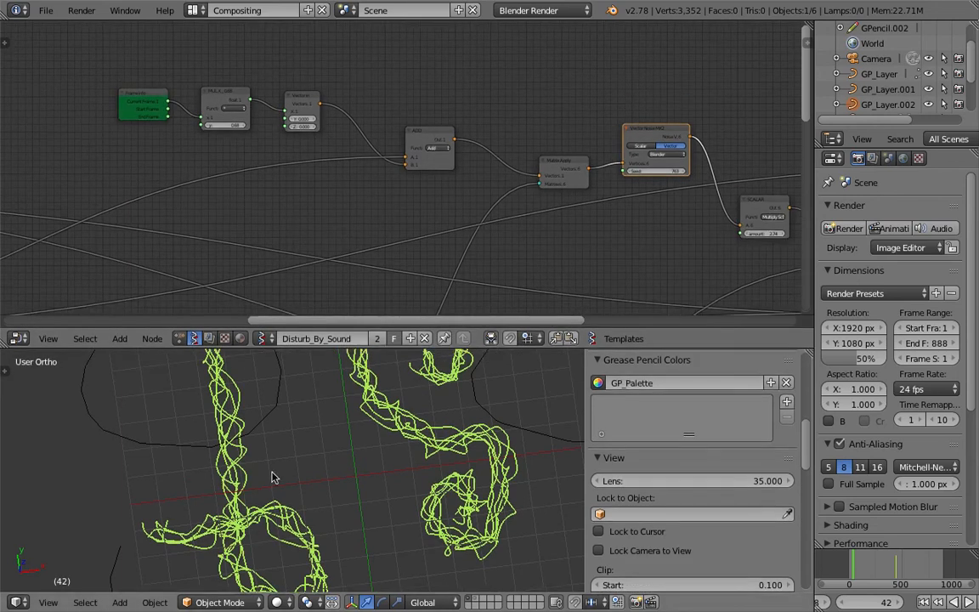
pyautogui.moveTo(333, 407)
pyautogui.mouseDown(button='middle')
pyautogui.moveTo(394, 410)
pyautogui.moveTo(367, 422)
pyautogui.moveTo(375, 437)
pyautogui.moveTo(370, 429)
pyautogui.mouseUp(button='middle')
pyautogui.scroll(-3, 517, 245)
pyautogui.moveTo(511, 203); pyautogui.dragTo(504, 153, button='middle')
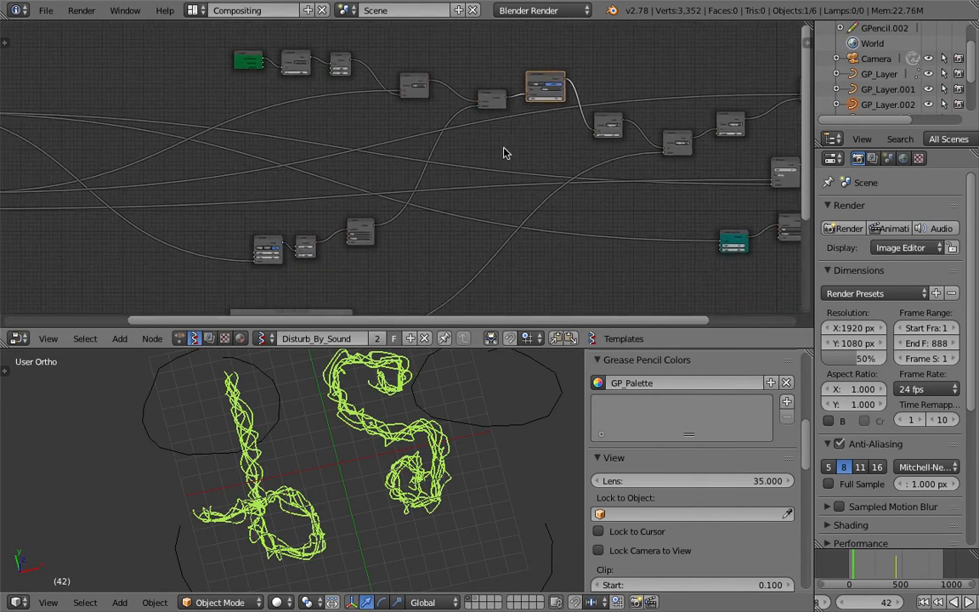